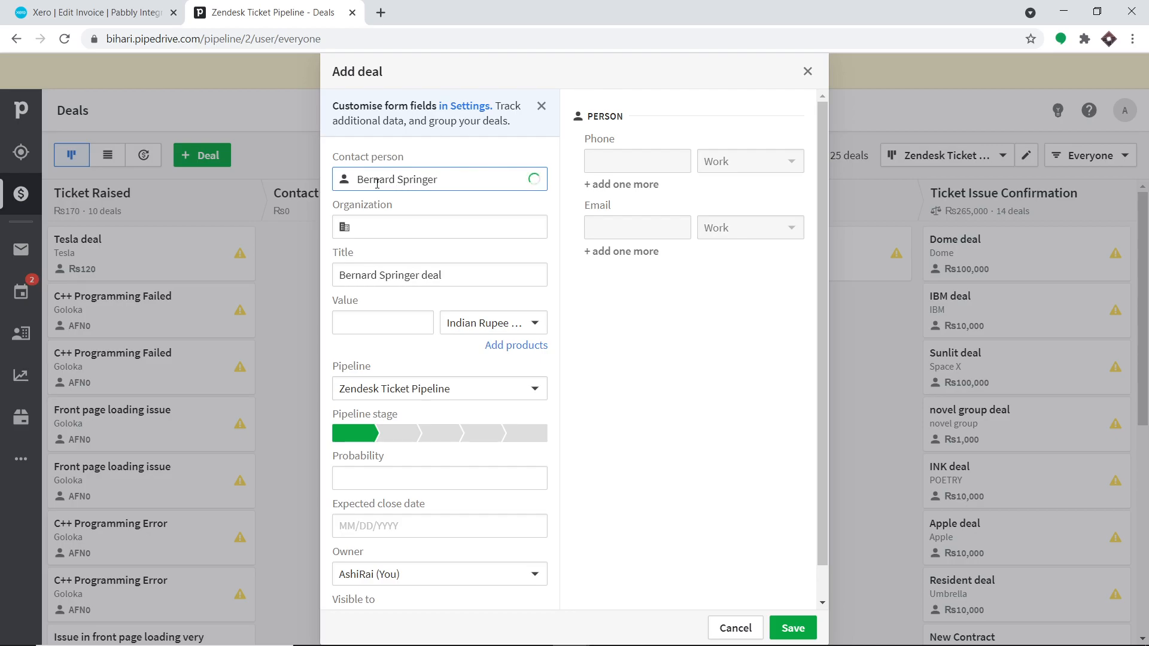
# - Enter Tesla as a new organization and retitle the deal 'High Value deal'
pyautogui.click(385, 234)
pyautogui.write('Tesla')
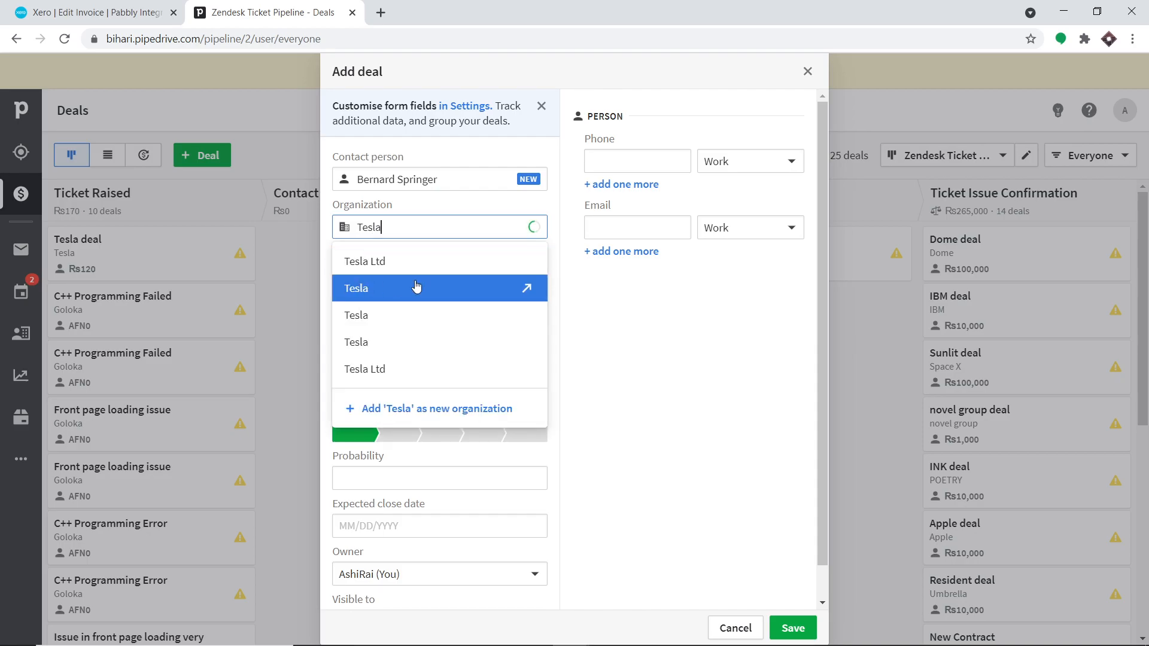
pyautogui.click(687, 309)
pyautogui.moveTo(366, 293); pyautogui.dragTo(323, 296)
pyautogui.press('BackSpace')
pyautogui.write('High V')
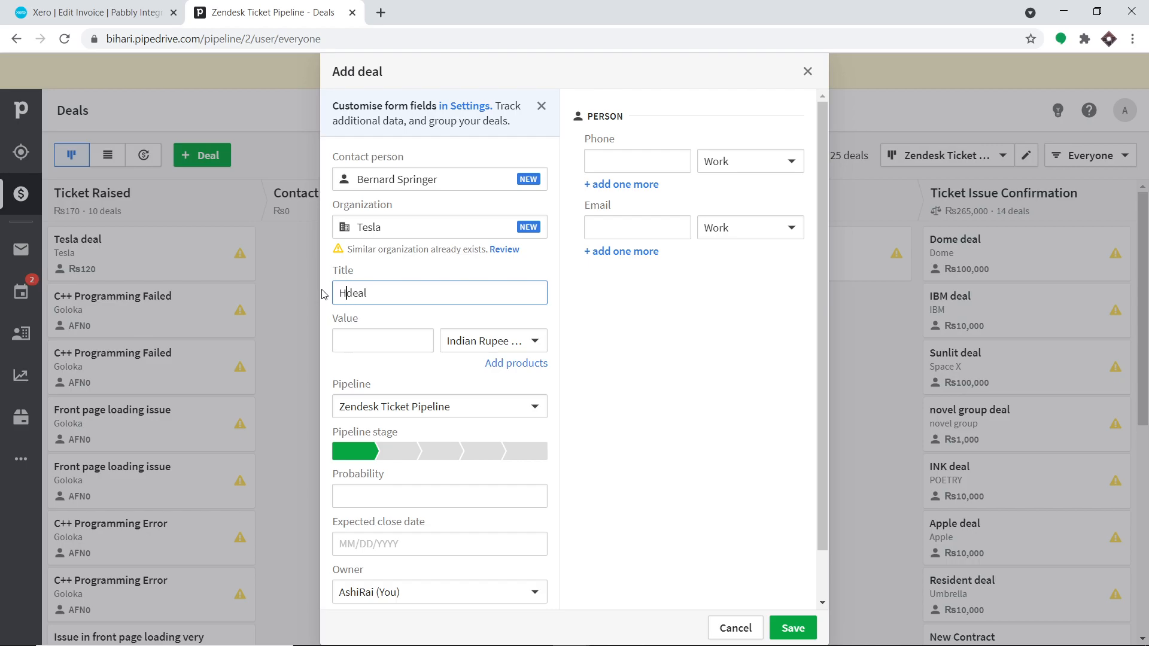
pyautogui.write('alue')
# - Set value 10000, the final pipeline stage, 40 probability and close date 05/05/2021
pyautogui.click(348, 340)
pyautogui.write('10000')
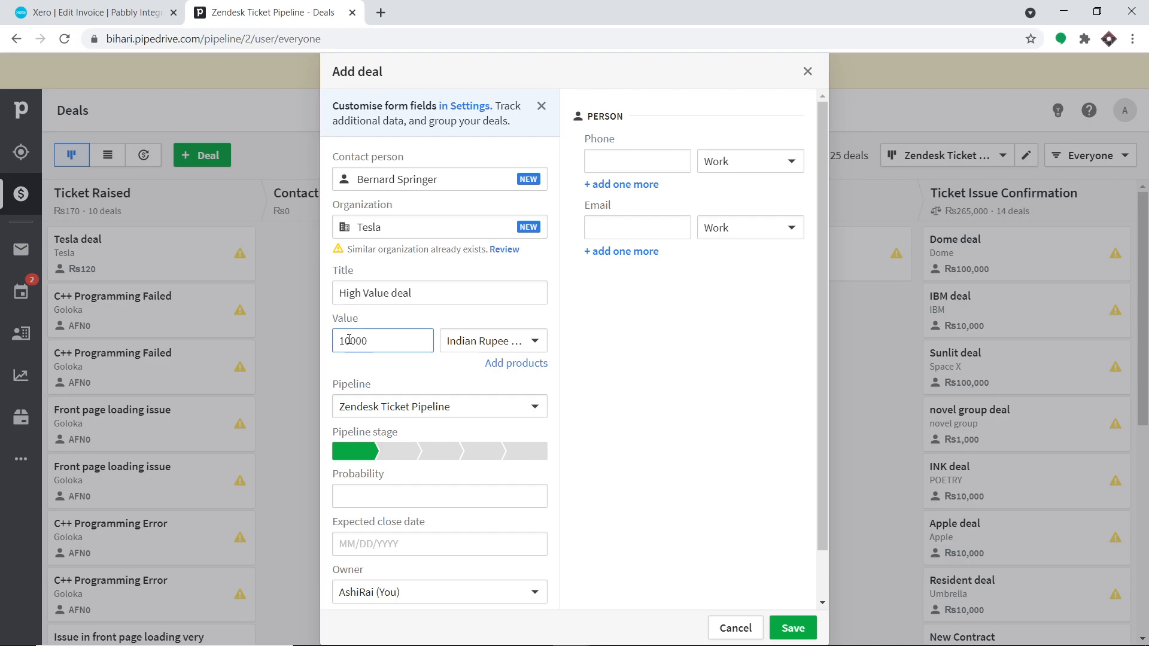
pyautogui.click(532, 454)
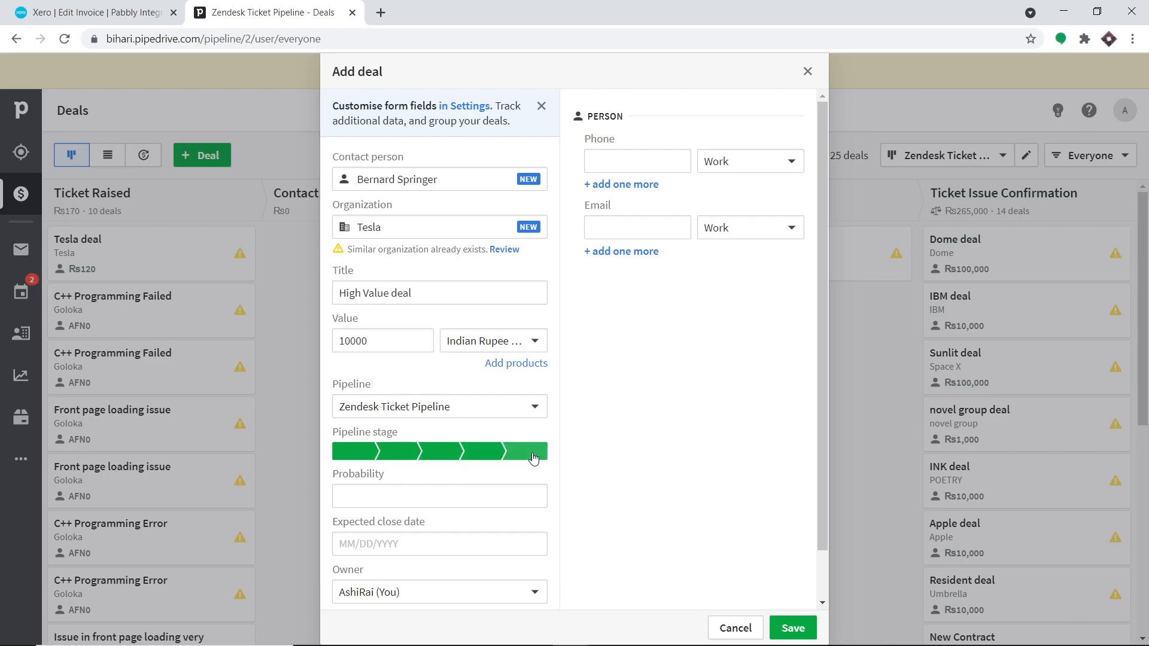
pyautogui.click(402, 494)
pyautogui.write('40')
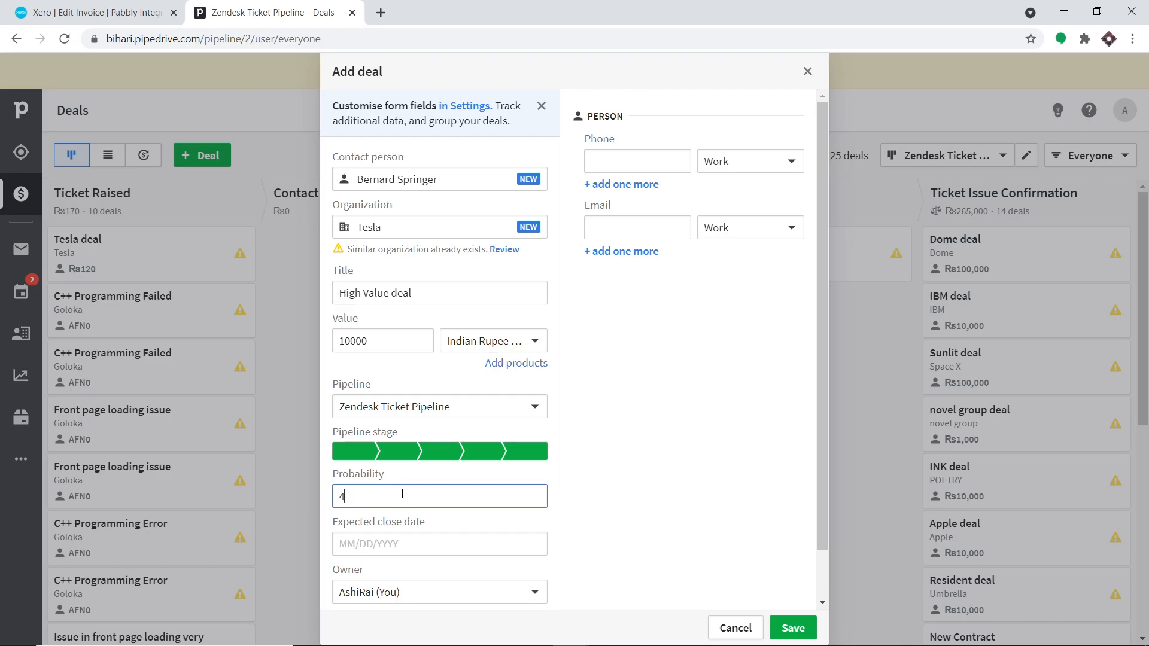
pyautogui.click(395, 544)
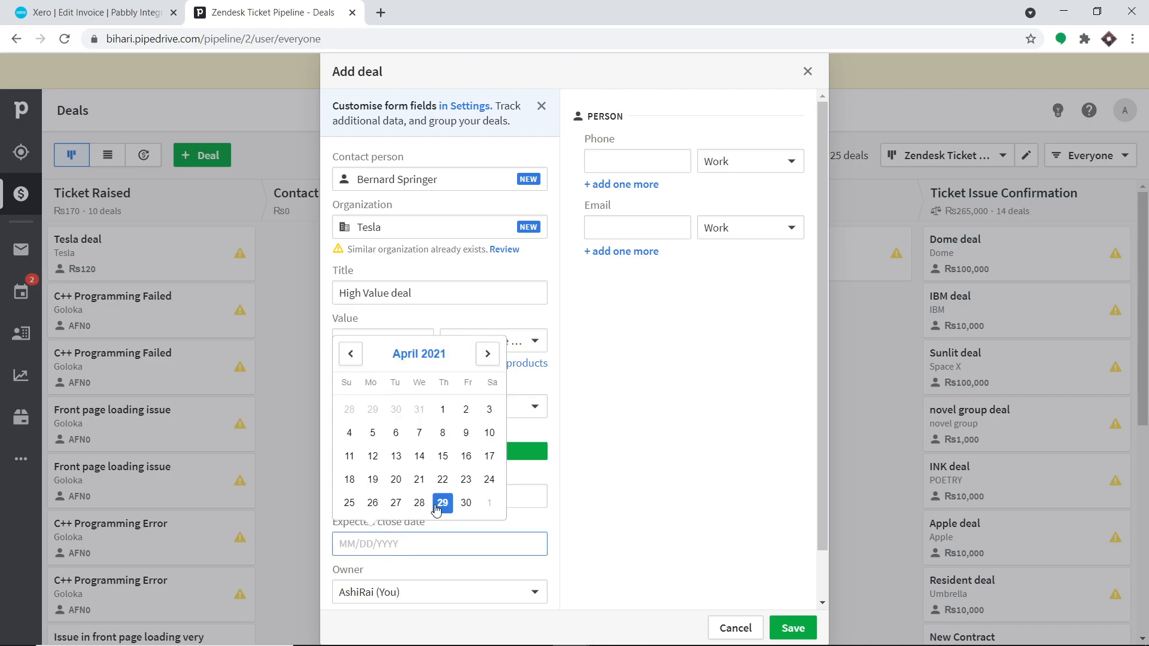
pyautogui.click(487, 354)
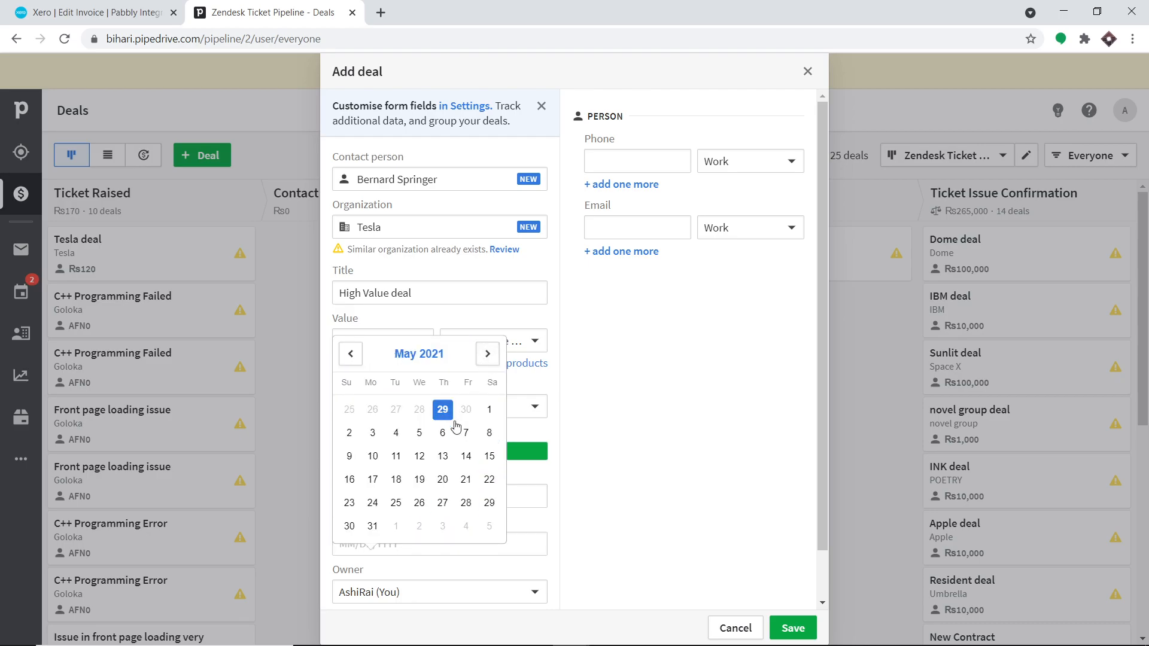
pyautogui.click(421, 434)
pyautogui.scroll(-2, 563, 473)
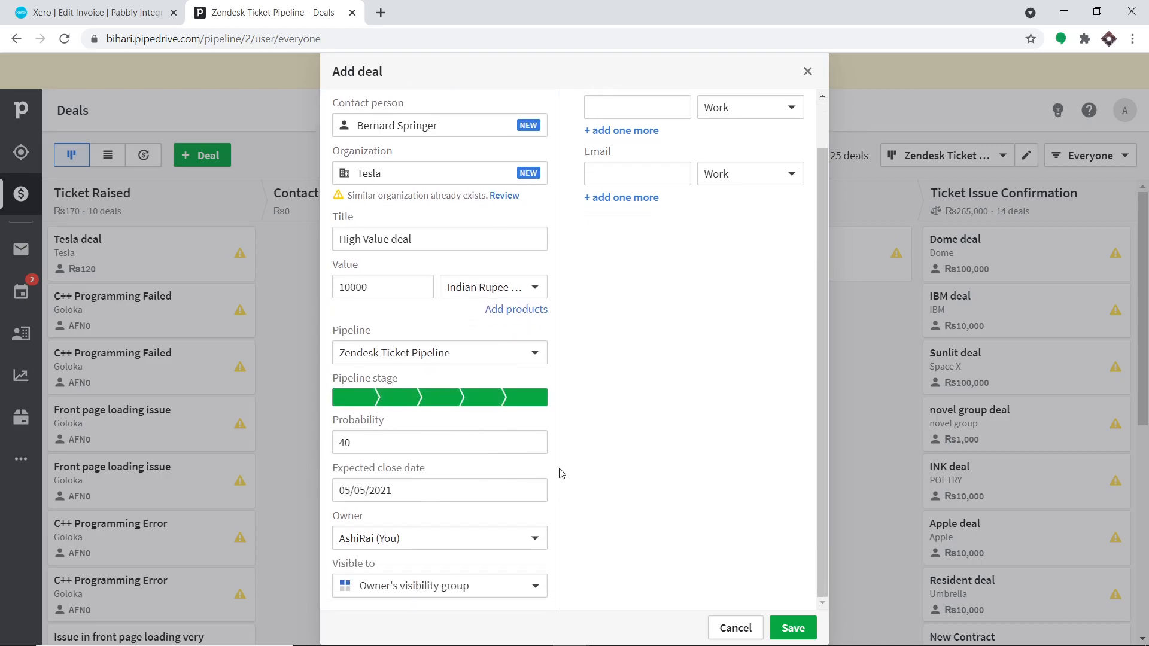
pyautogui.scroll(2, 461, 577)
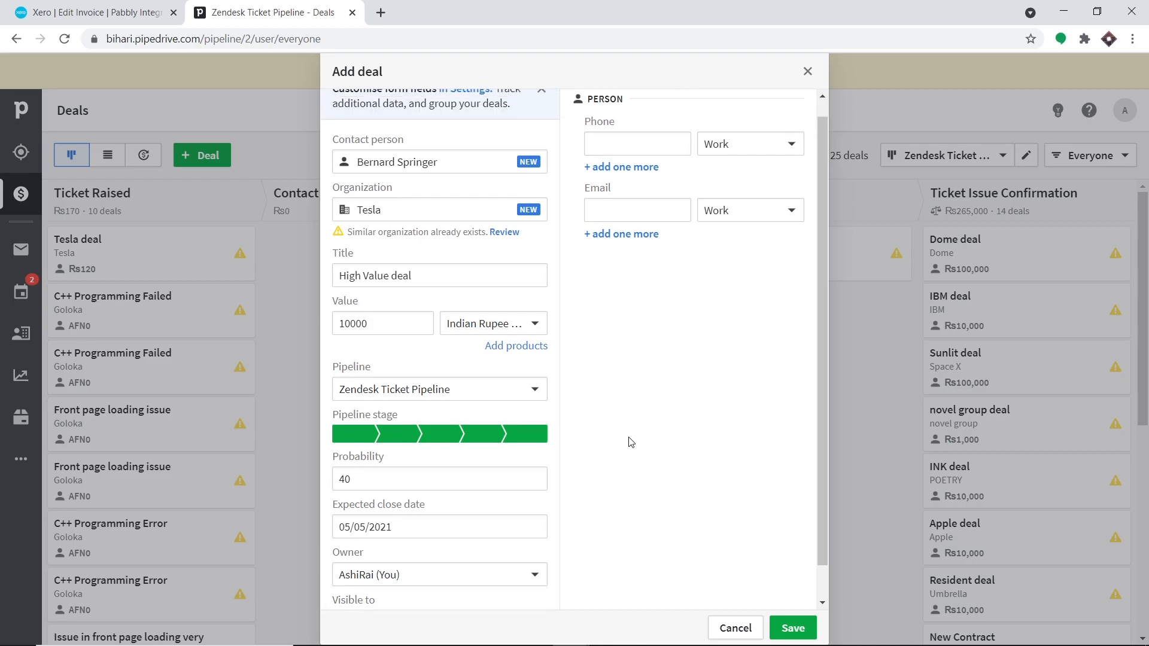
# - Fill in the contact's phone number and e-mail address, then save the deal
pyautogui.click(608, 160)
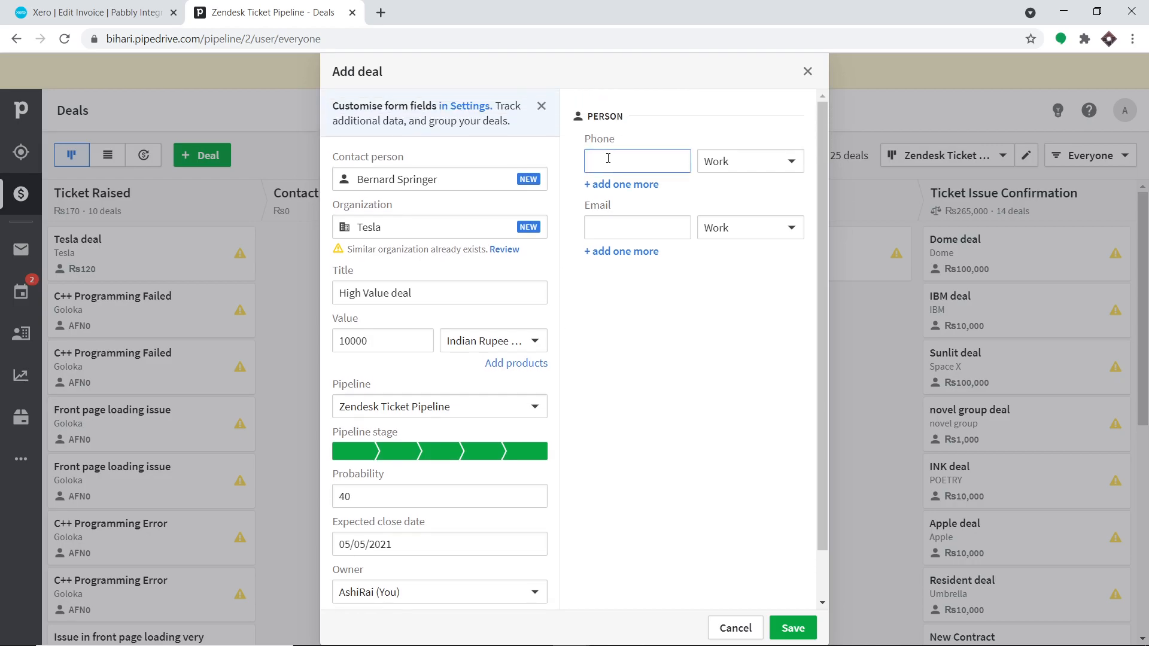
pyautogui.click(626, 230)
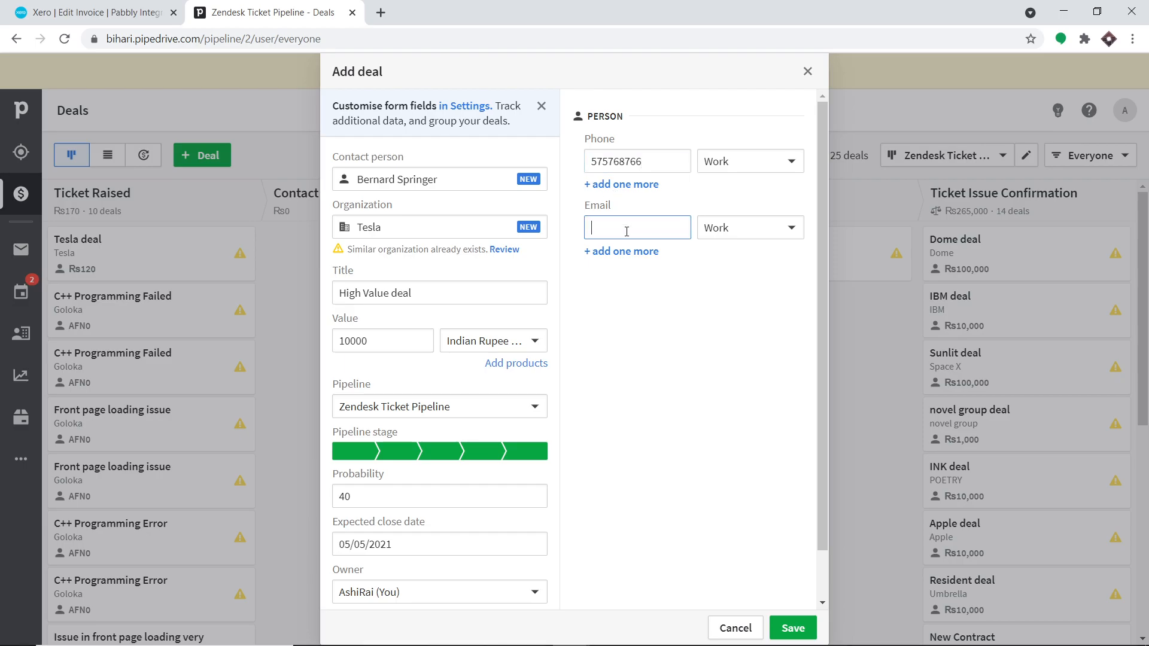
pyautogui.click(788, 628)
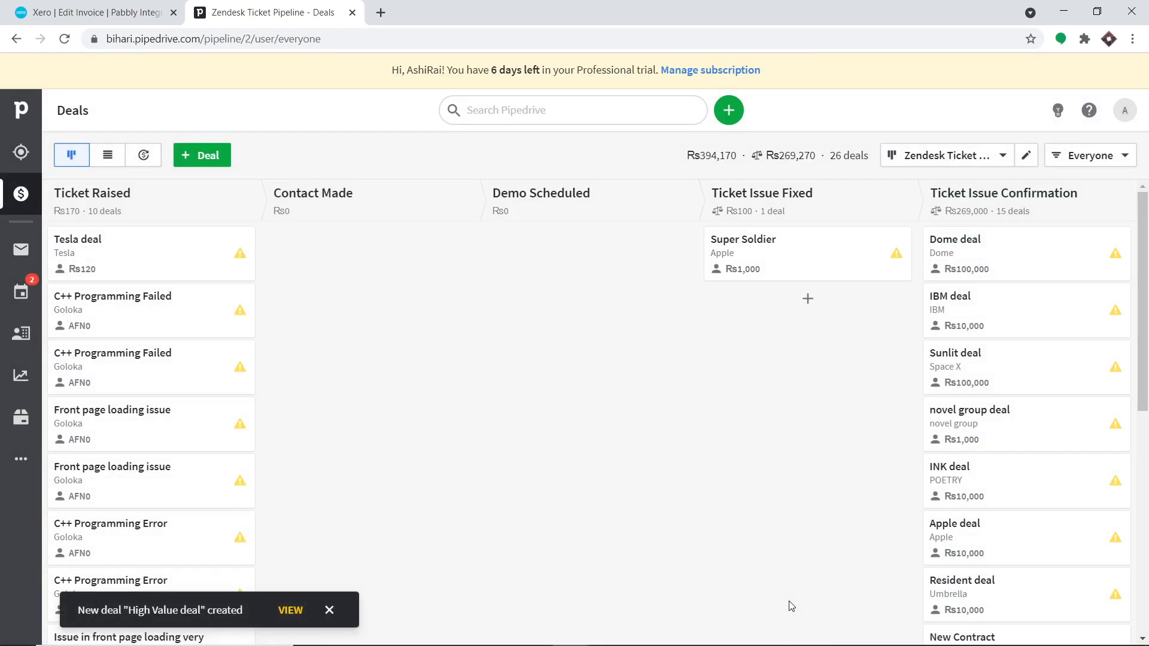
# - Confirm the High Value deal sits under Ticket Issue Confirmation, then return to Xero
pyautogui.scroll(-8, 901, 493)
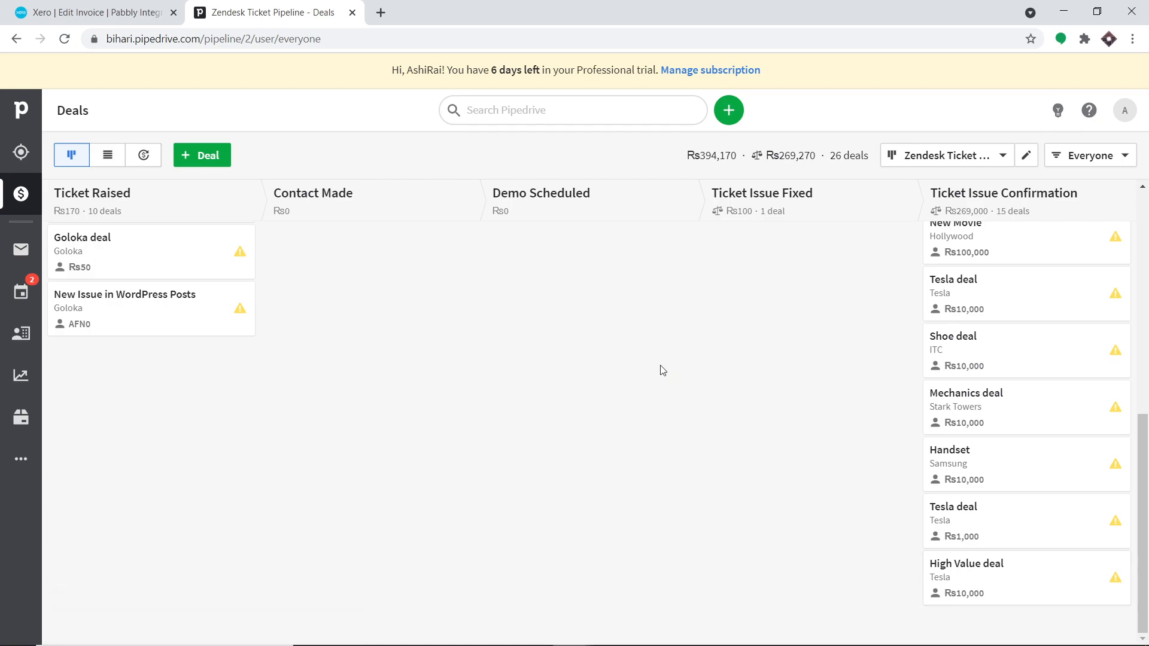
pyautogui.click(76, 12)
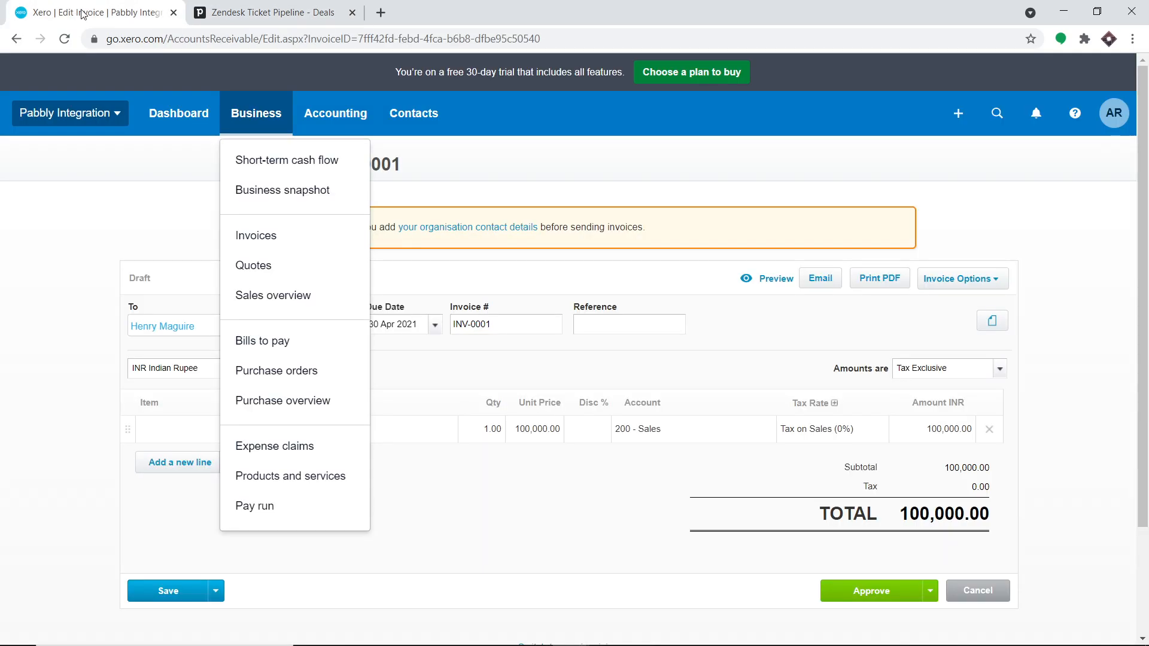
# - Check Xero's invoice list for draft INV-0002 totalling 10,000, then open a blank tab
pyautogui.click(261, 245)
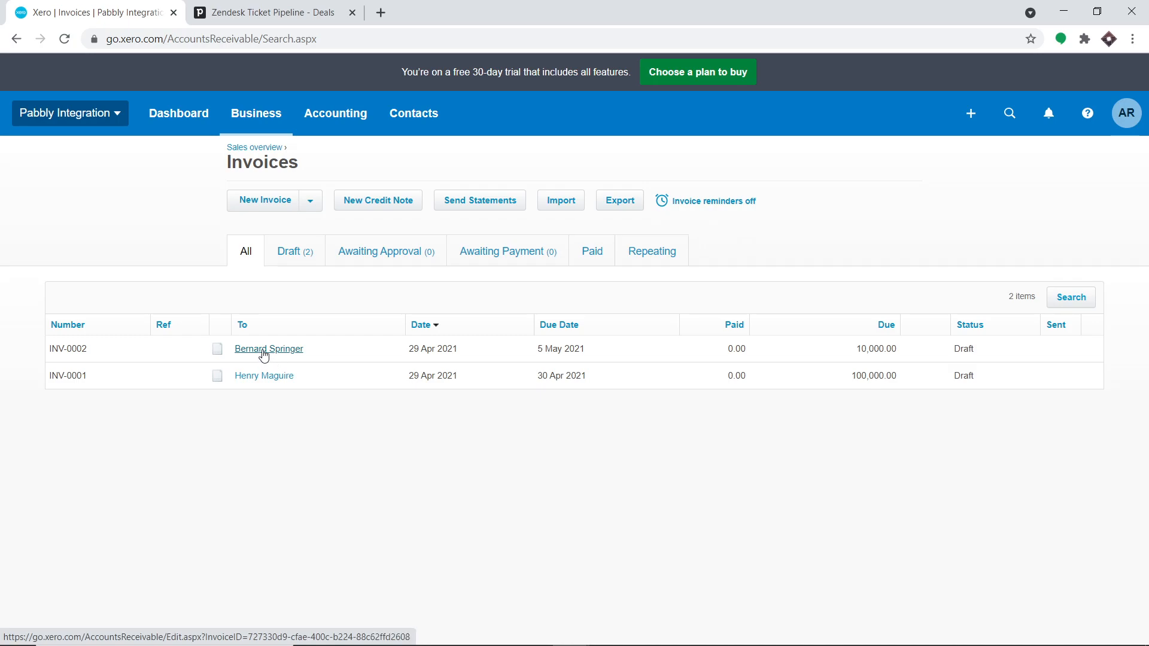
pyautogui.click(263, 355)
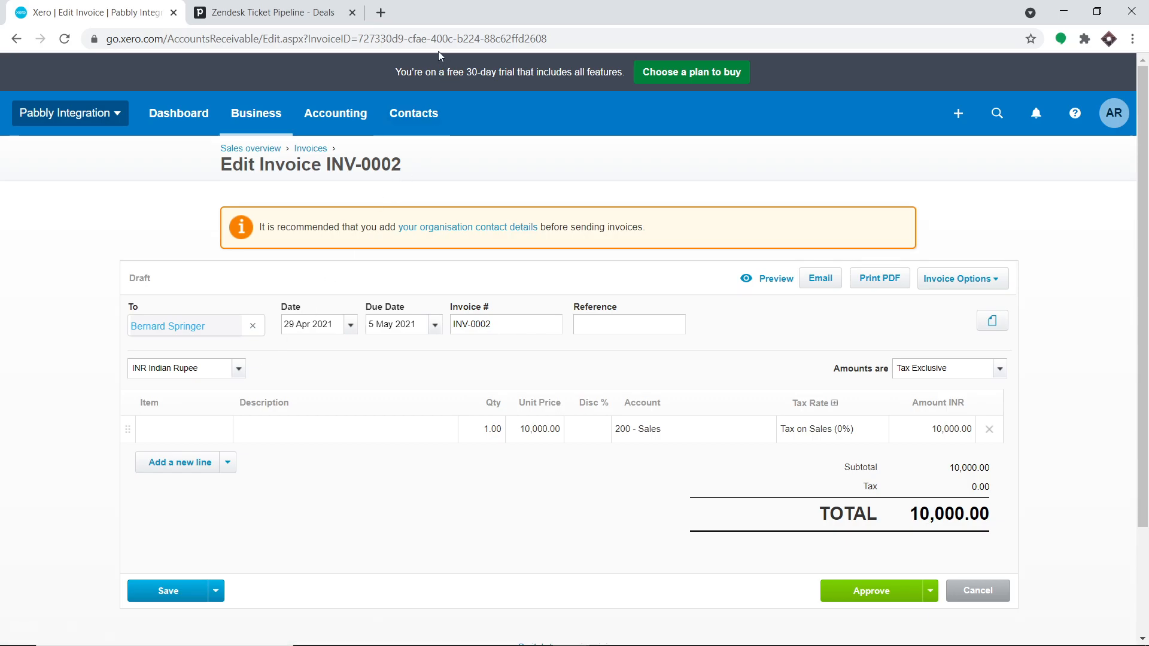
pyautogui.click(386, 13)
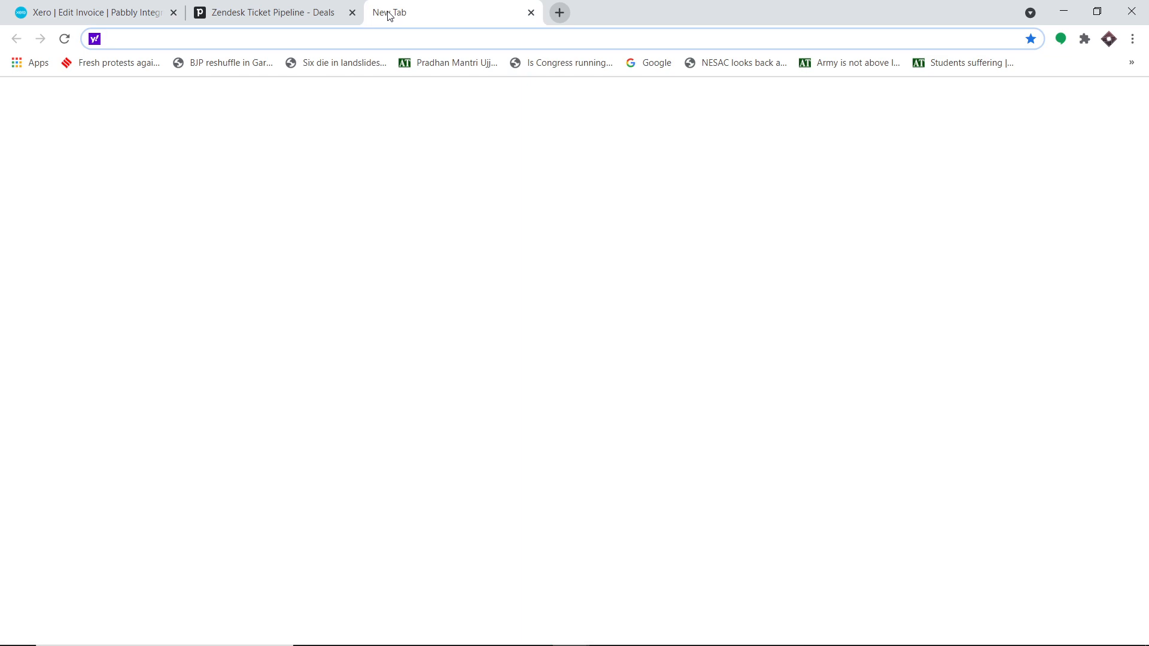
# - Log in at pabbly.com, launch Pabbly Connect, and bring up the Create Workflow dialog
pyautogui.write('pabbly.com')
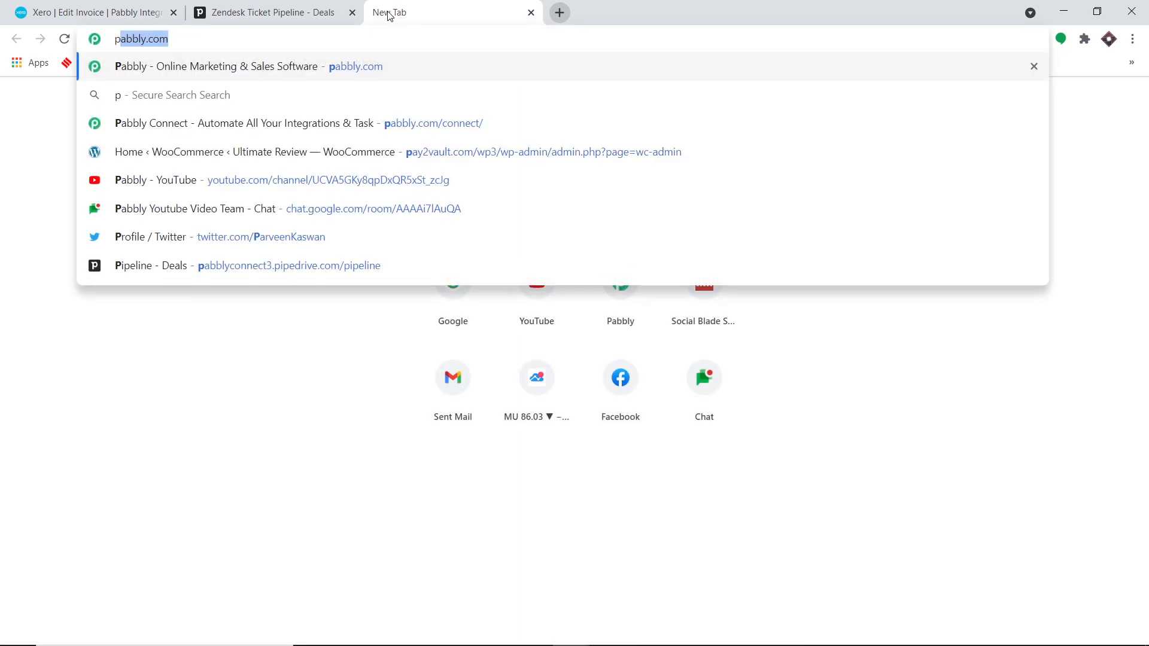
pyautogui.press('Return')
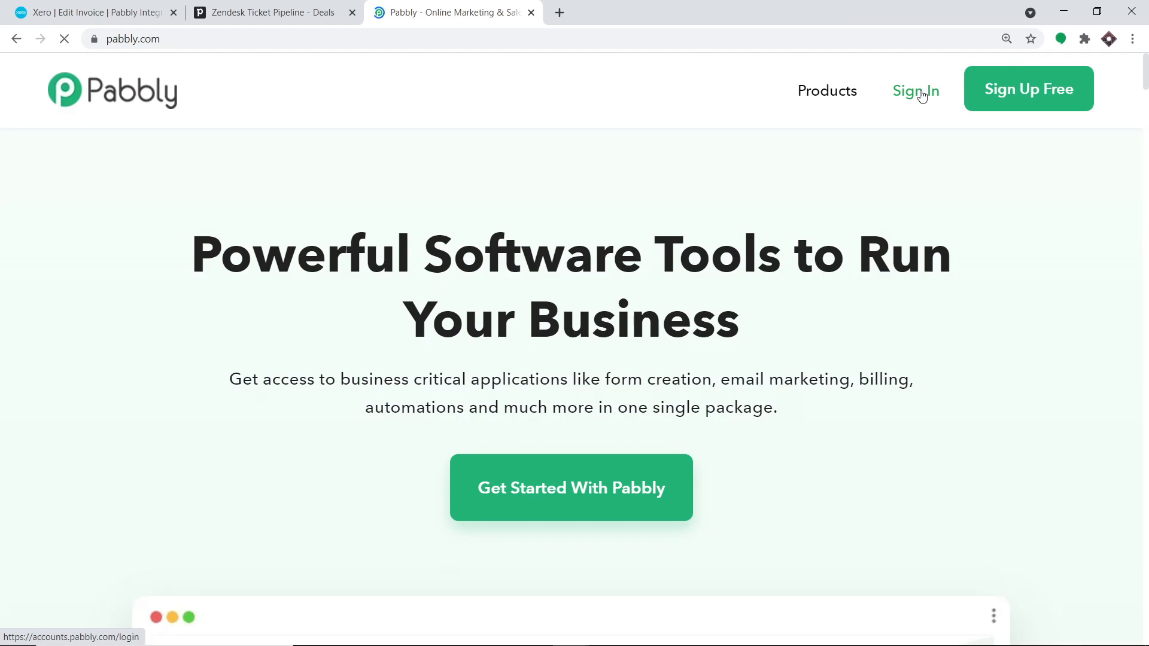
pyautogui.click(921, 96)
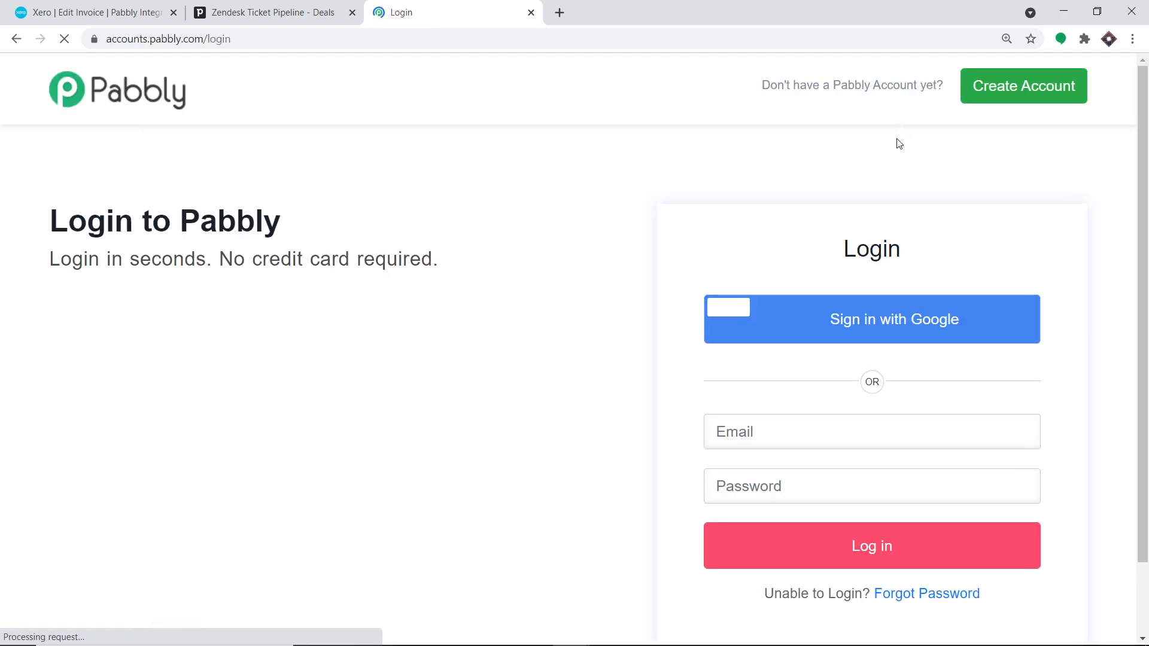
pyautogui.click(877, 556)
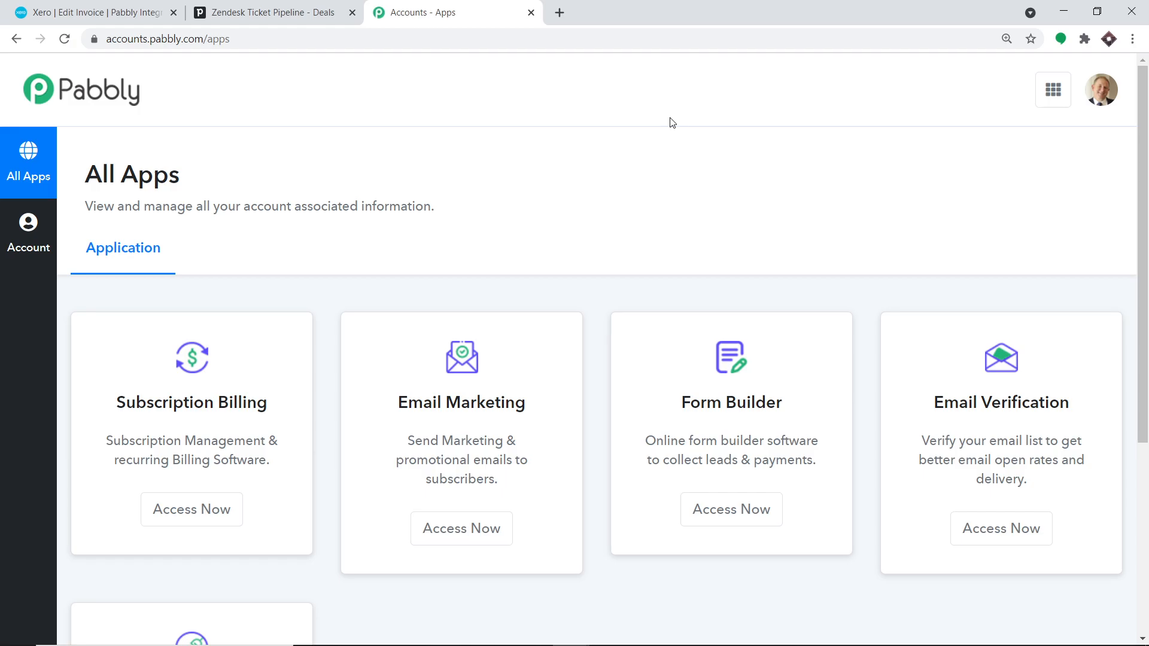
pyautogui.scroll(-5, 618, 182)
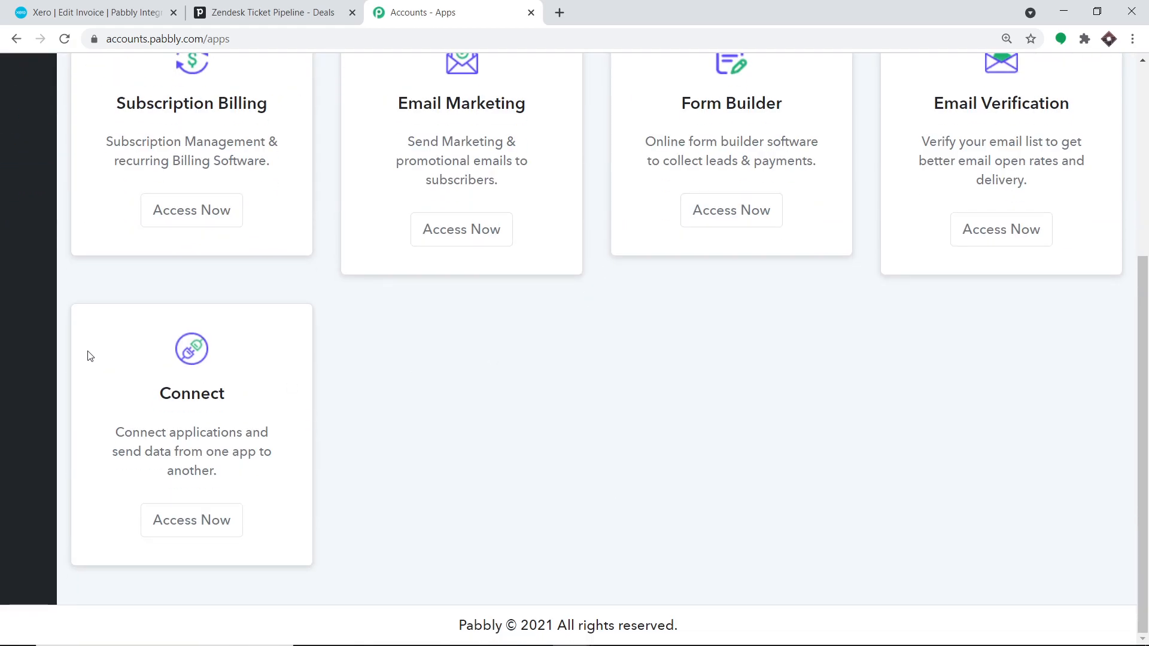
pyautogui.click(202, 516)
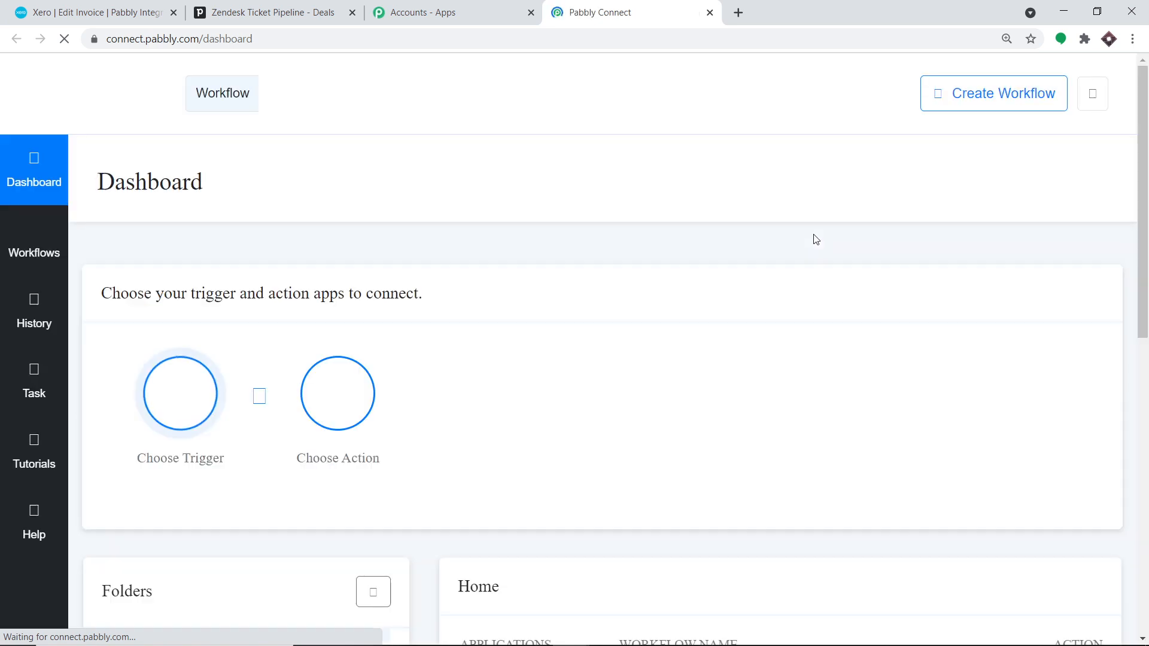
pyautogui.click(944, 96)
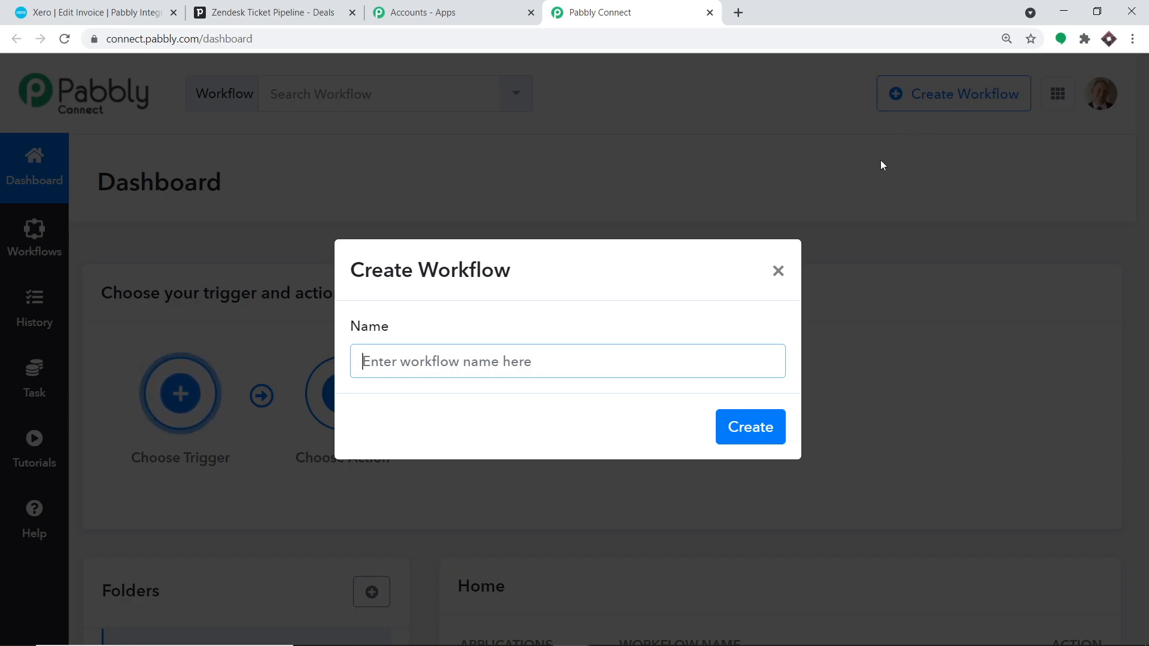
# - Toggle off the existing Pipedrive Xero Workflow, then reopen the Create Workflow dialog
pyautogui.click(779, 273)
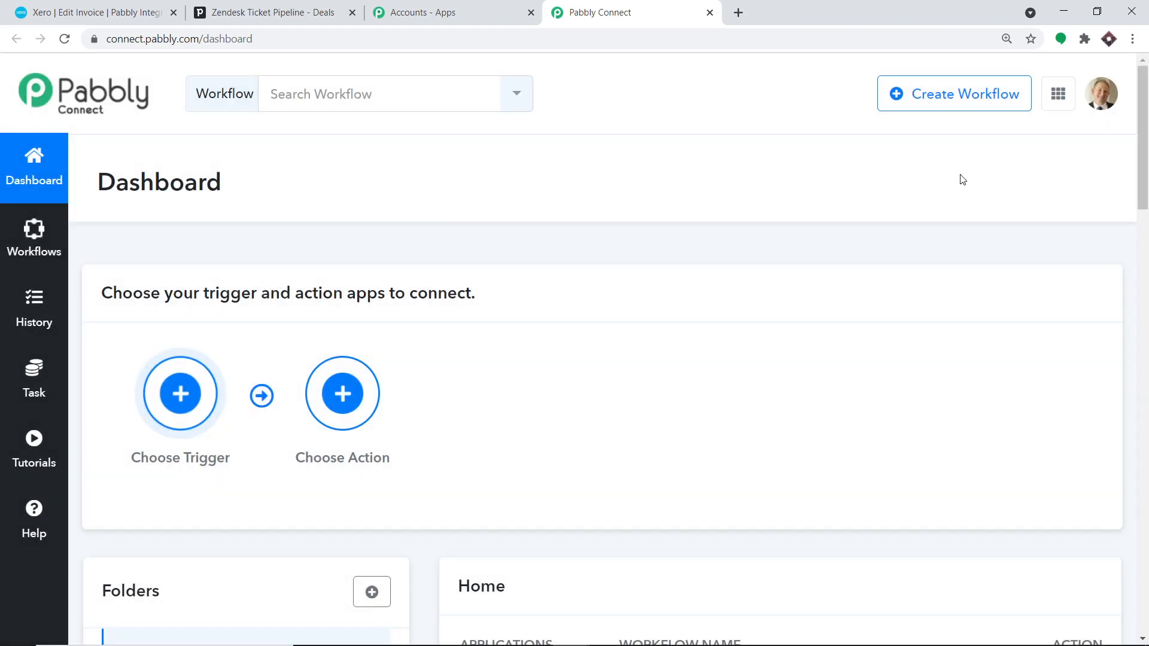
pyautogui.scroll(-5, 962, 179)
pyautogui.scroll(-5, 954, 181)
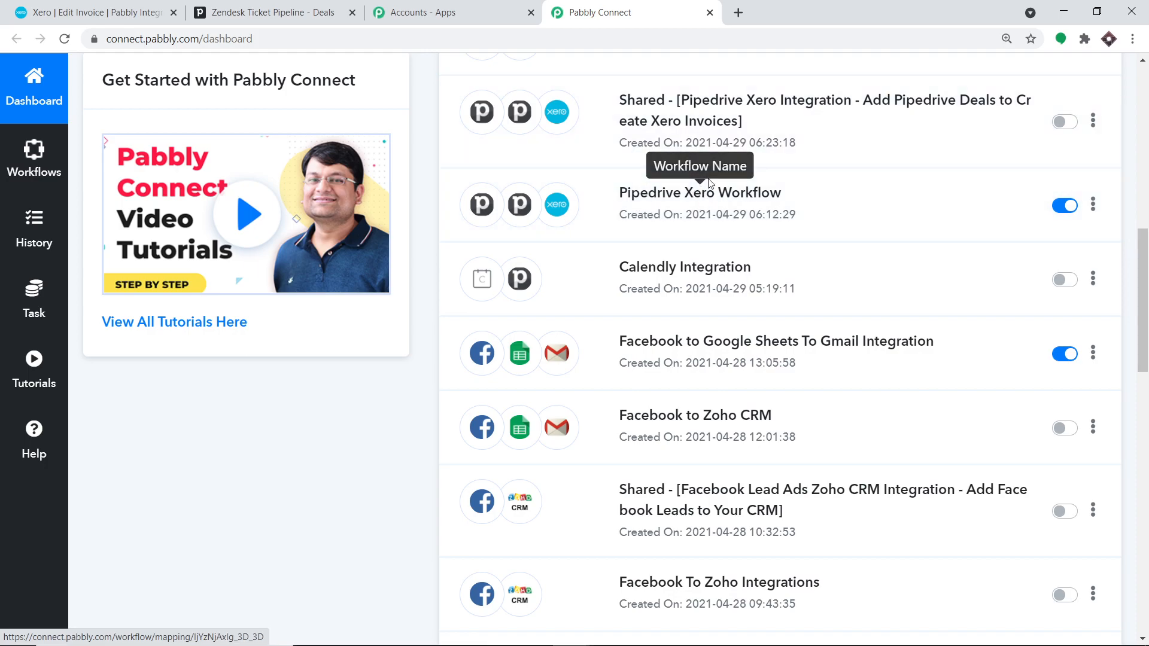
pyautogui.click(1062, 206)
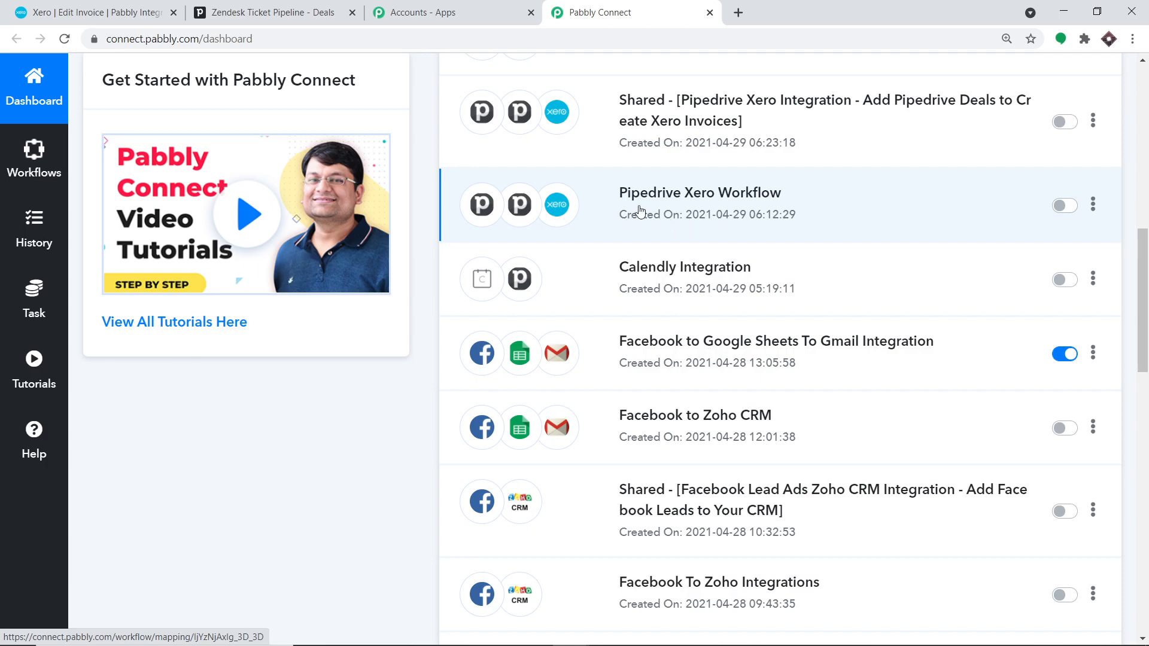
pyautogui.scroll(8, 1144, 198)
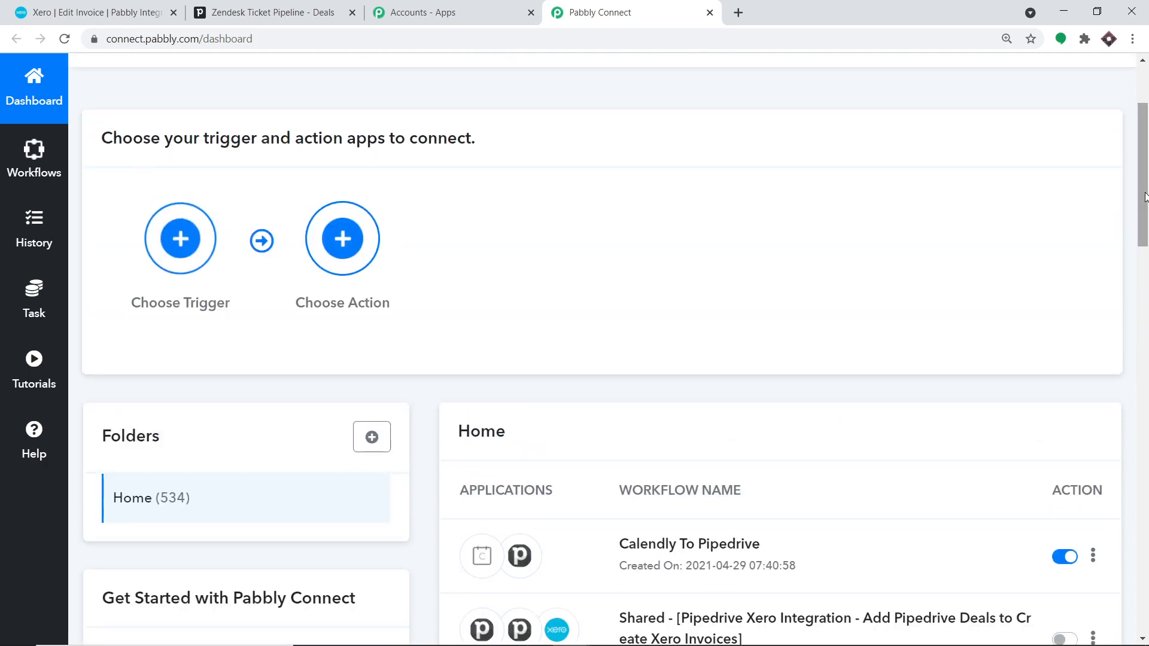
pyautogui.scroll(3, 1144, 198)
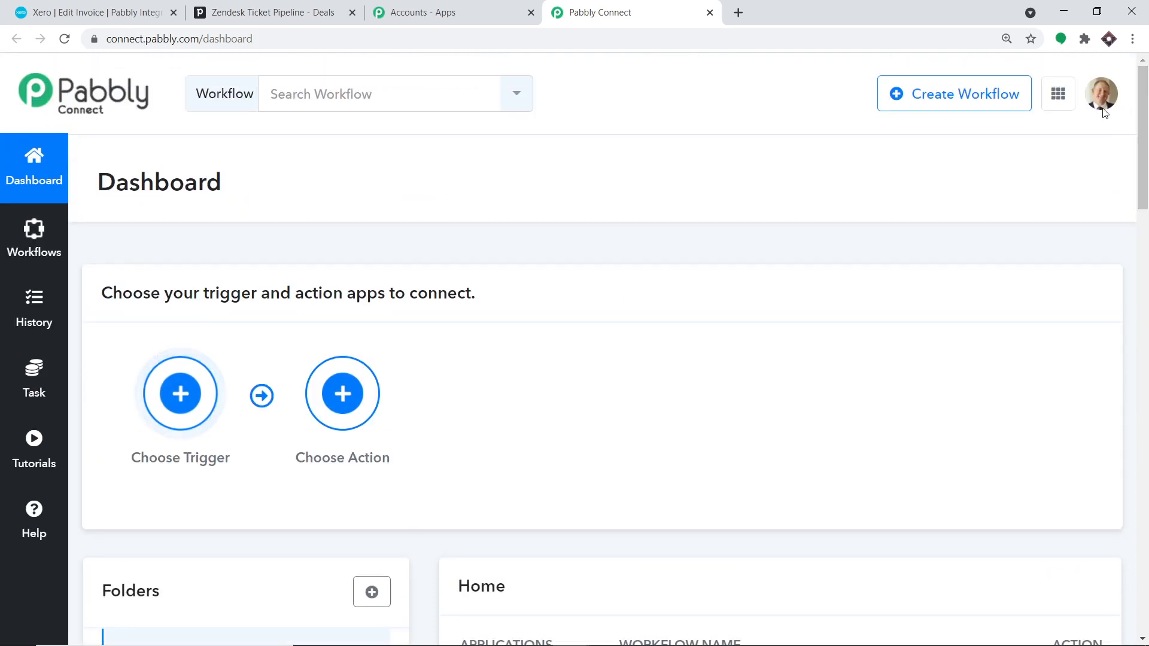
pyautogui.click(941, 102)
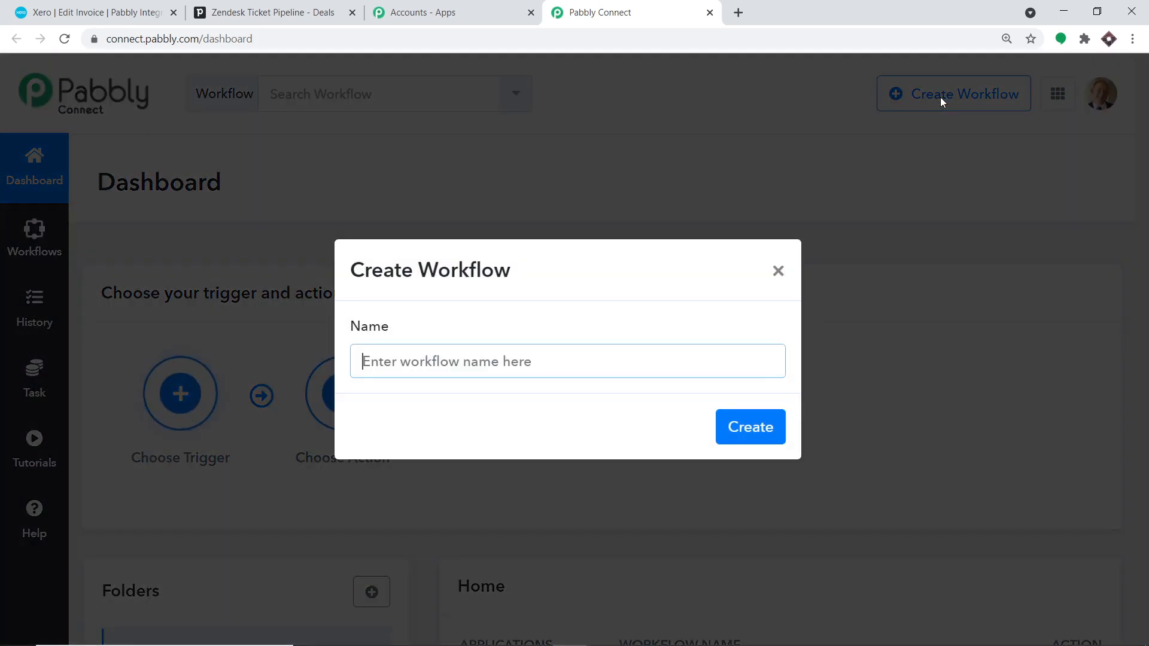
# - Create a workflow named 'Pipedrive to Xero' and bring up its trigger app list
pyautogui.click(459, 360)
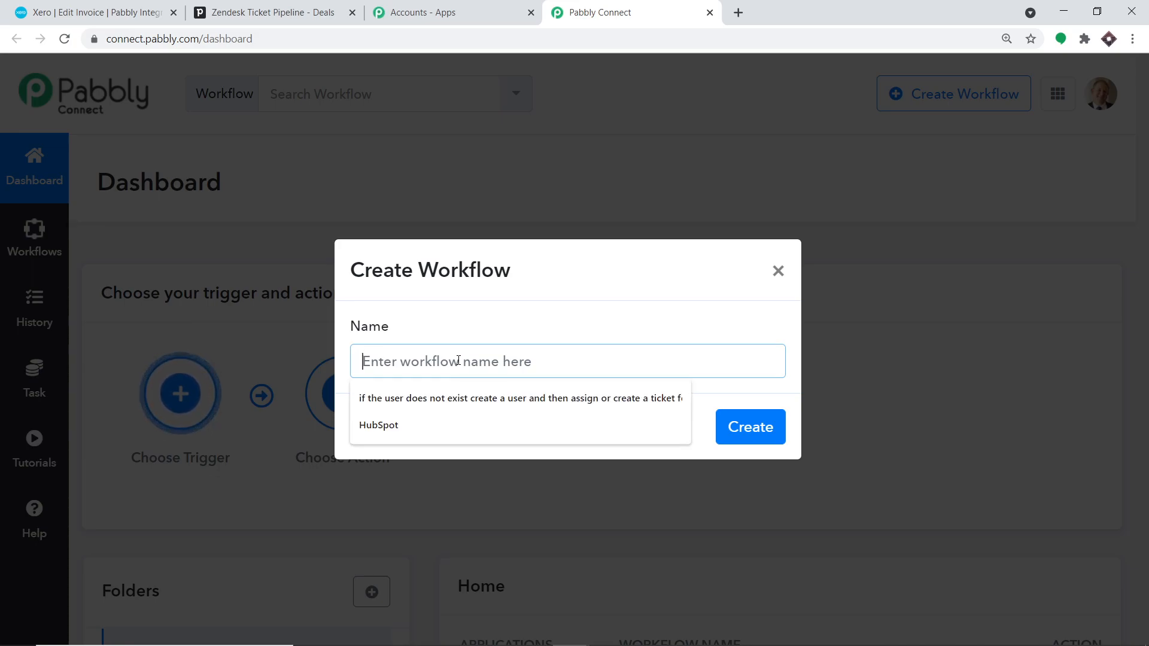
pyautogui.write('Pipedr')
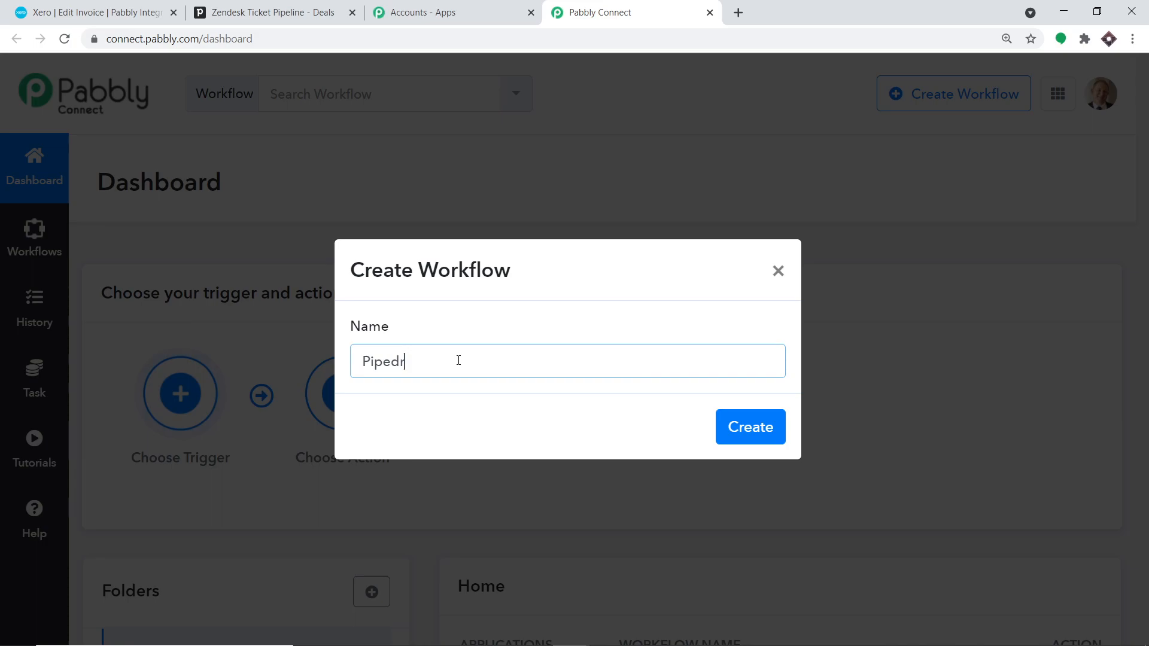
pyautogui.write('ive to Xero')
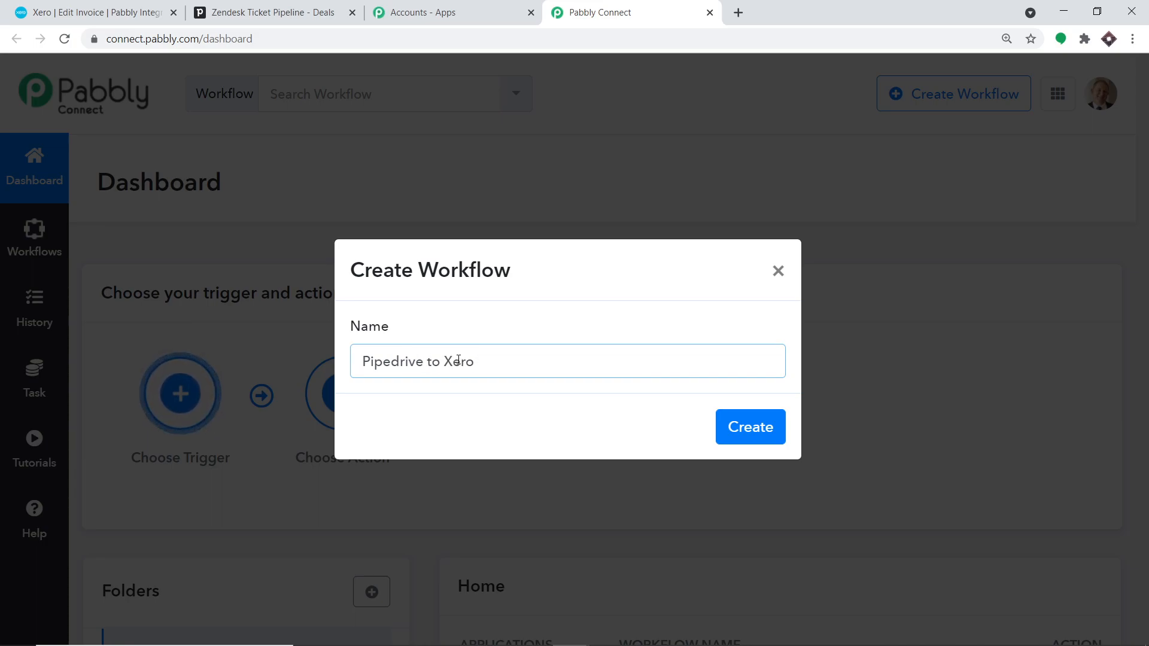
pyautogui.click(751, 428)
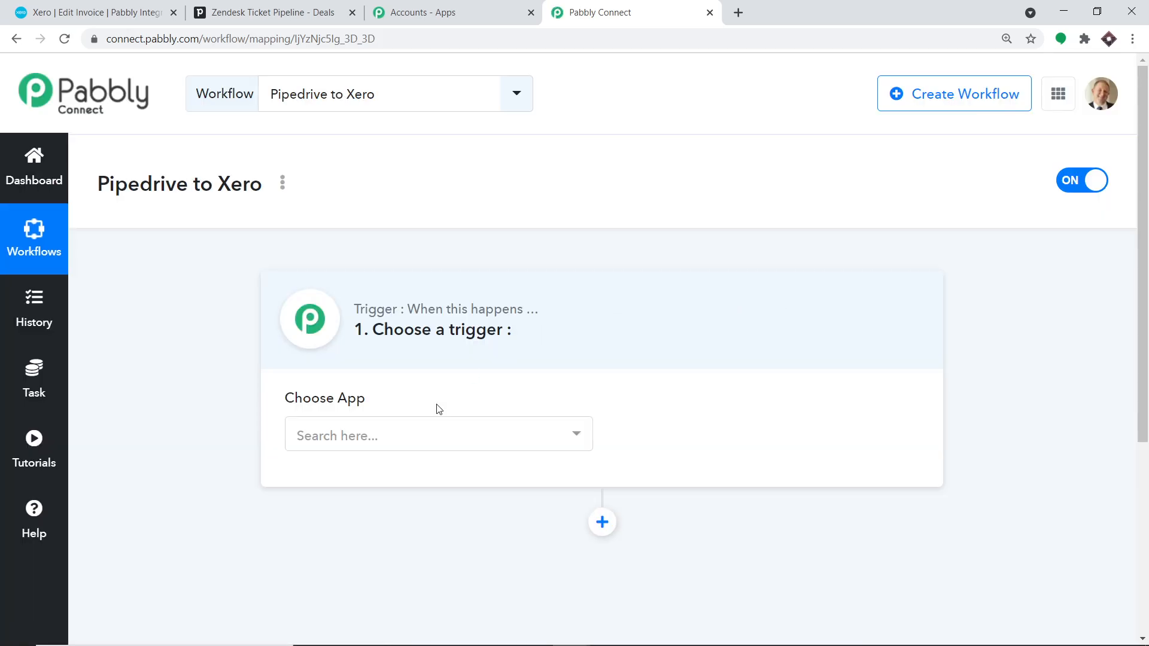
pyautogui.click(432, 444)
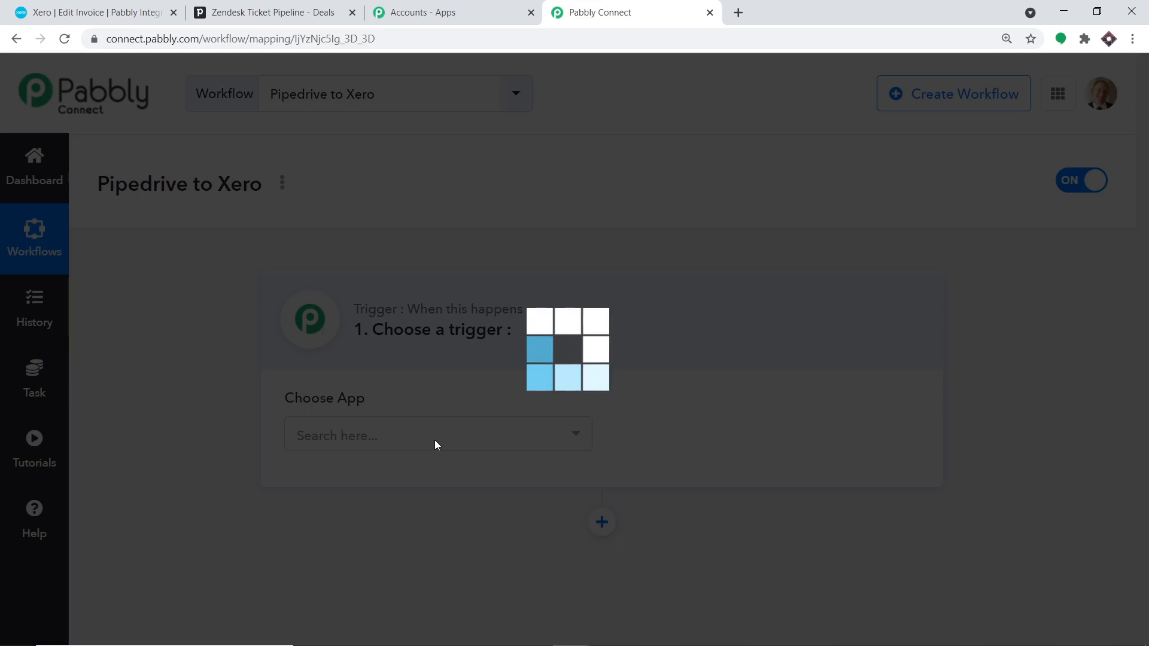
# - Set PipeDrive as the trigger app with New Deal as the trigger event
pyautogui.write('pipedr')
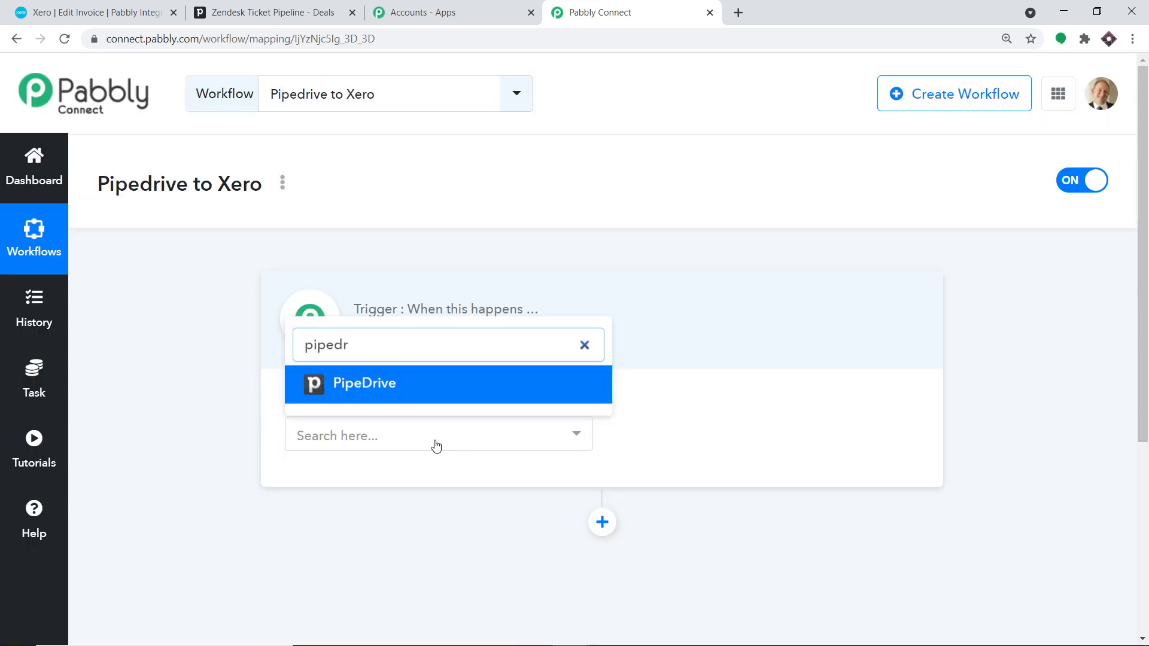
pyautogui.click(450, 394)
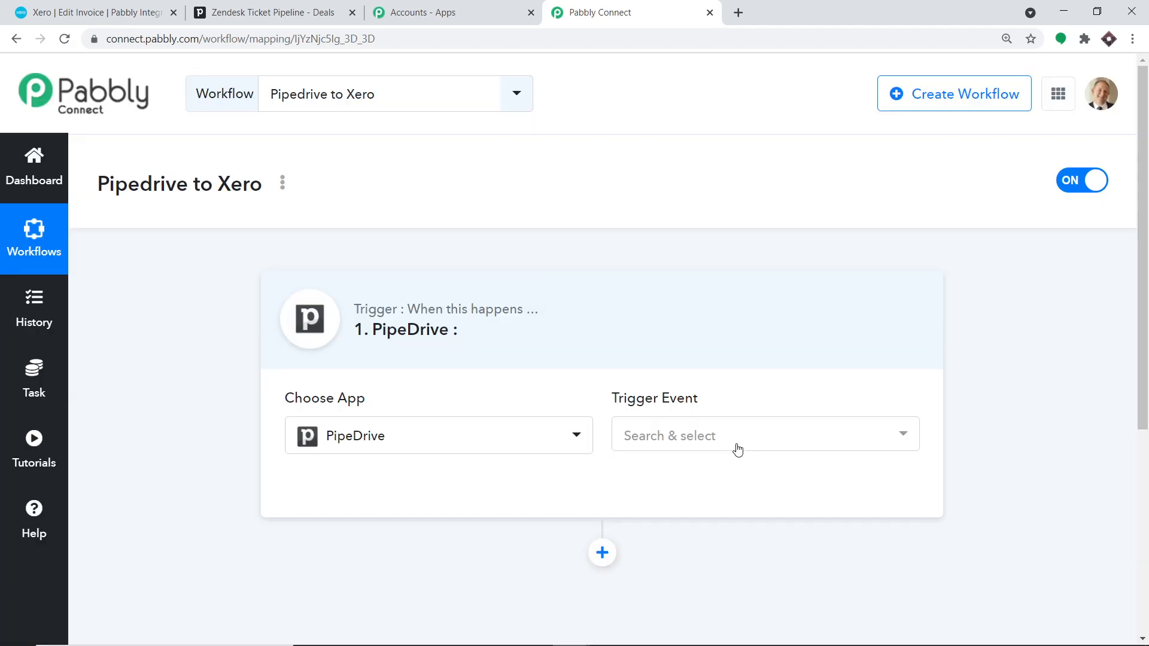
pyautogui.click(731, 440)
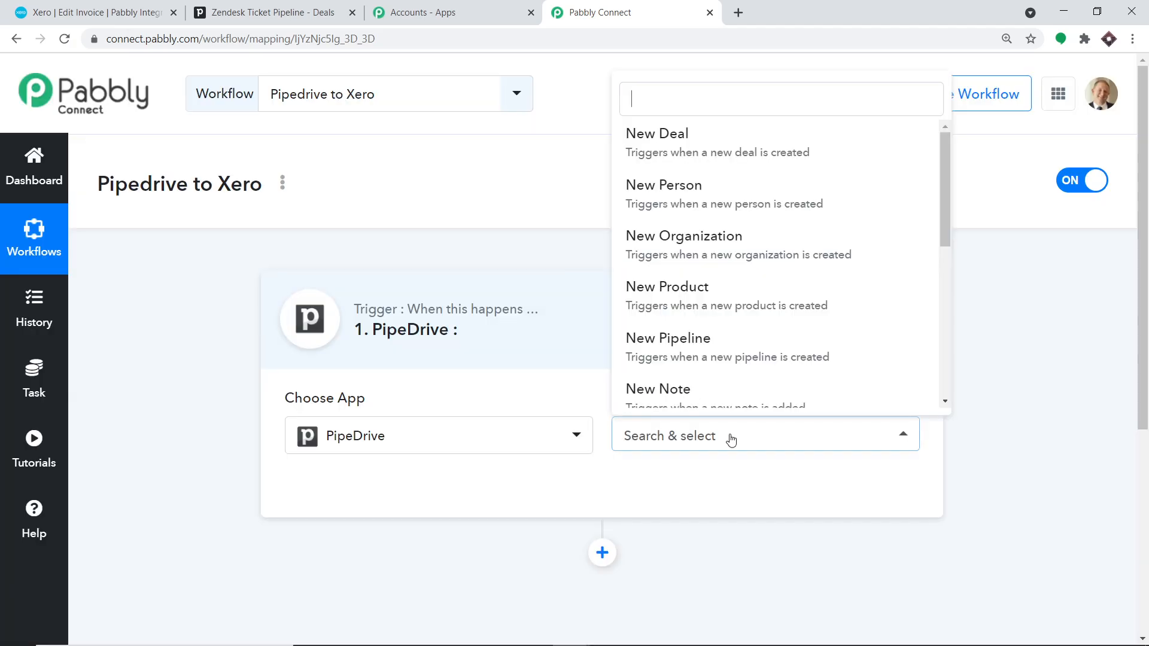
pyautogui.click(670, 129)
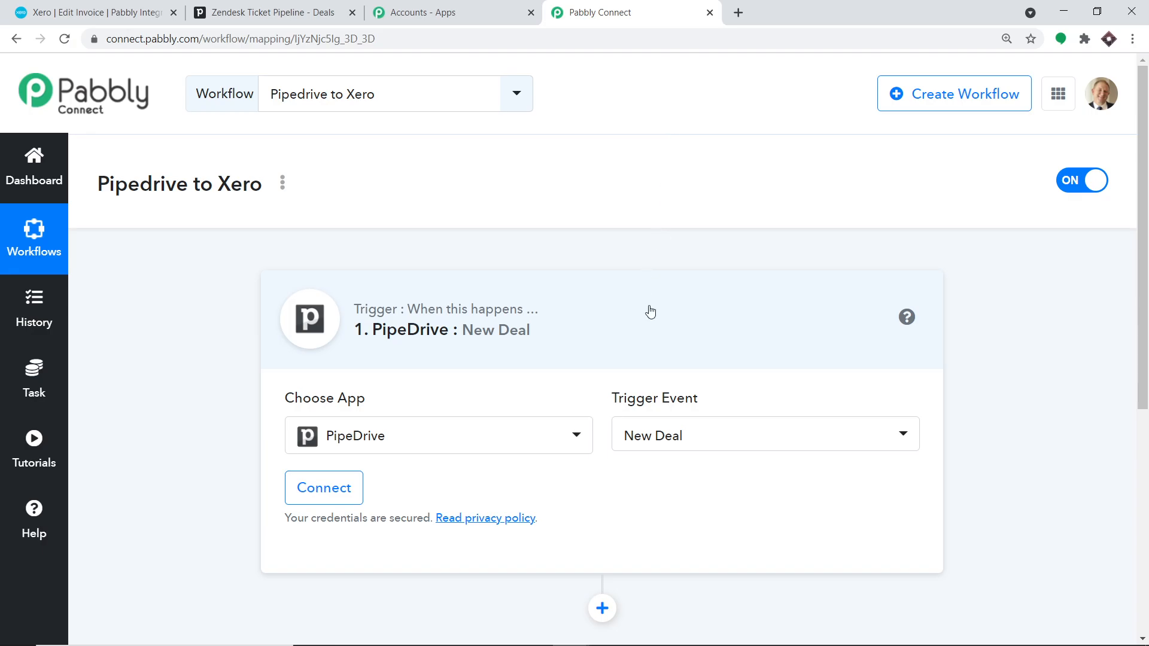
pyautogui.click(697, 441)
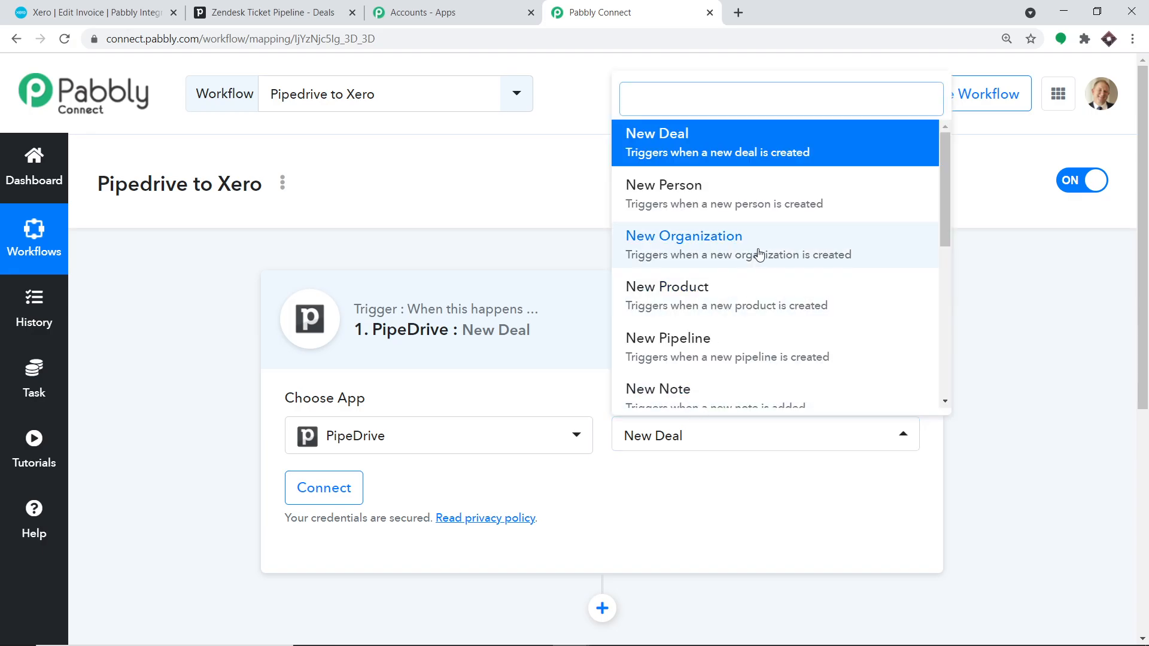
pyautogui.scroll(-1, 920, 276)
pyautogui.scroll(-2, 621, 221)
pyautogui.scroll(-3, 724, 269)
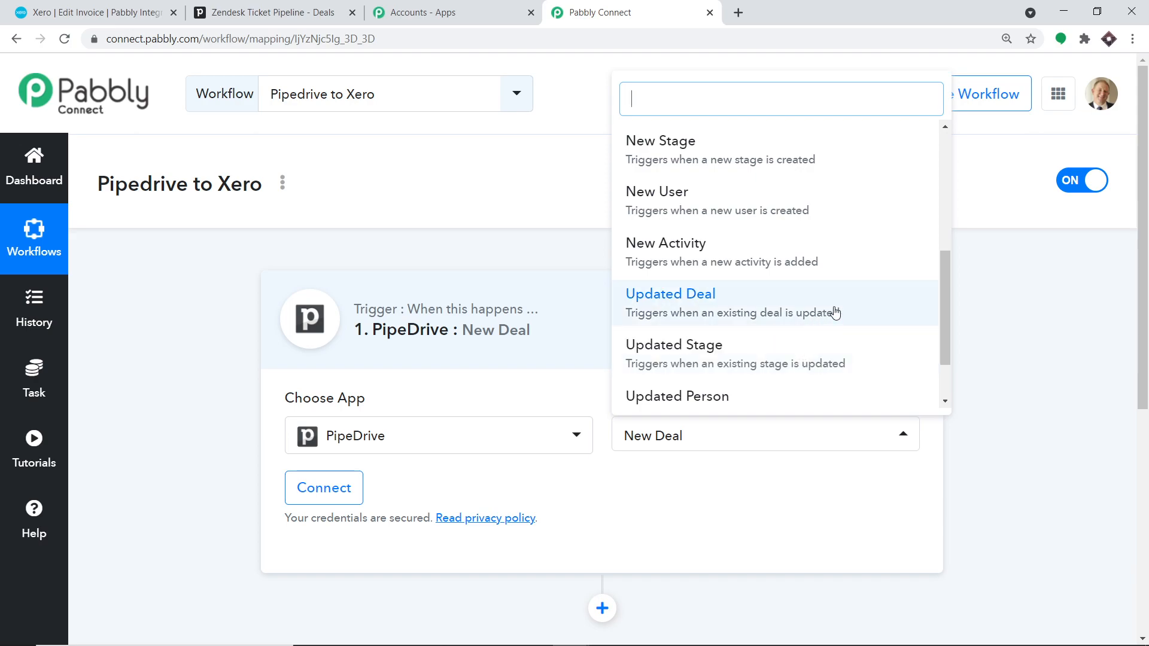
# - Bring up forum.pabbly.com in a new tab via the sidebar Help link
pyautogui.click(39, 515)
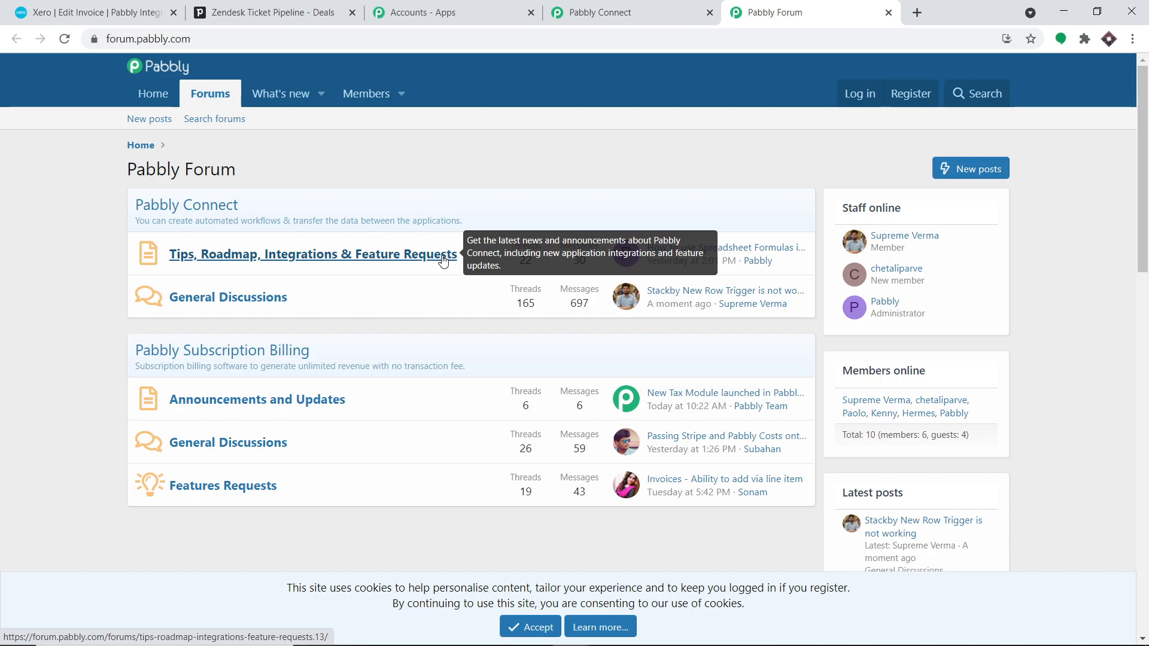
# - Start the PipeDrive account connection in the workflow, then switch to the Pipedrive tab
pyautogui.click(581, 9)
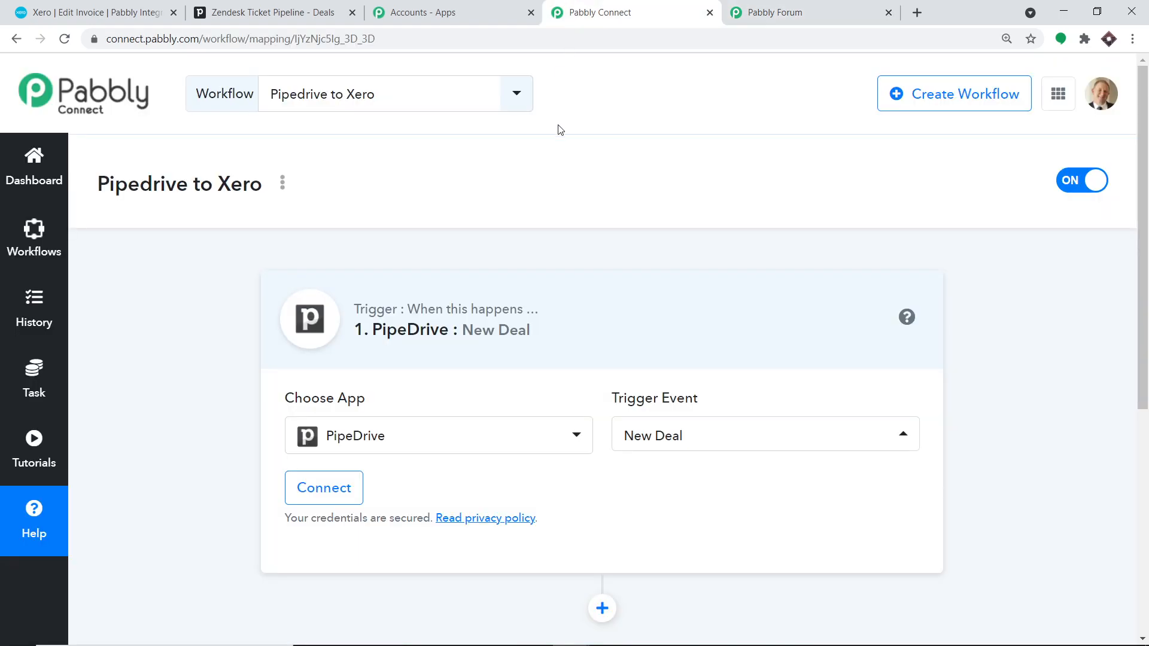
pyautogui.click(335, 498)
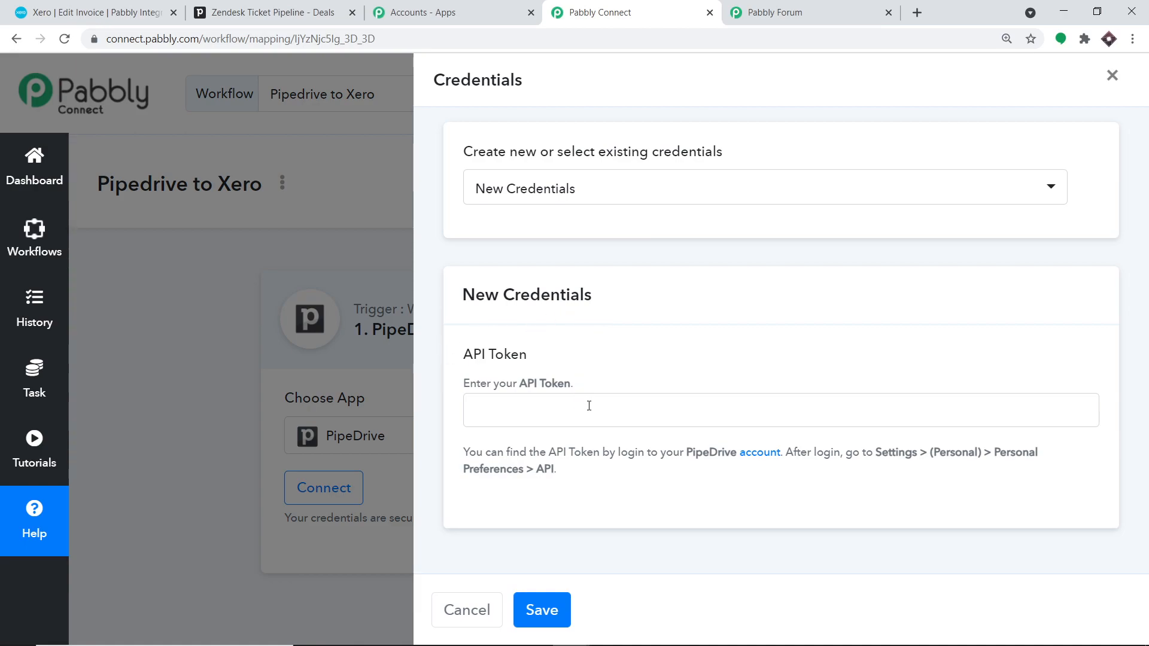
pyautogui.click(264, 8)
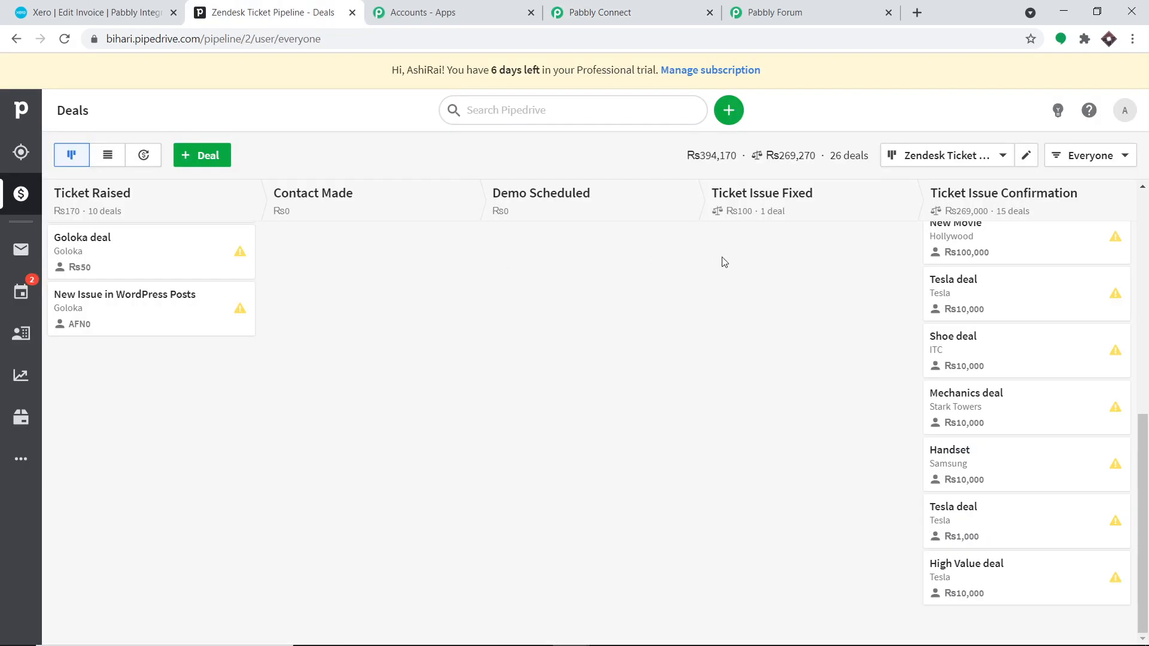
# - Copy Pipedrive's personal API token from Personal preferences > API
pyautogui.click(1126, 108)
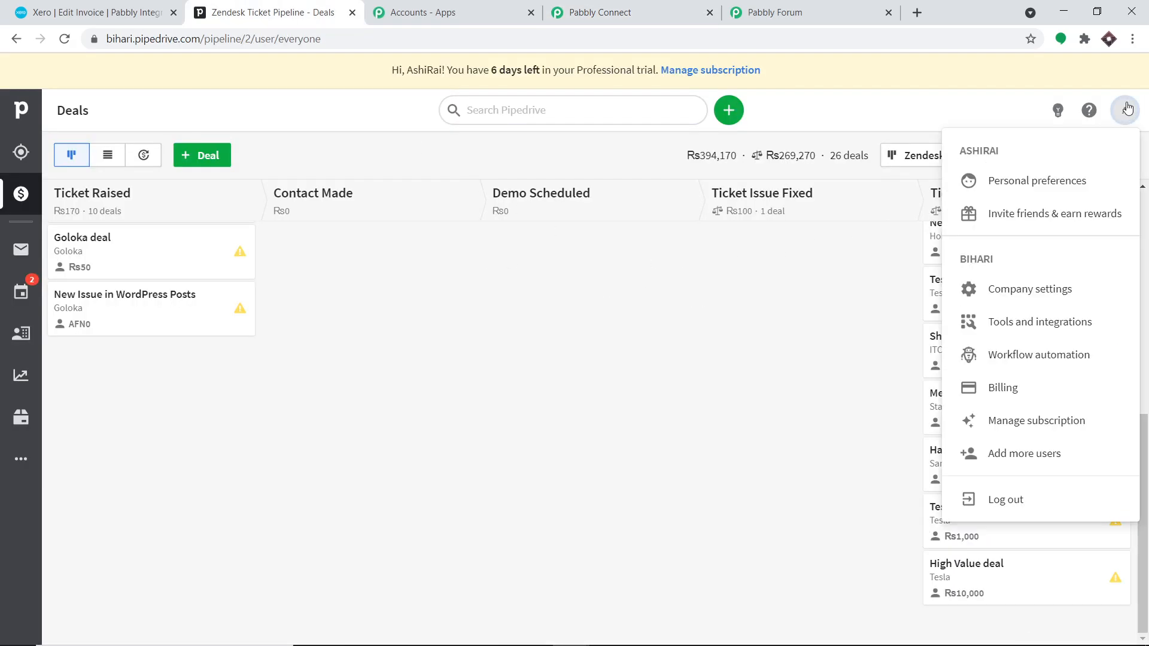
pyautogui.click(1015, 307)
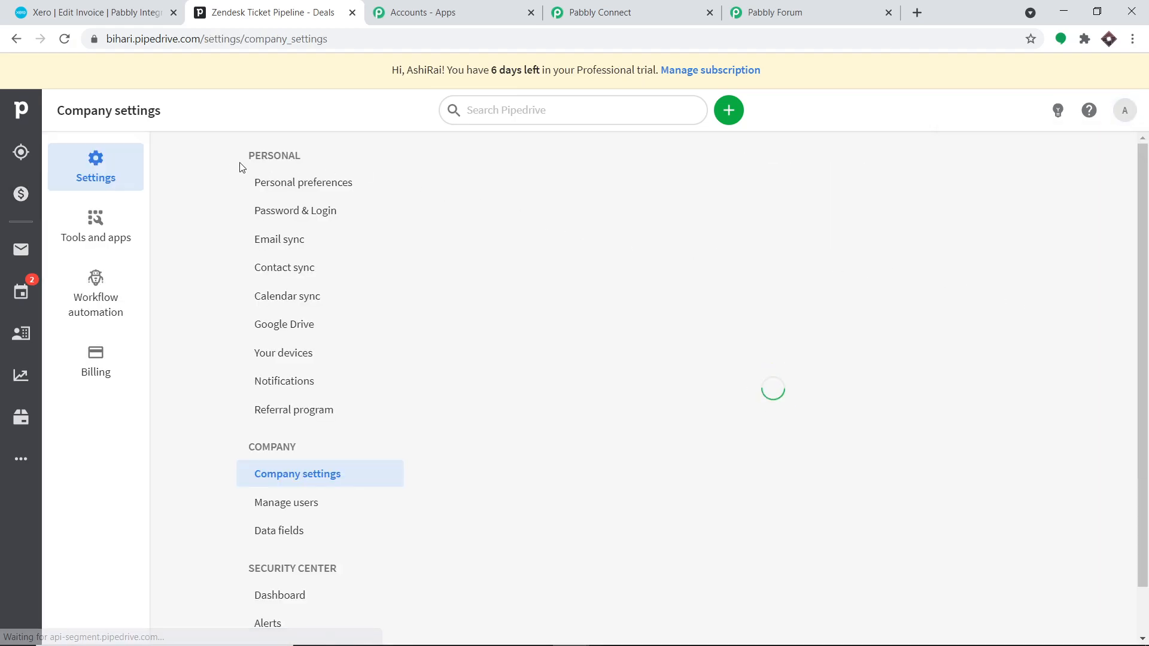
pyautogui.click(300, 188)
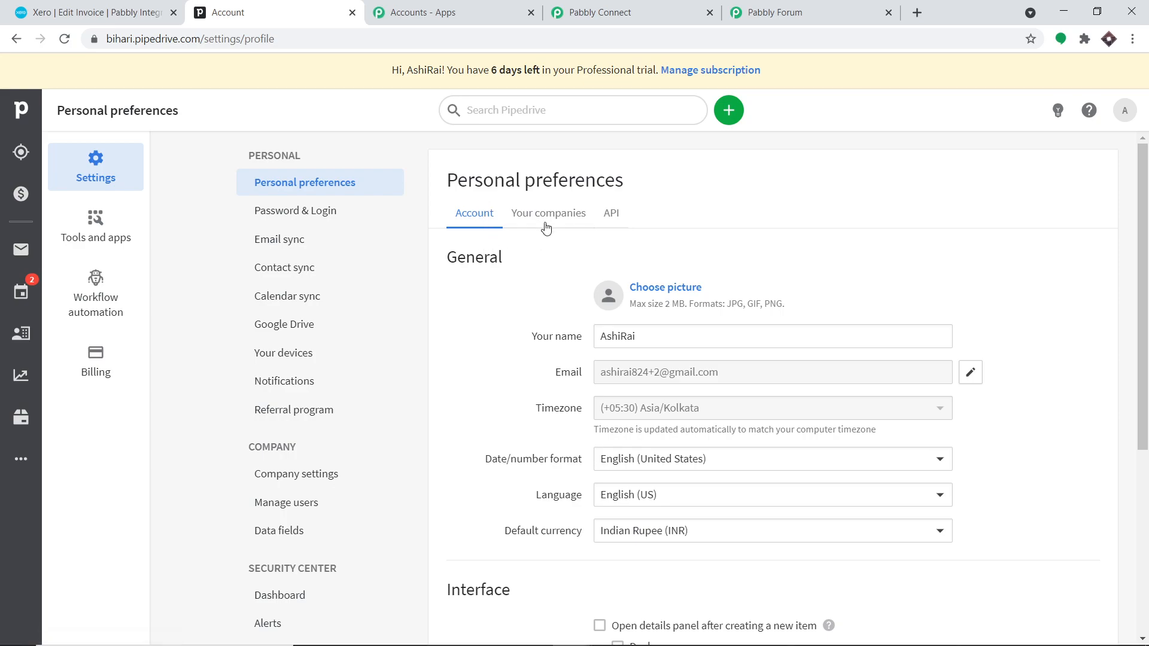
pyautogui.click(611, 222)
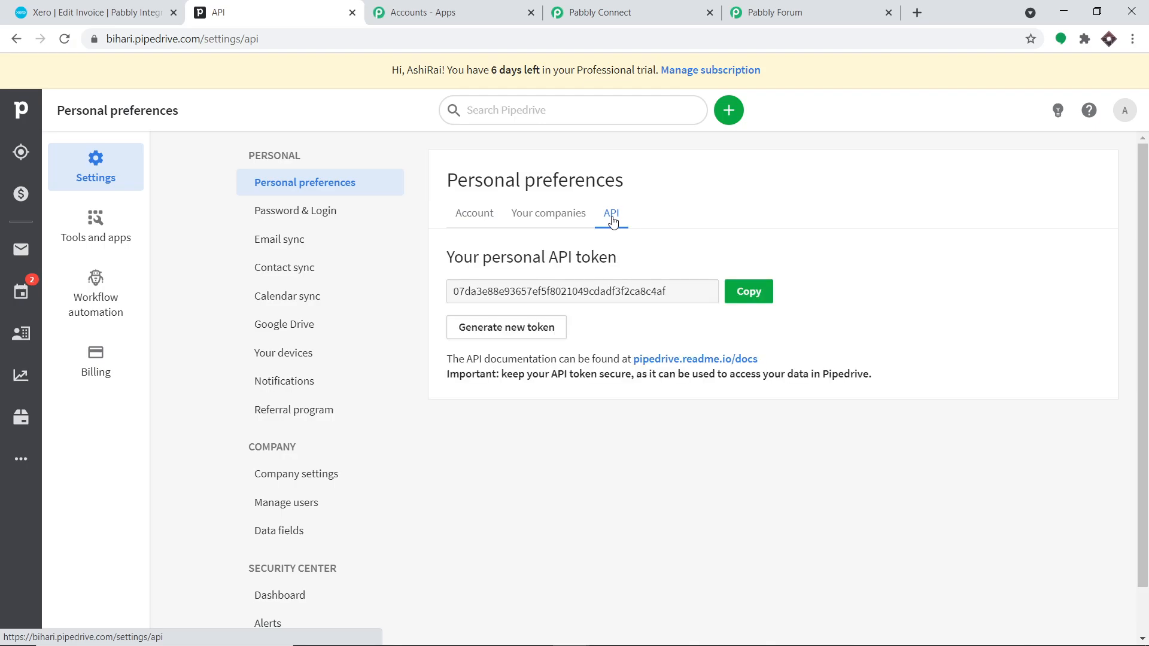
pyautogui.click(749, 291)
pyautogui.click(771, 14)
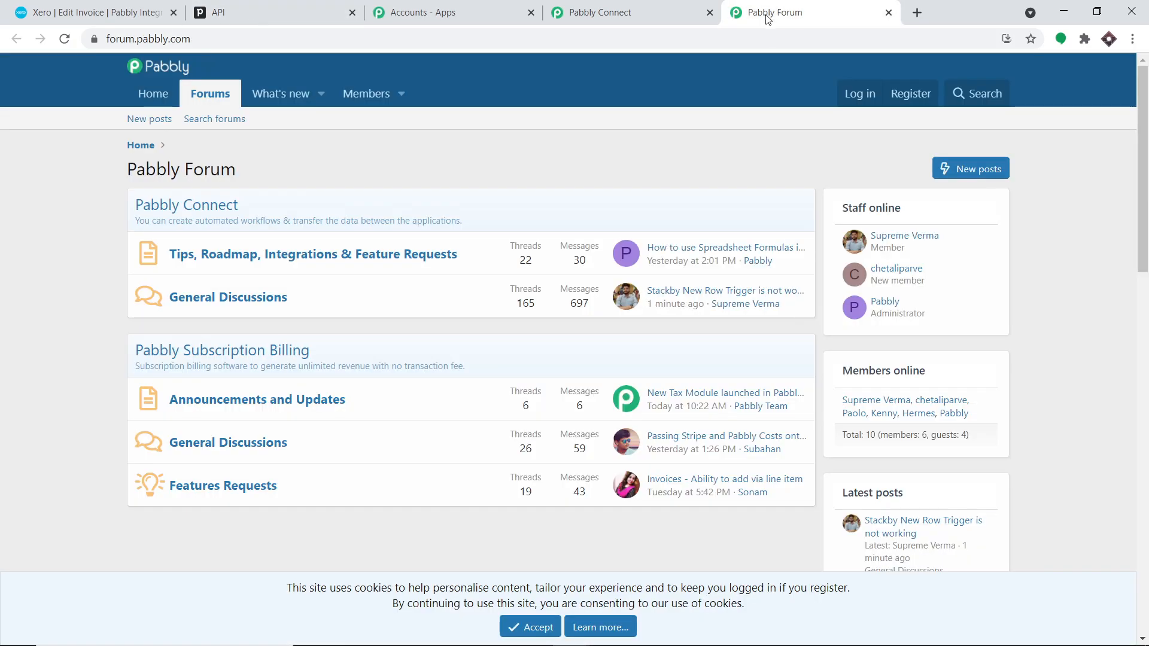
# - Paste the copied Pipedrive API token into the credentials form and save to connect PipeDrive
pyautogui.click(643, 13)
pyautogui.click(533, 412)
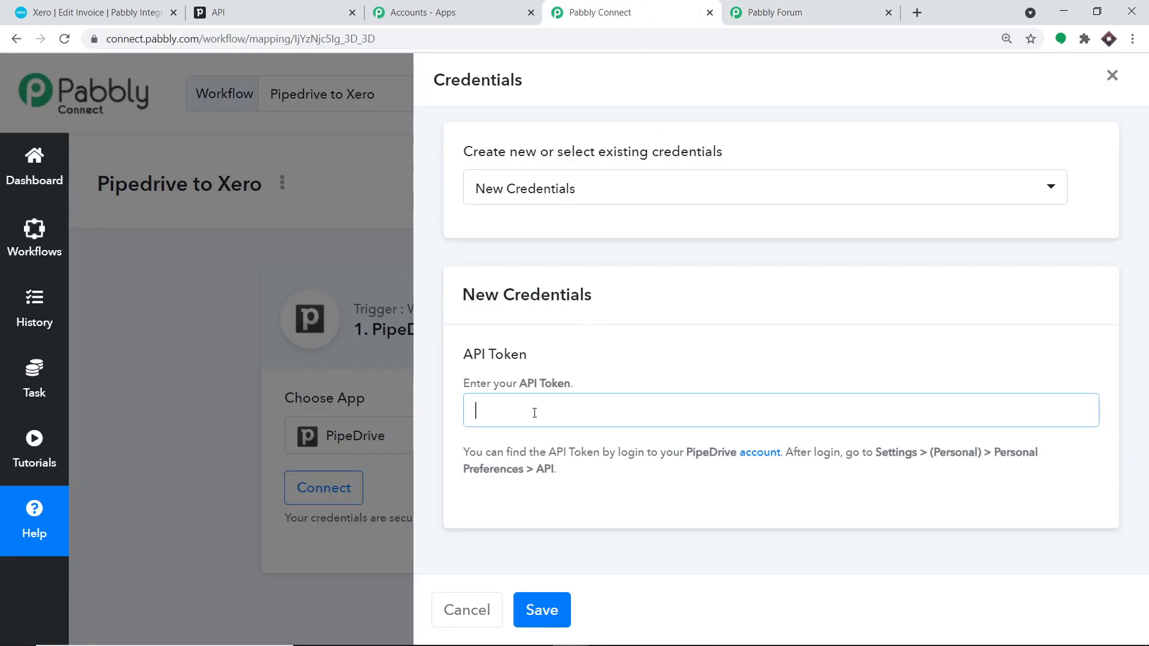
pyautogui.rightClick(533, 413)
pyautogui.click(572, 295)
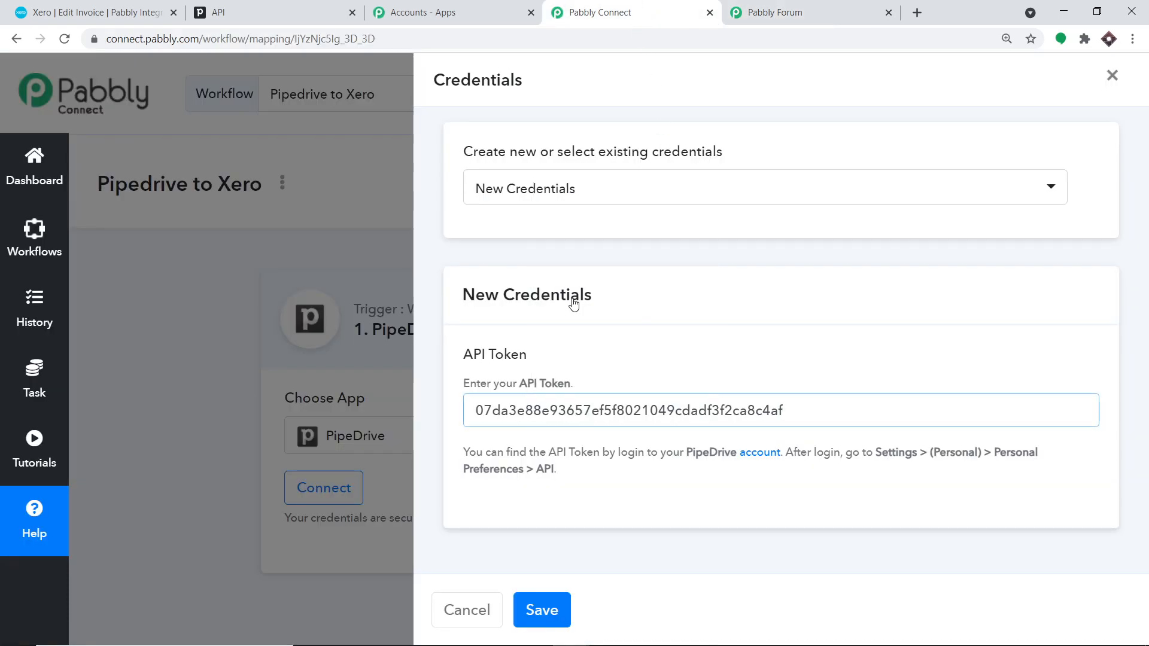
pyautogui.click(558, 609)
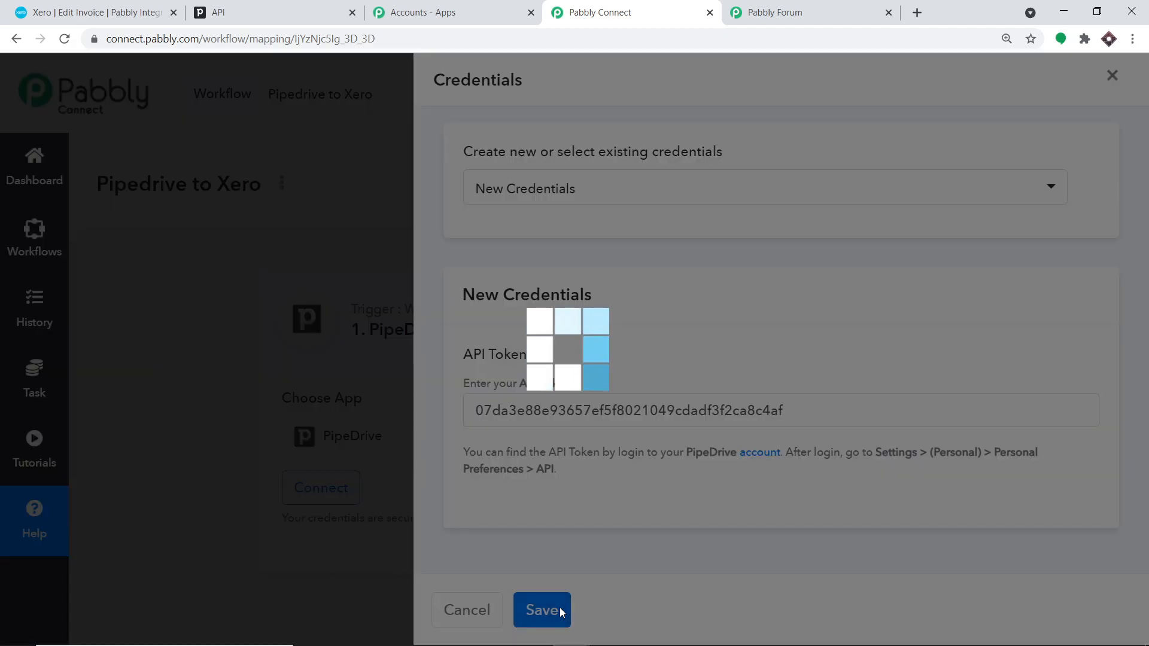
# - Select the generated webhook URL and focus the Company Domain field
pyautogui.scroll(-3, 779, 359)
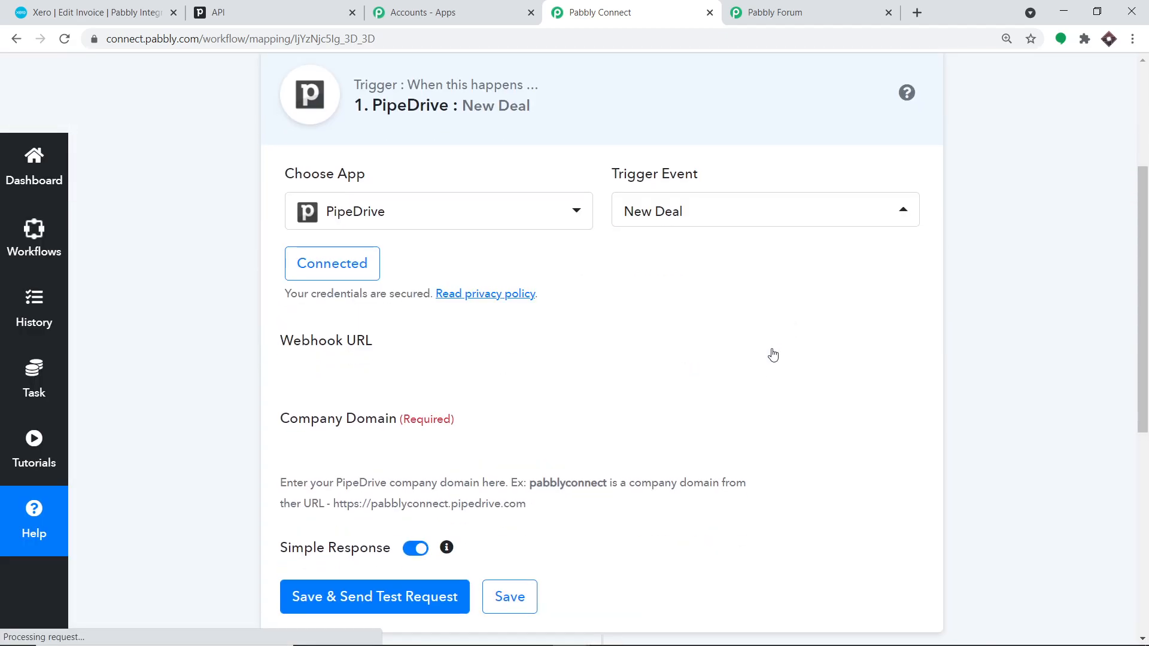
pyautogui.moveTo(341, 388); pyautogui.dragTo(281, 371)
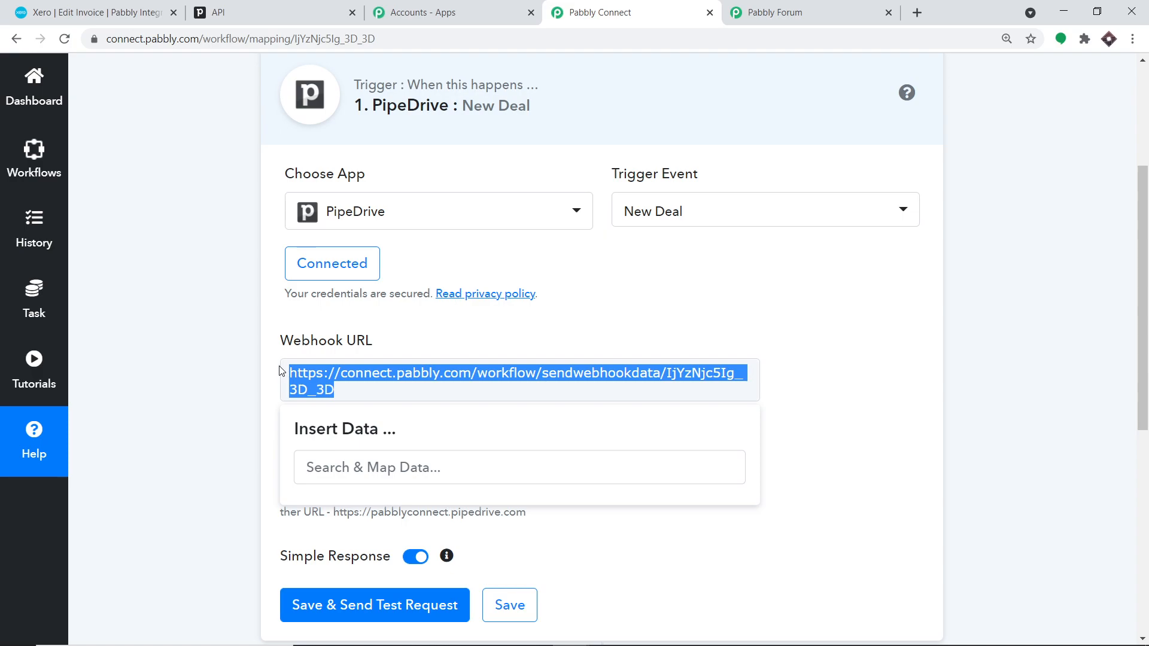
pyautogui.click(735, 305)
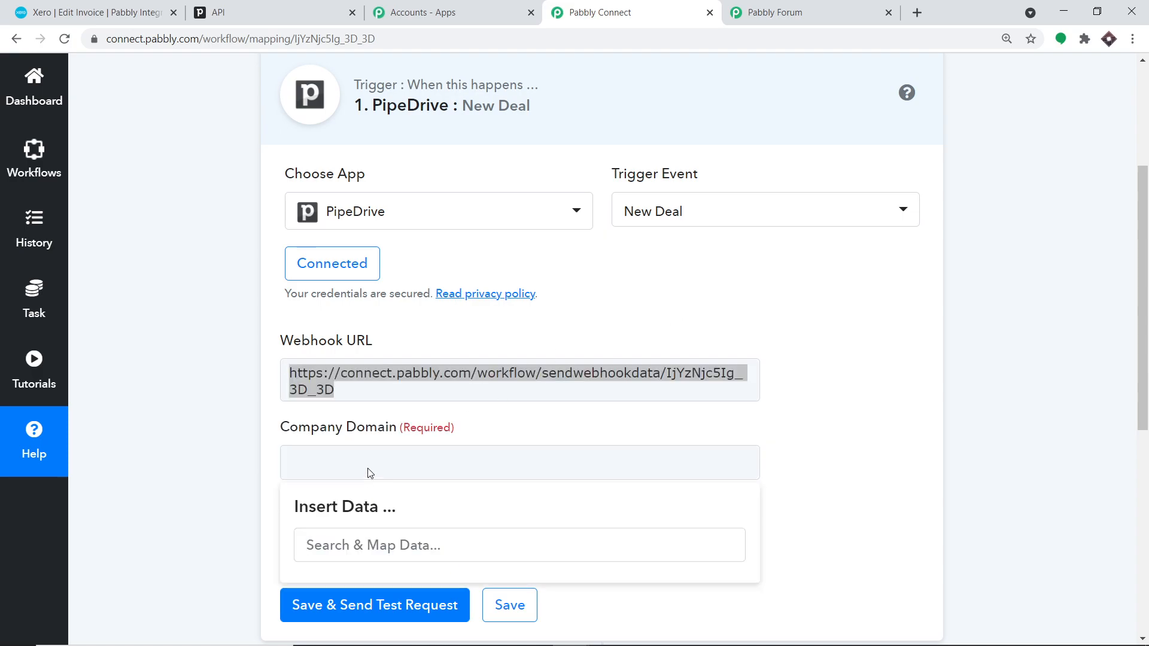
pyautogui.click(308, 12)
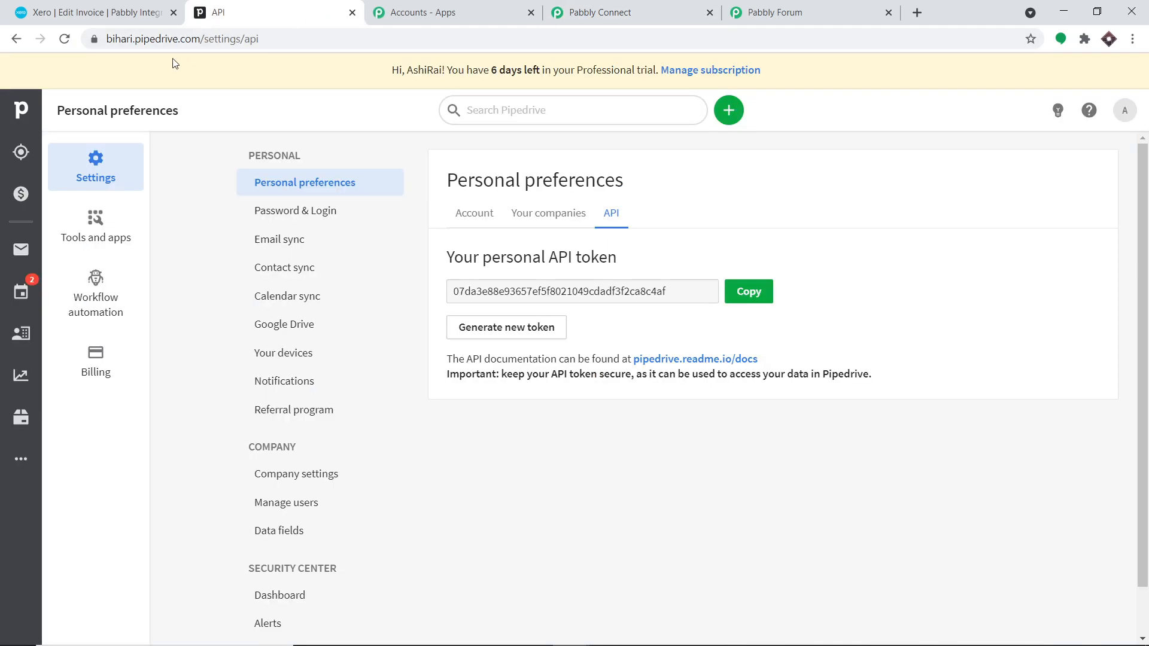
# - Copy the company subdomain from Pipedrive's address bar for the Company Domain field in Pabbly Connect
pyautogui.click(133, 38)
pyautogui.doubleClick(152, 38)
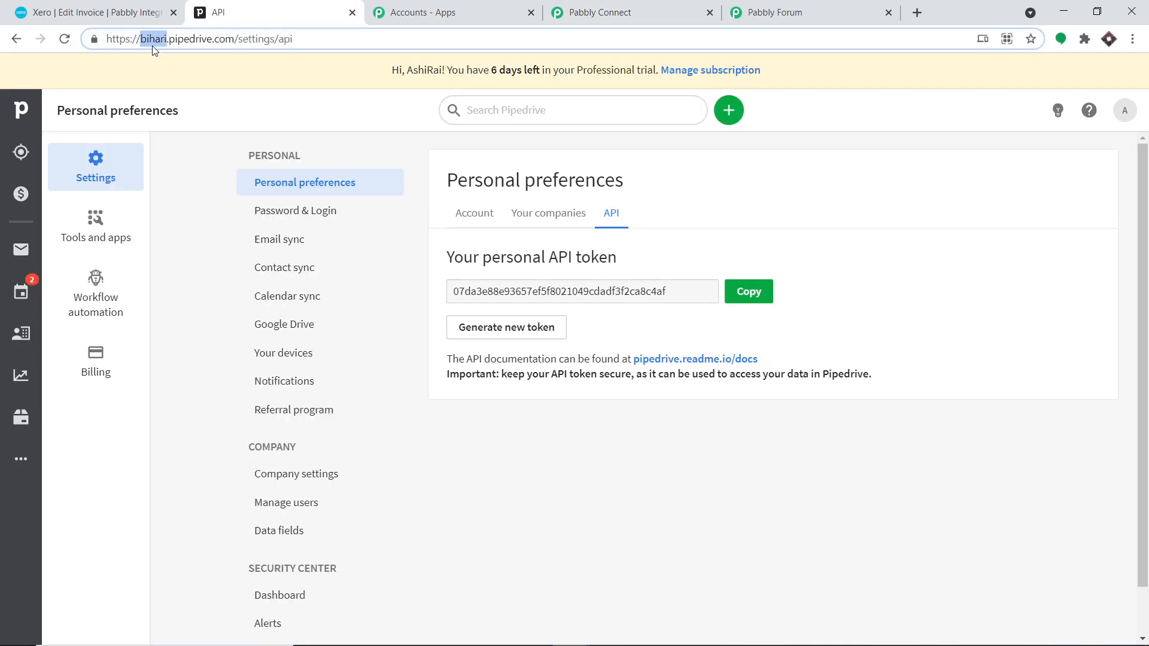
pyautogui.rightClick(153, 39)
pyautogui.click(204, 144)
pyautogui.click(605, 11)
pyautogui.rightClick(302, 456)
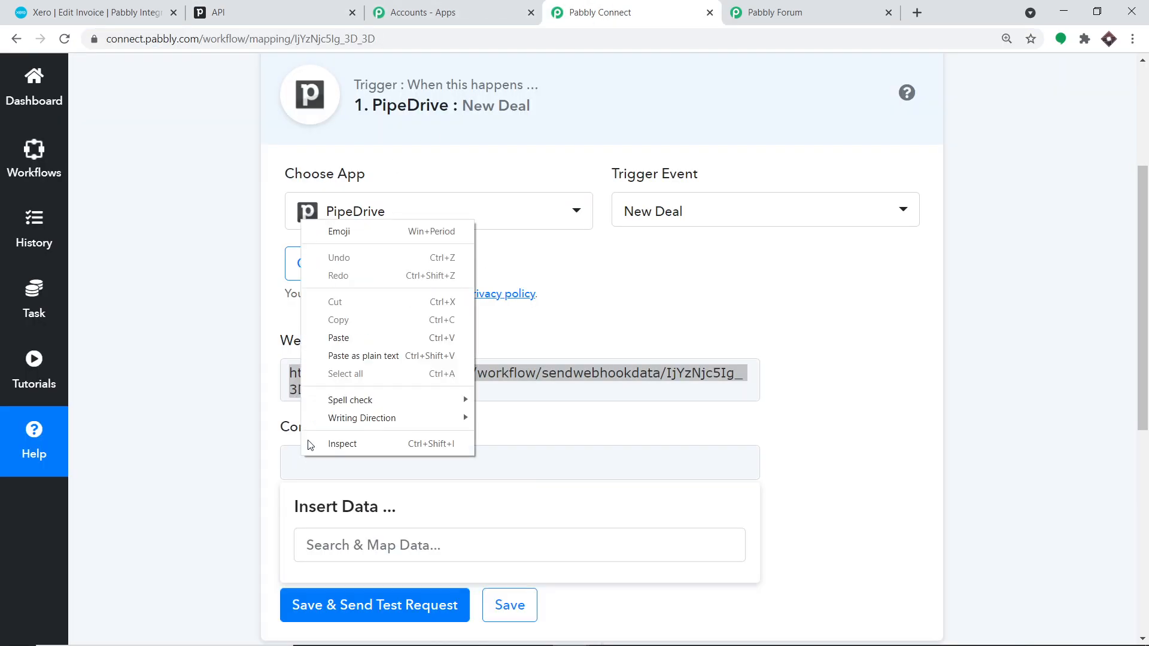
# - Paste the company domain into the trigger and save it with a test request
pyautogui.click(371, 335)
pyautogui.click(899, 337)
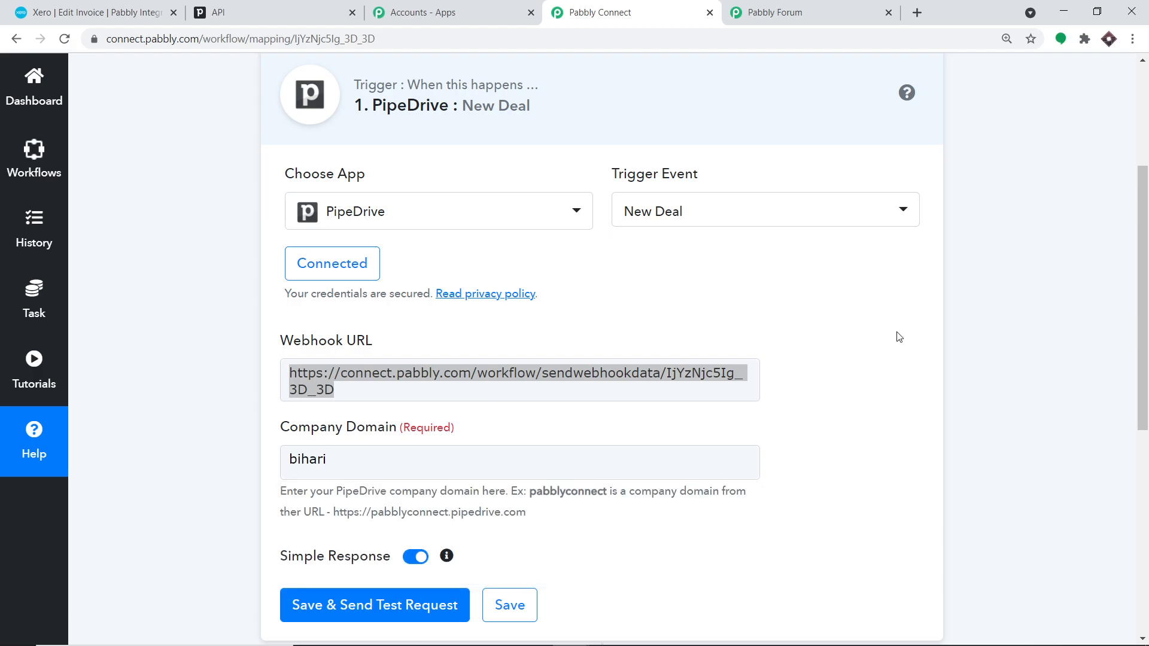
pyautogui.scroll(-4, 897, 339)
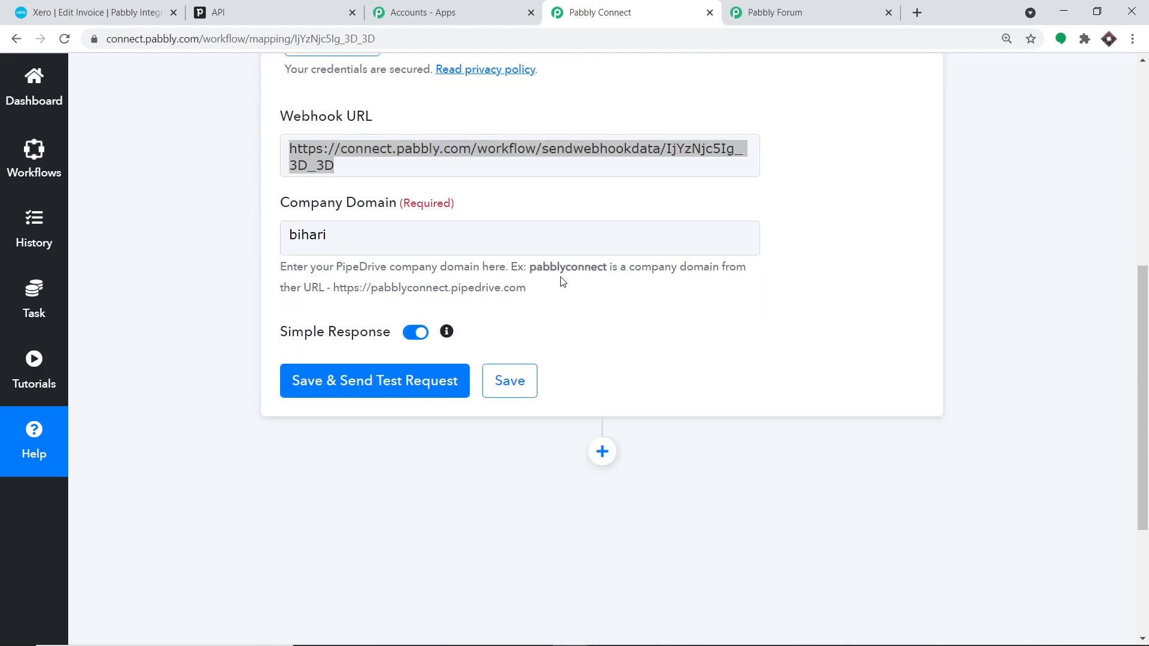
pyautogui.click(380, 387)
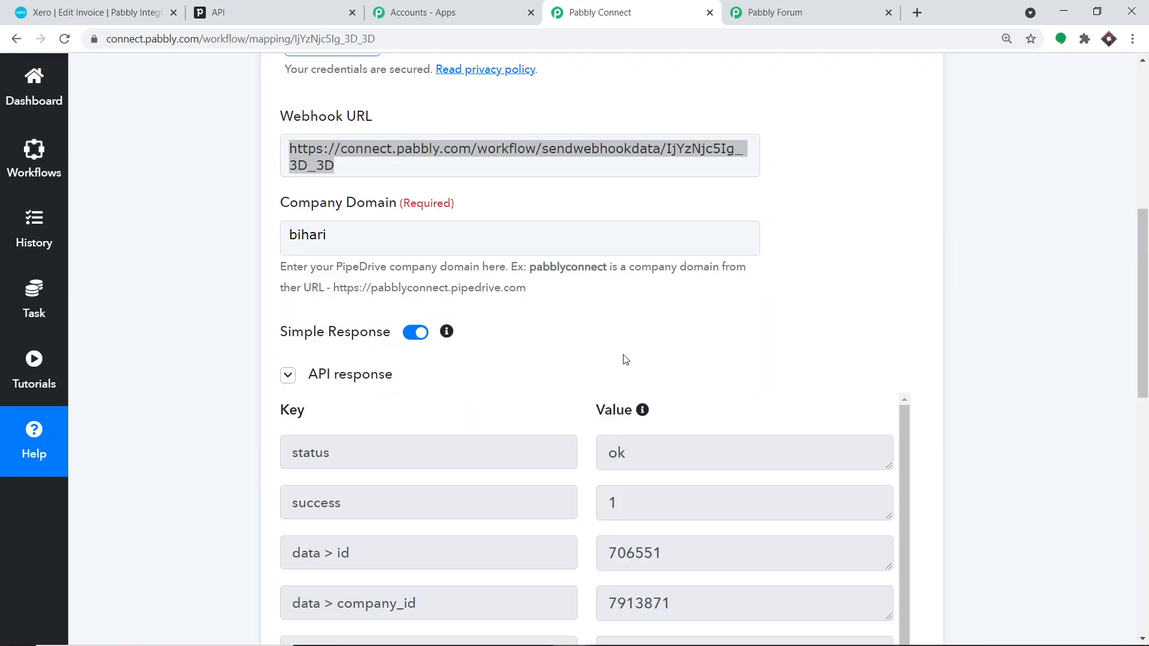
# - Set the New Deal trigger waiting to capture a live webhook response
pyautogui.scroll(-1, 626, 388)
pyautogui.scroll(-3, 626, 387)
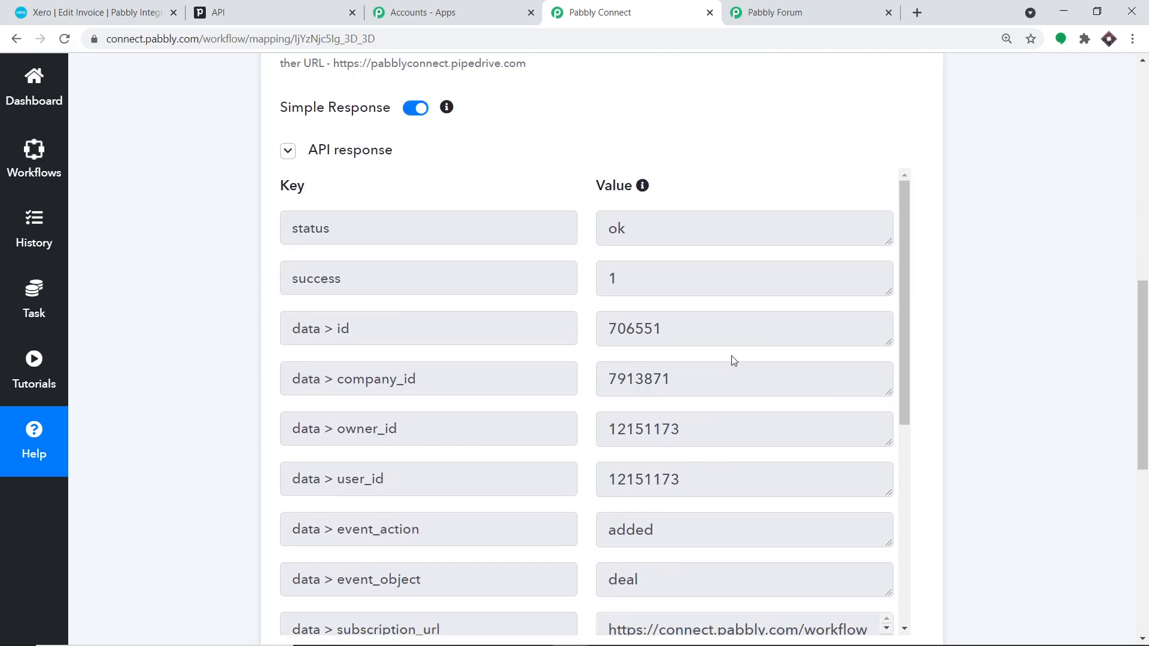
pyautogui.moveTo(1142, 353); pyautogui.dragTo(1134, 479)
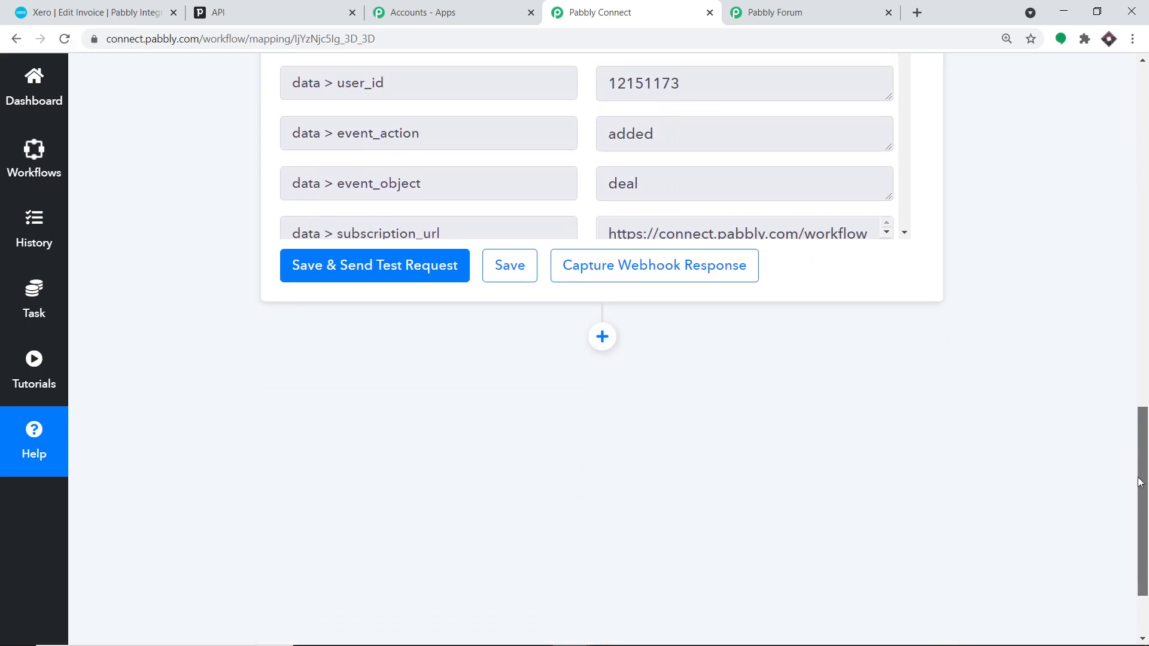
pyautogui.click(609, 273)
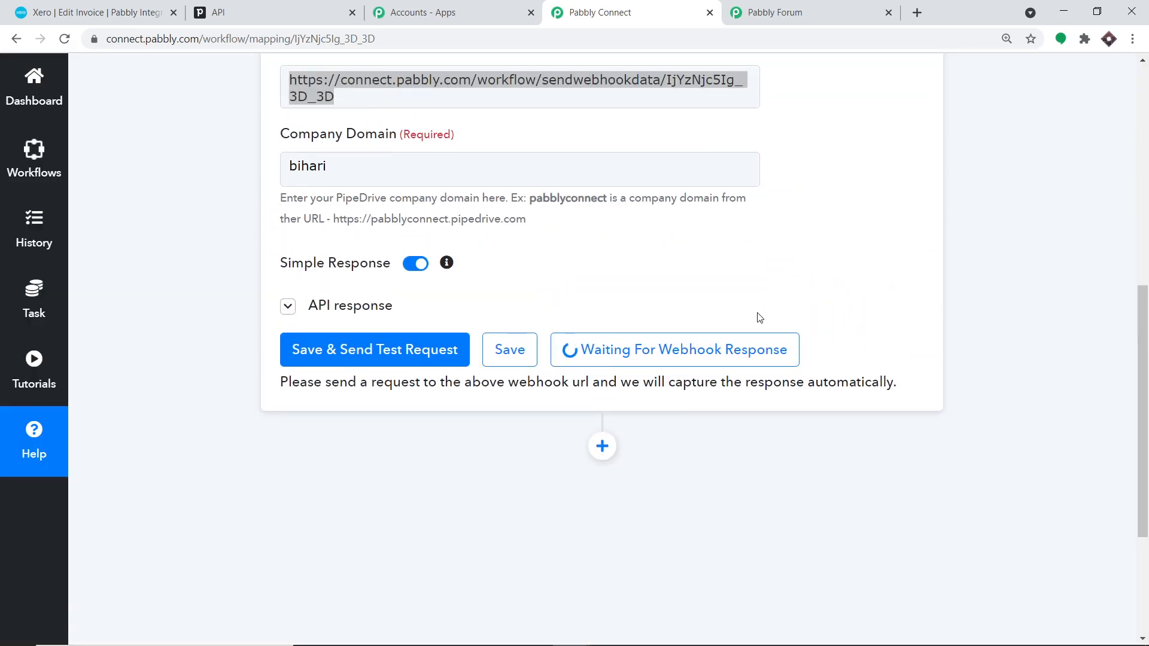
pyautogui.click(323, 6)
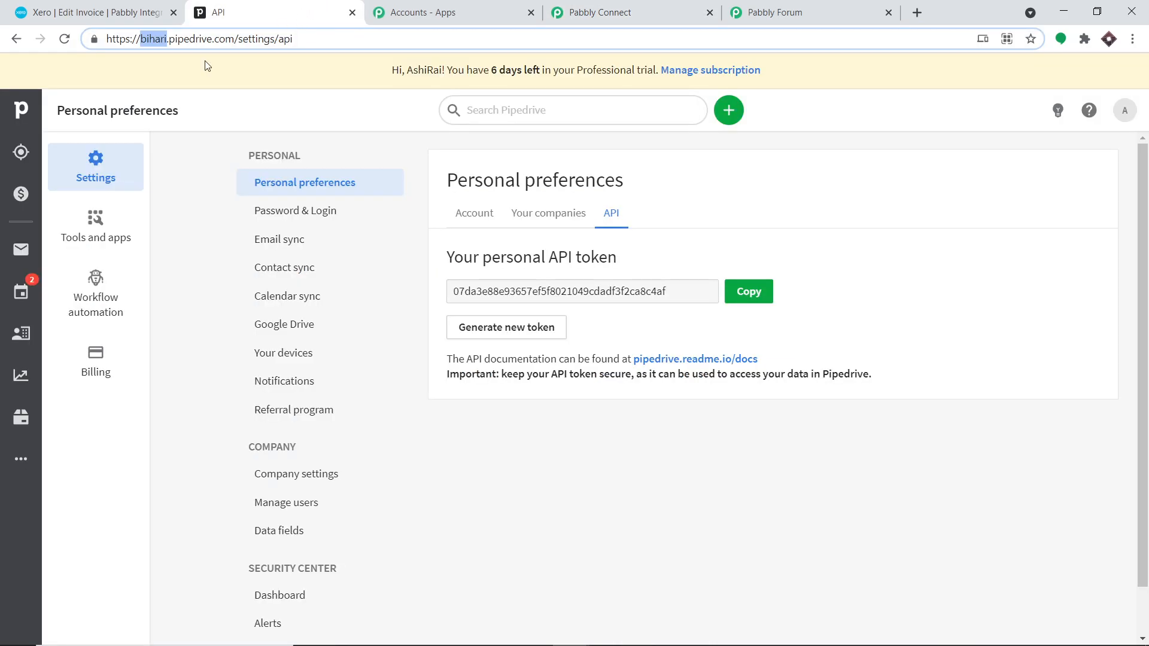
# - Start a new Pipedrive deal with a newly created contact person and organization Apple
pyautogui.click(18, 195)
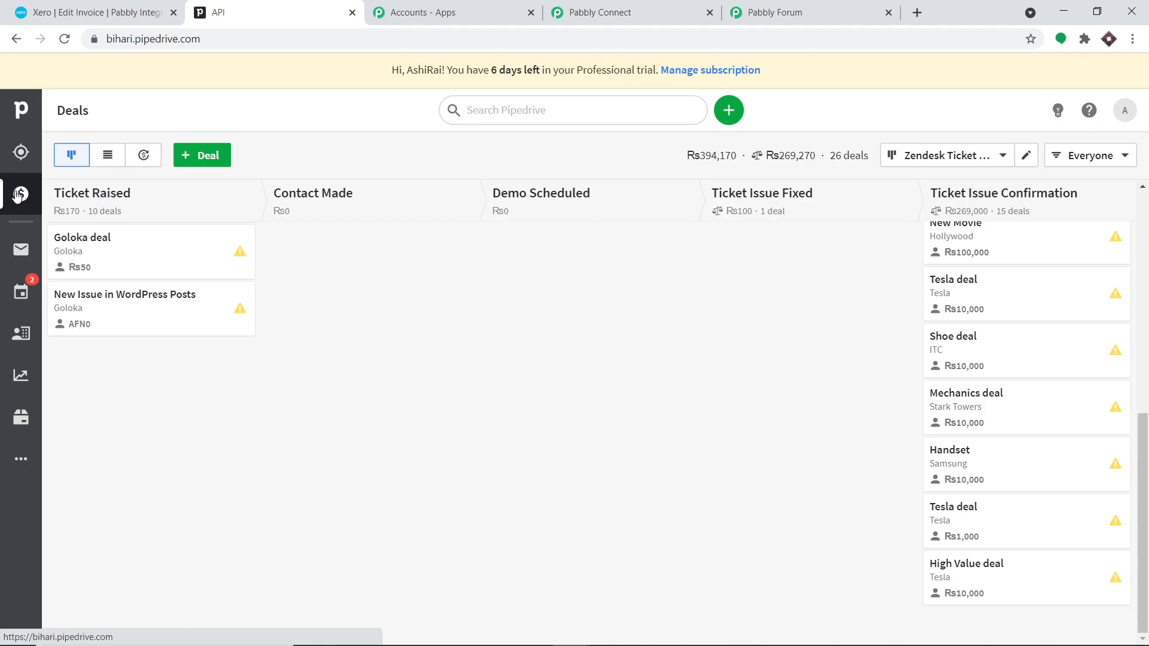
pyautogui.click(193, 161)
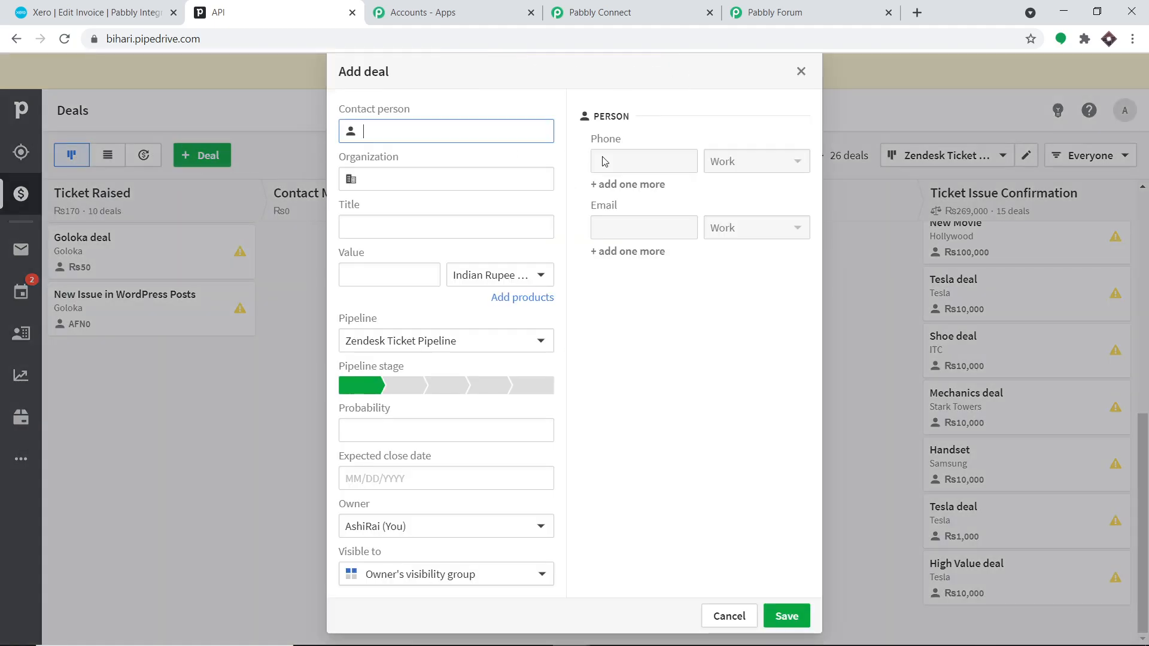
pyautogui.click(417, 137)
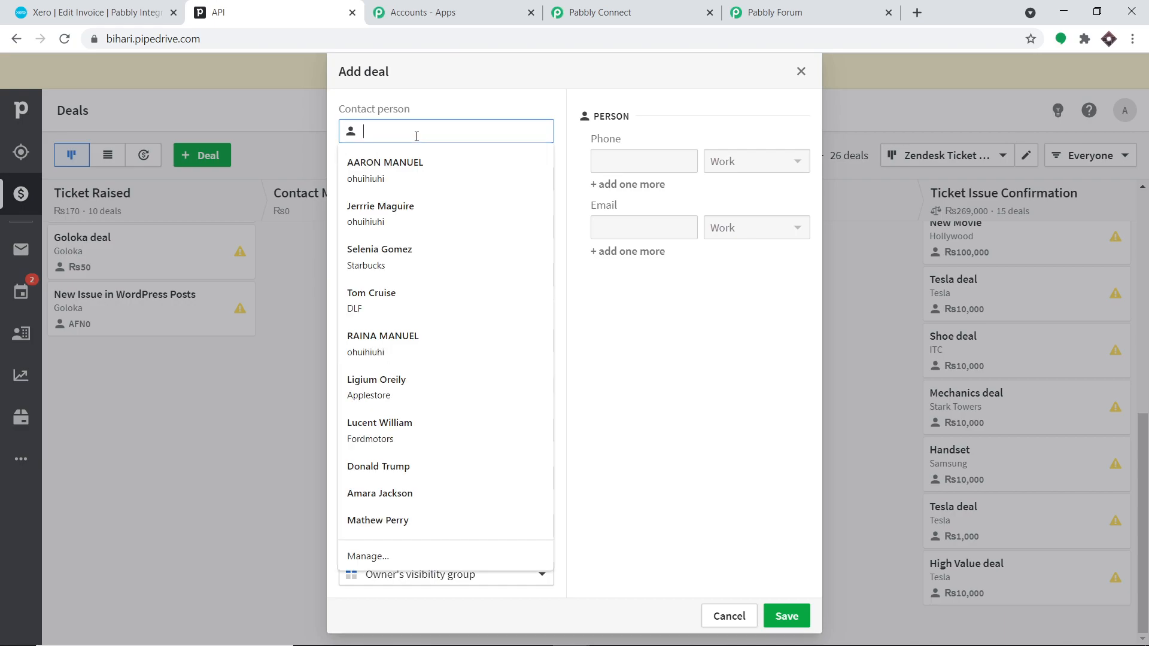
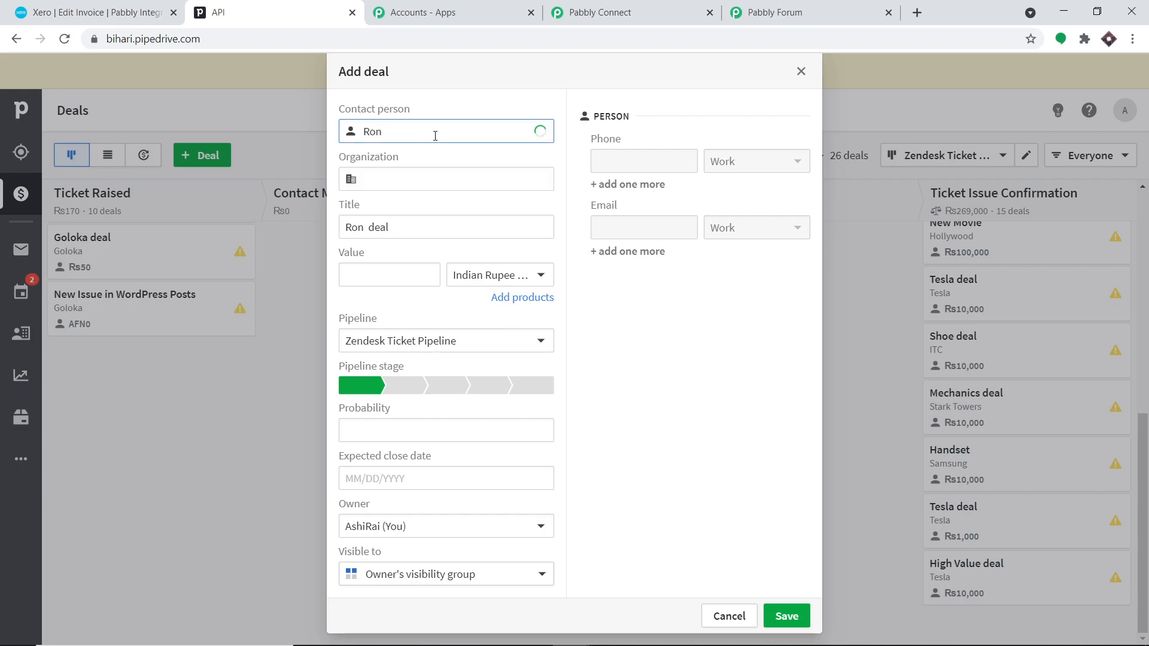
pyautogui.click(555, 108)
pyautogui.click(413, 181)
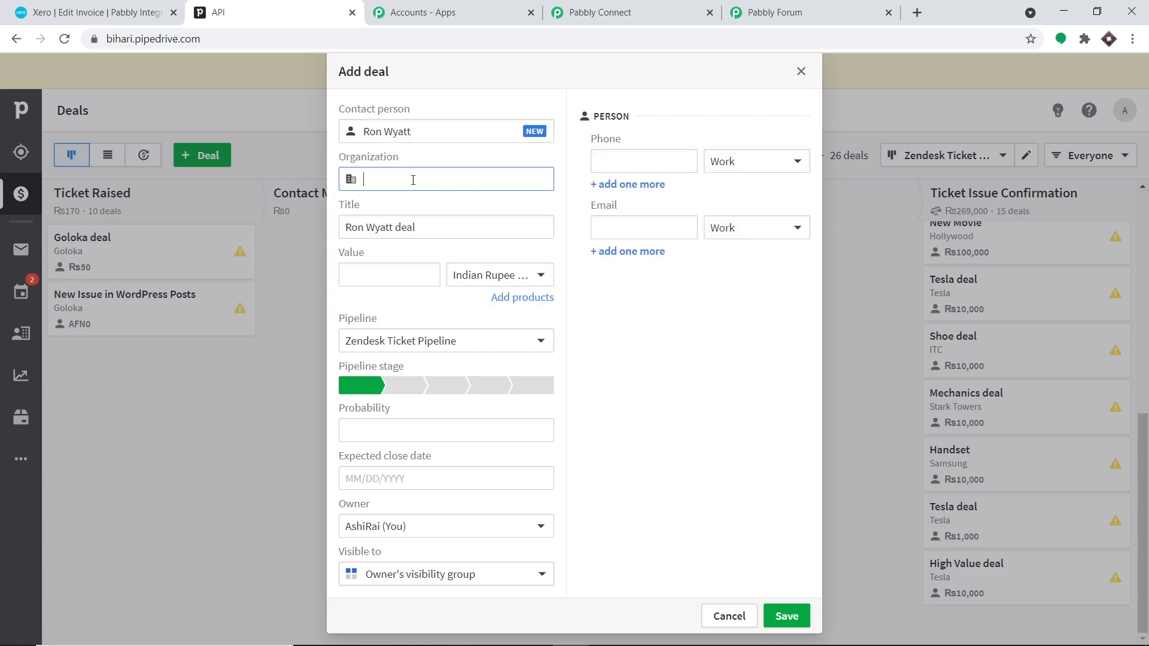
pyautogui.write('Apple')
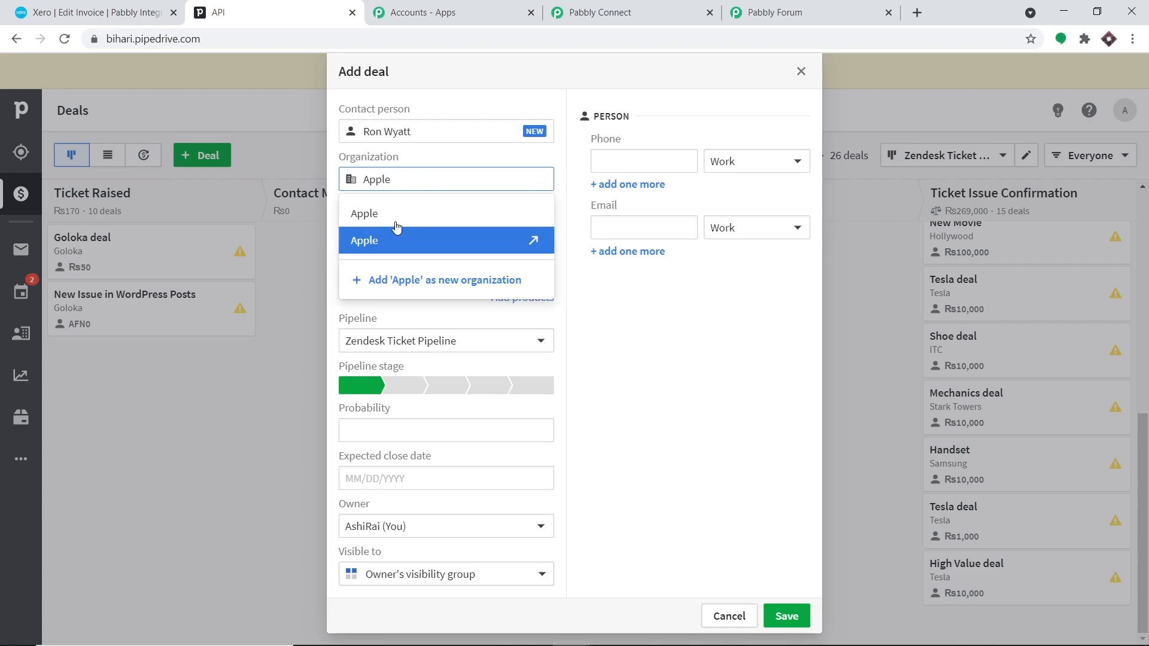
pyautogui.click(445, 280)
# - Title the deal 'Lithium deal', value 50000, final stage, probability 30, closing 04/30/2021
pyautogui.moveTo(376, 225); pyautogui.dragTo(341, 223)
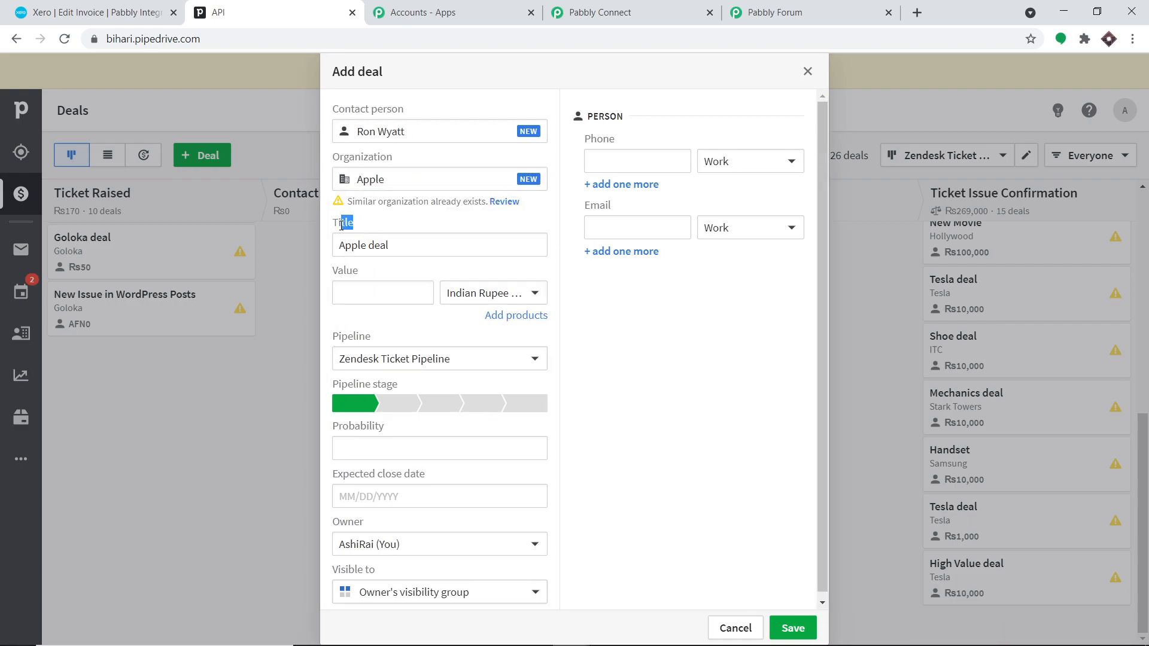
pyautogui.click(365, 243)
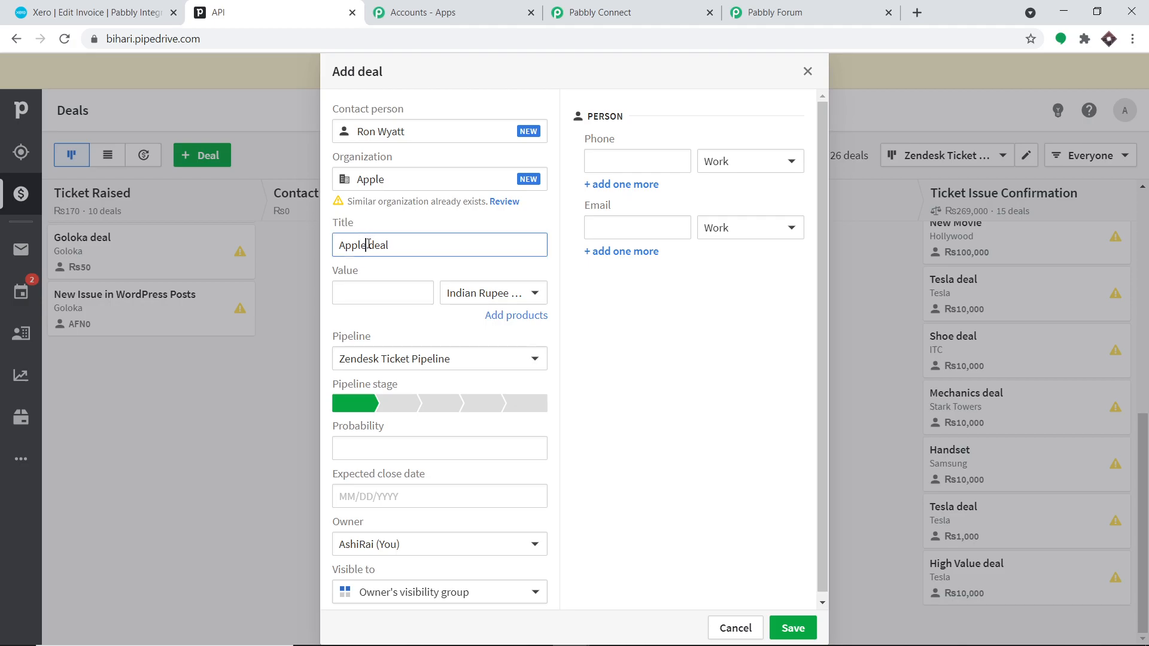
pyautogui.press('BackSpace')
pyautogui.press('BackSpace')
pyautogui.press('BackSpace')
pyautogui.press('BackSpace')
pyautogui.press('BackSpace')
pyautogui.write('Lith')
pyautogui.write('um')
pyautogui.click(359, 293)
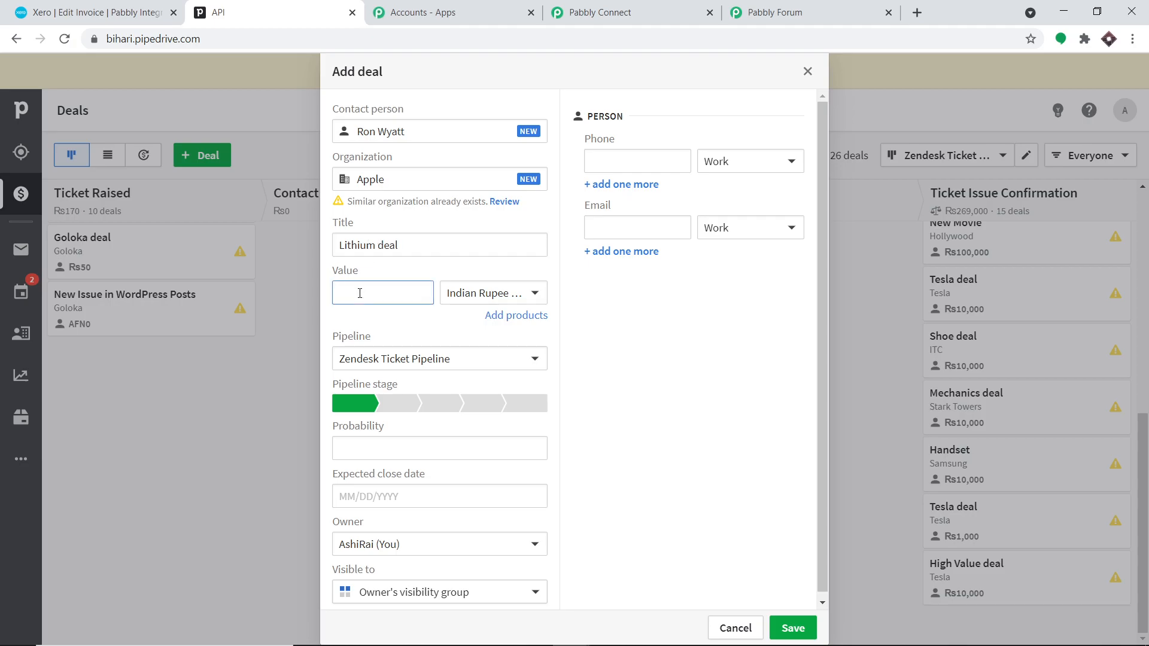
pyautogui.write('50000')
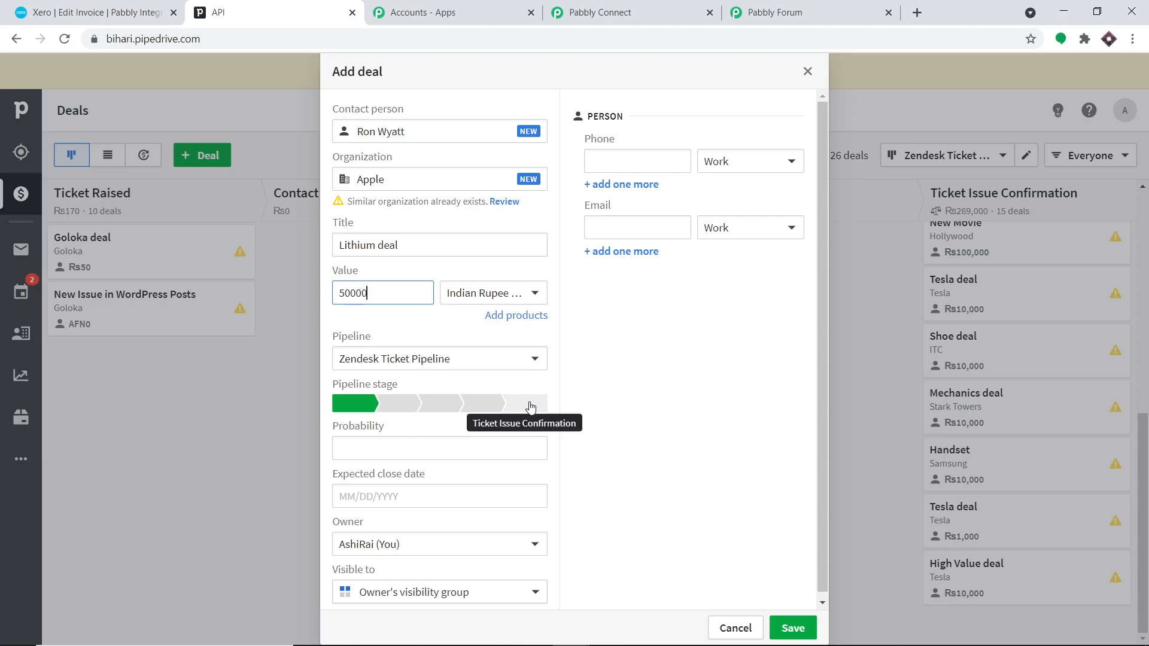
pyautogui.click(525, 403)
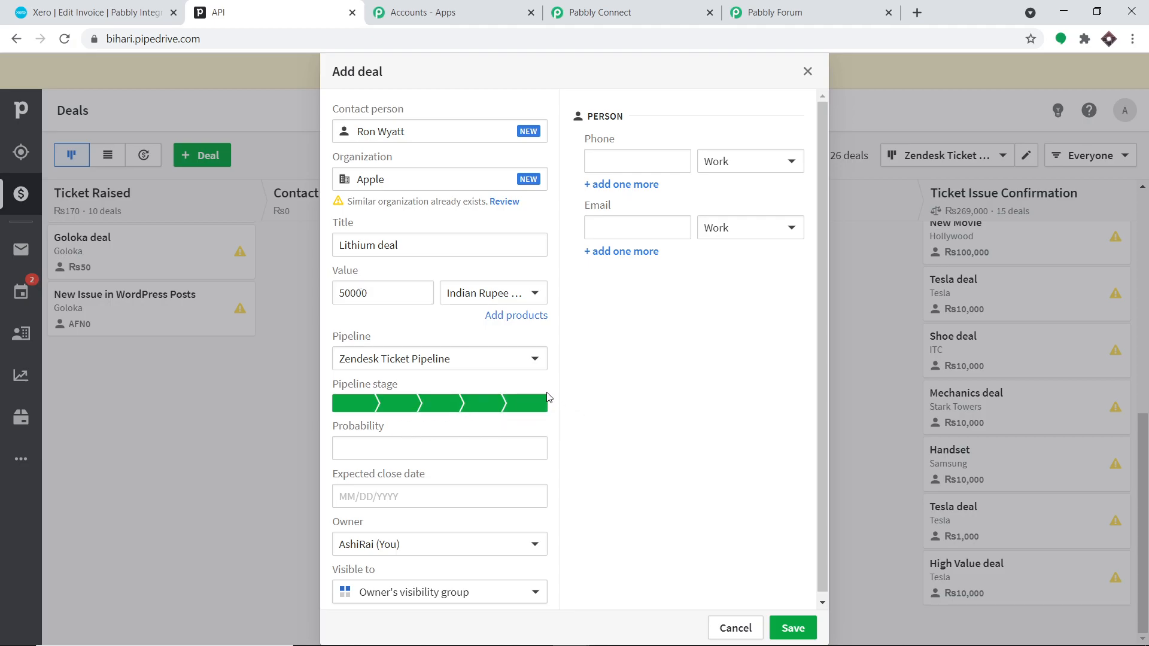
pyautogui.click(459, 445)
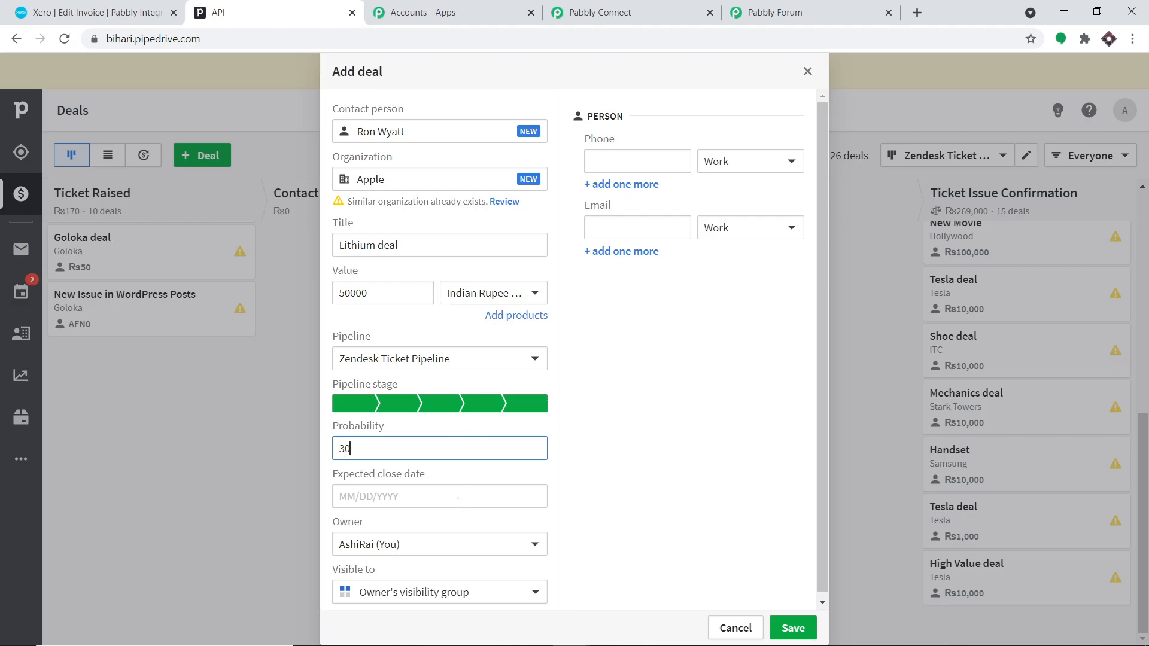
pyautogui.click(458, 495)
pyautogui.click(465, 453)
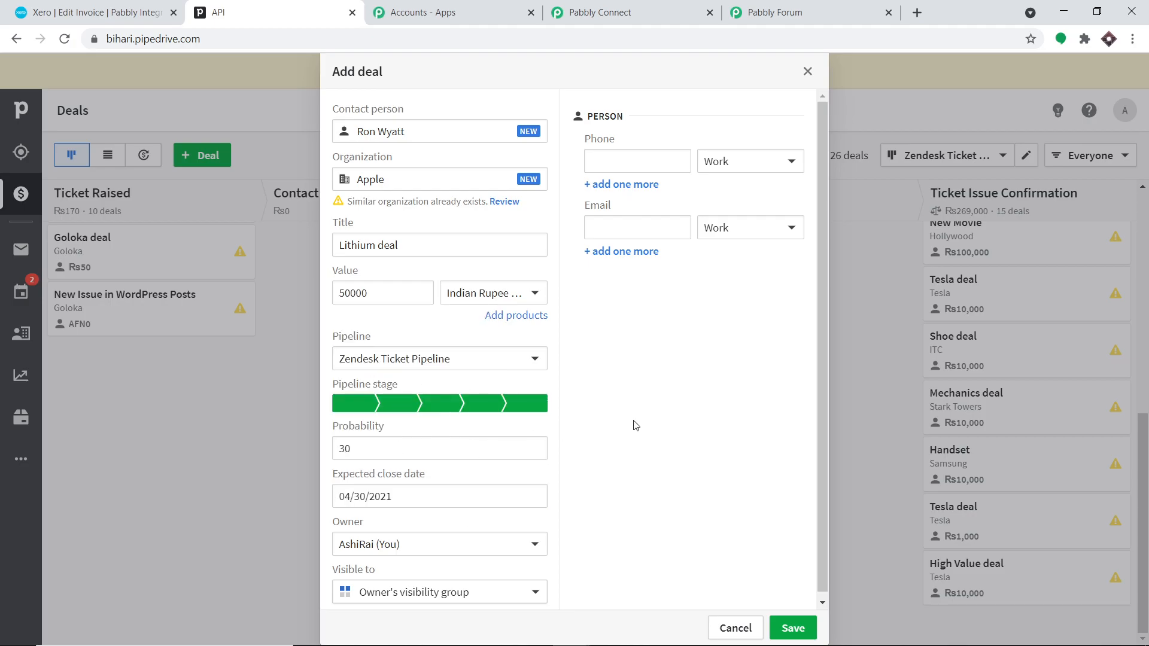
# - Add the contact's phone number and e-mail address, then save the deal
pyautogui.click(626, 166)
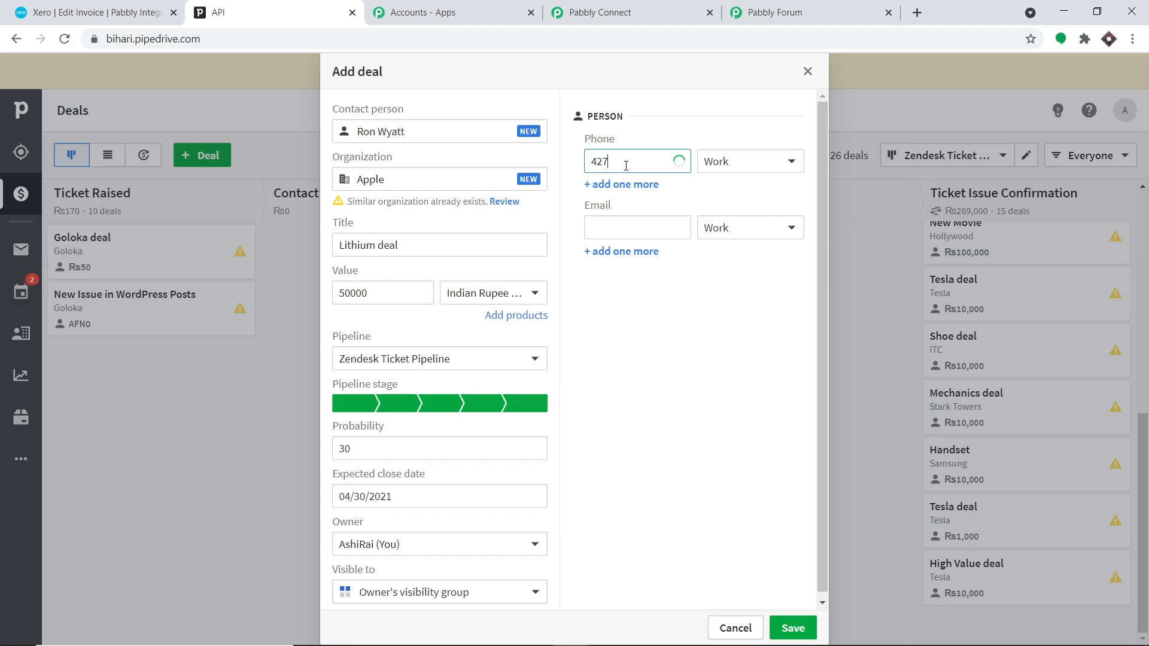
pyautogui.click(647, 228)
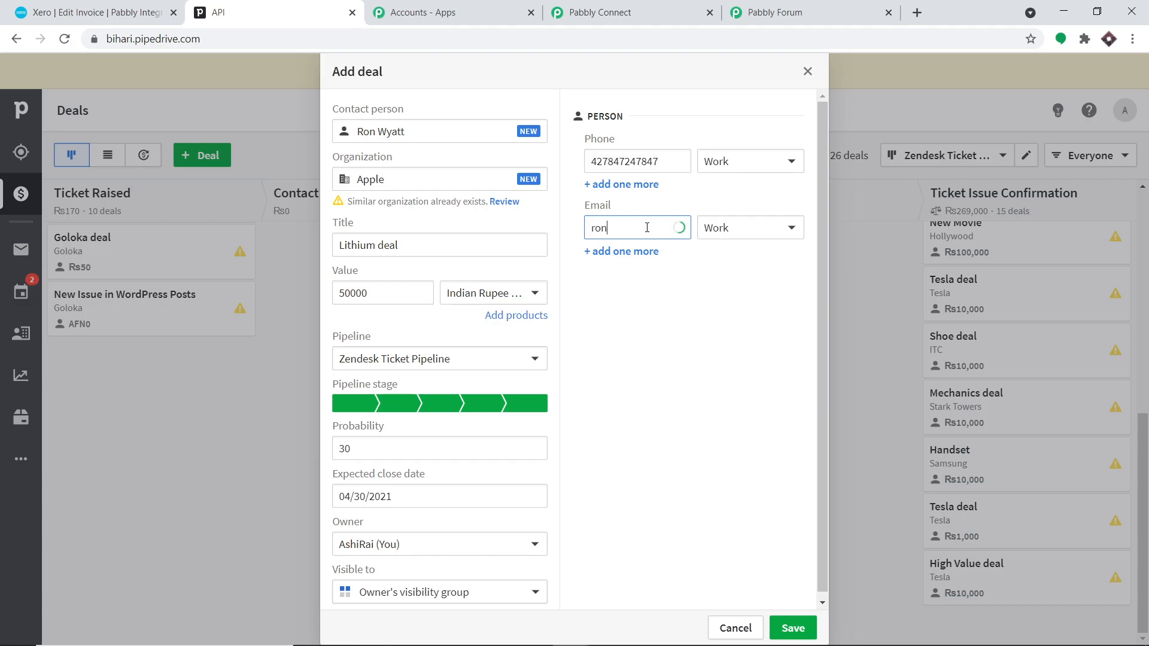
pyautogui.click(792, 633)
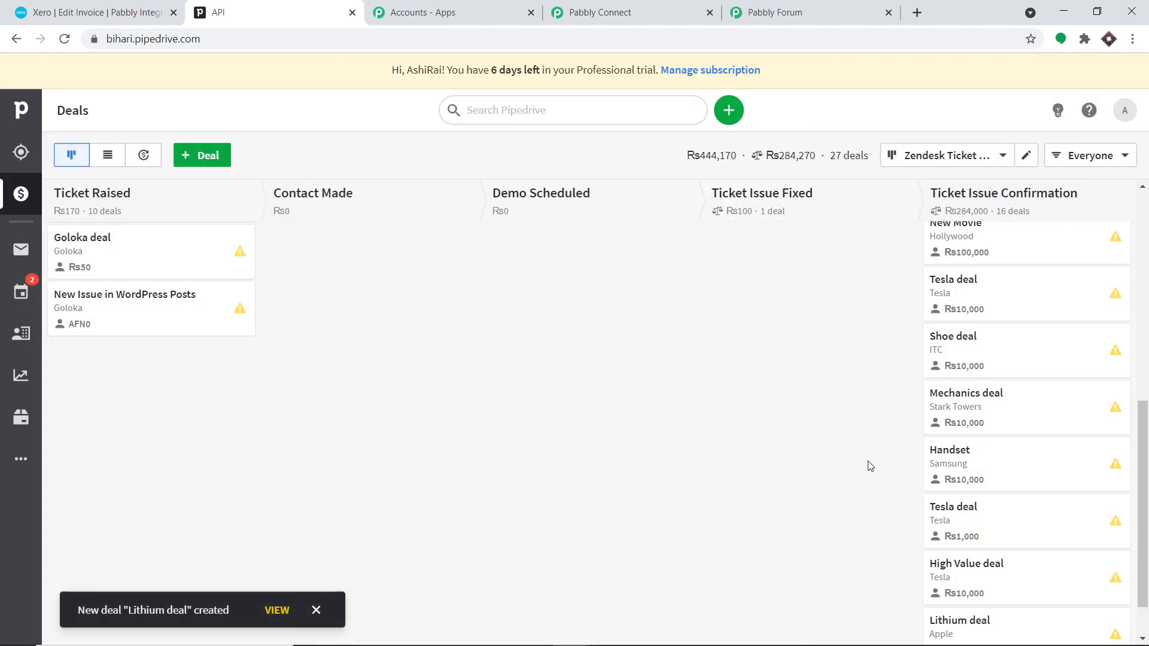
# - Find the Rs50,000 Lithium deal card in Ticket Issue Confirmation, then return to Pabbly Connect
pyautogui.scroll(-1, 984, 535)
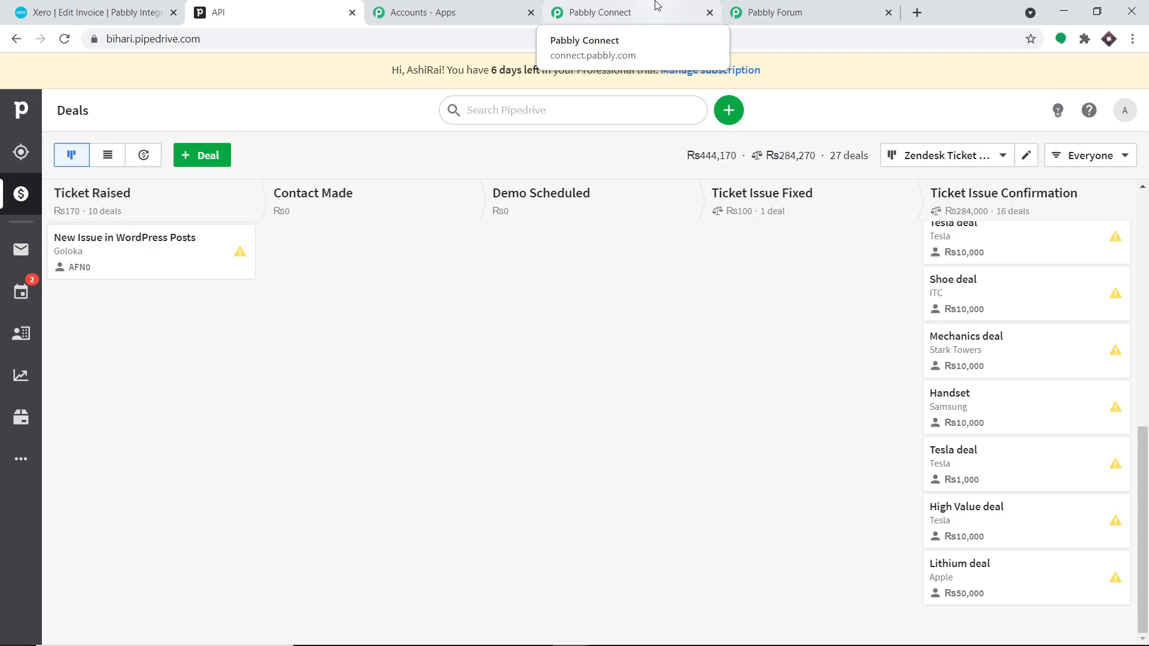
pyautogui.click(657, 6)
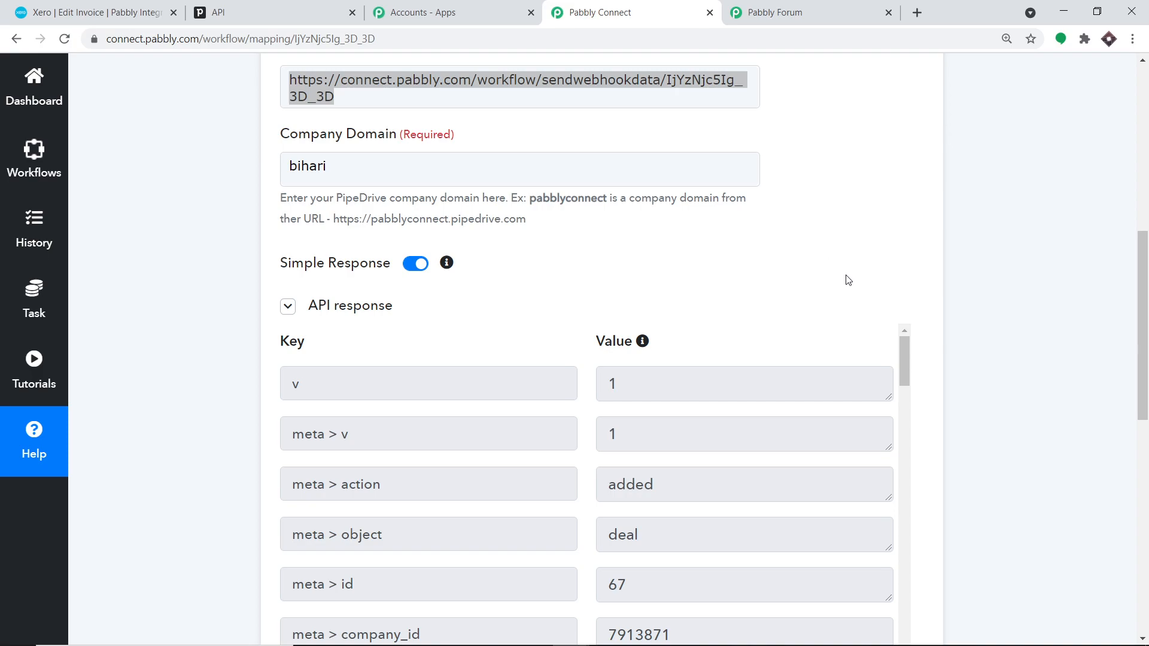
pyautogui.scroll(-6, 816, 241)
pyautogui.scroll(-3, 736, 236)
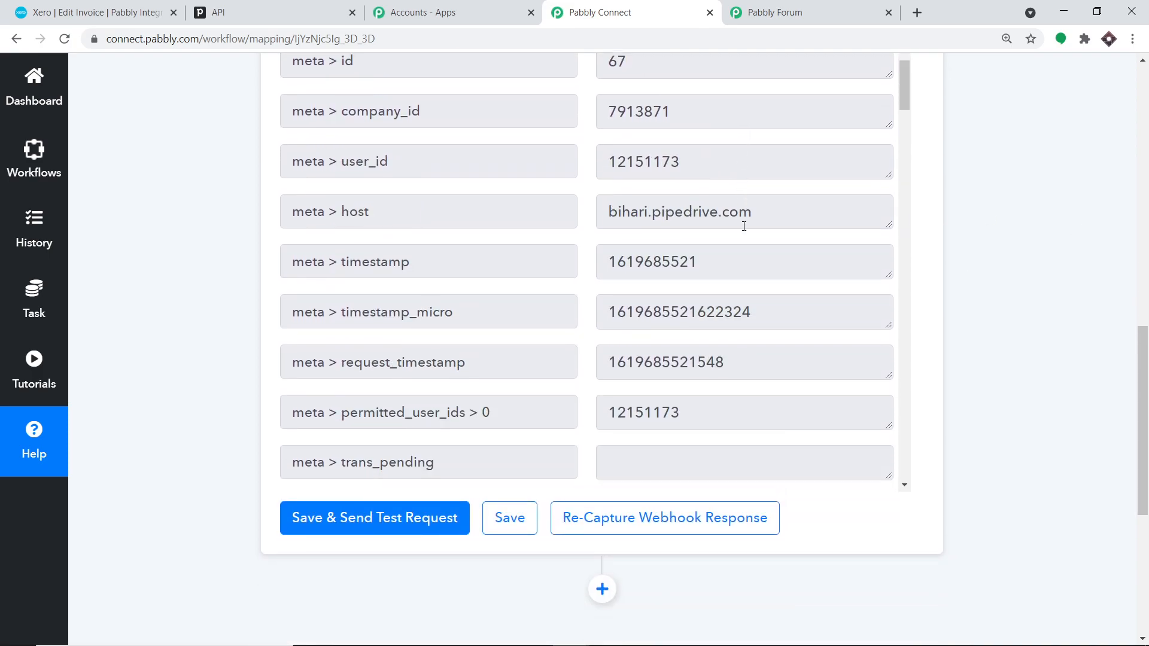
pyautogui.scroll(-5, 770, 212)
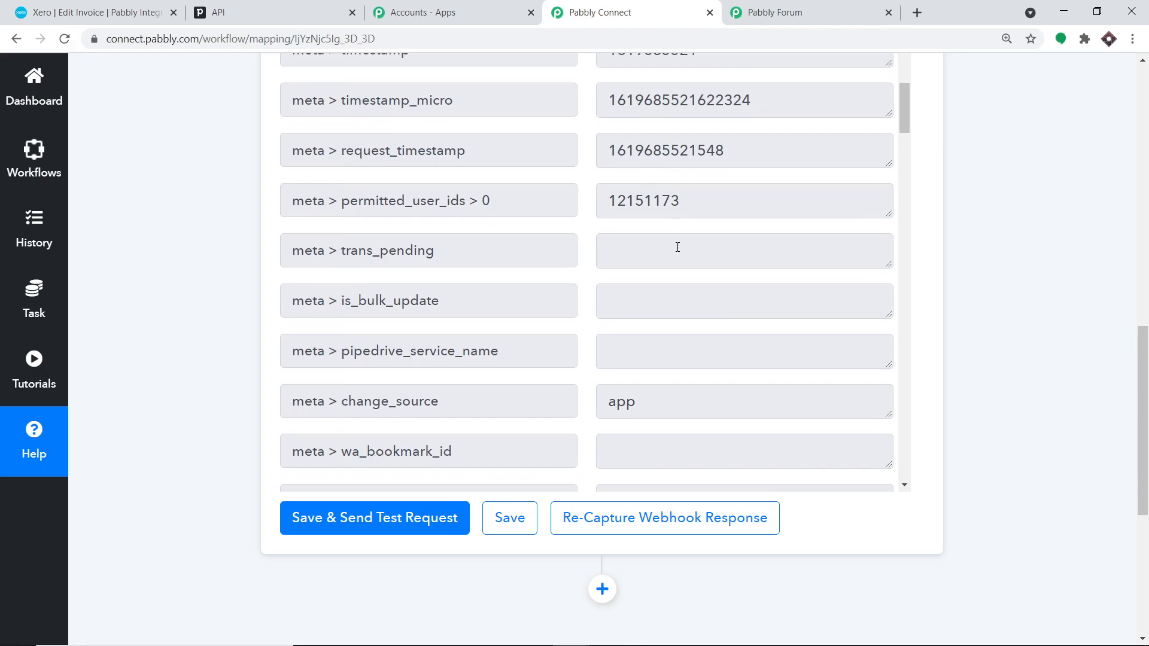
pyautogui.scroll(-9, 679, 248)
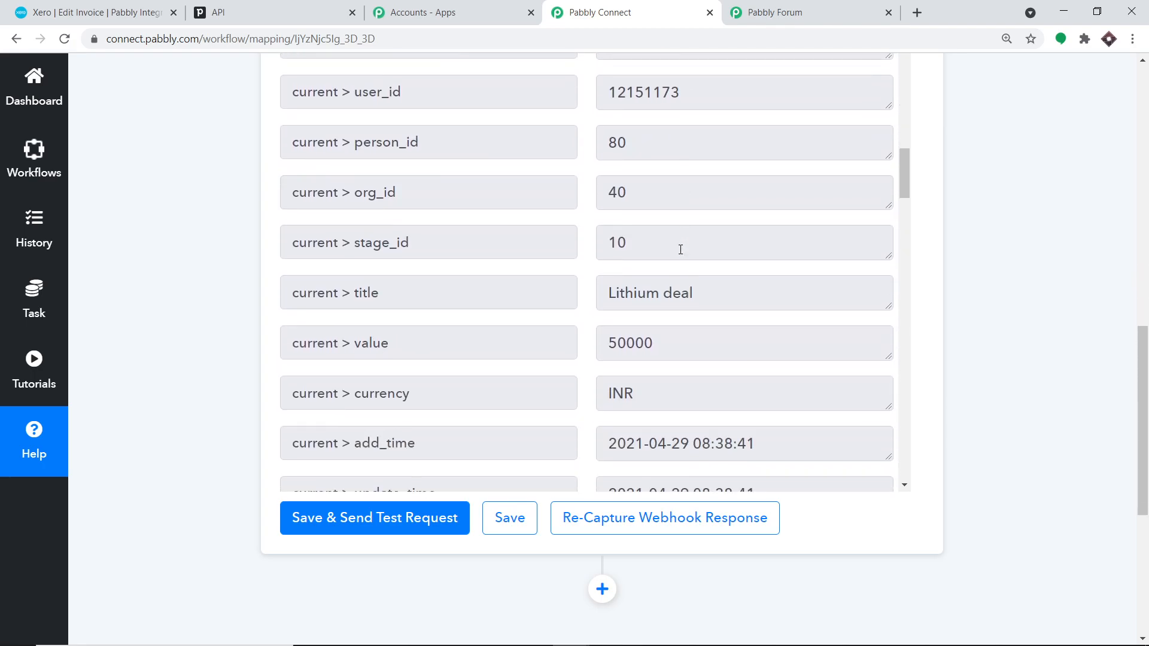
pyautogui.scroll(-3, 782, 226)
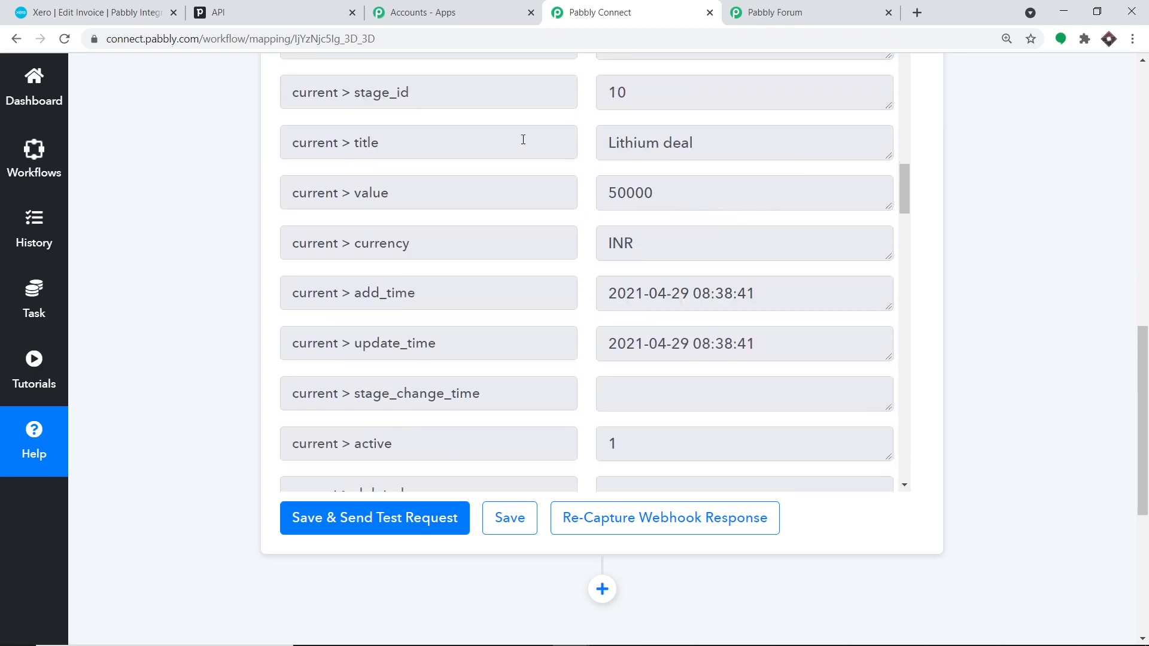
pyautogui.scroll(-2, 722, 167)
pyautogui.scroll(-2, 711, 153)
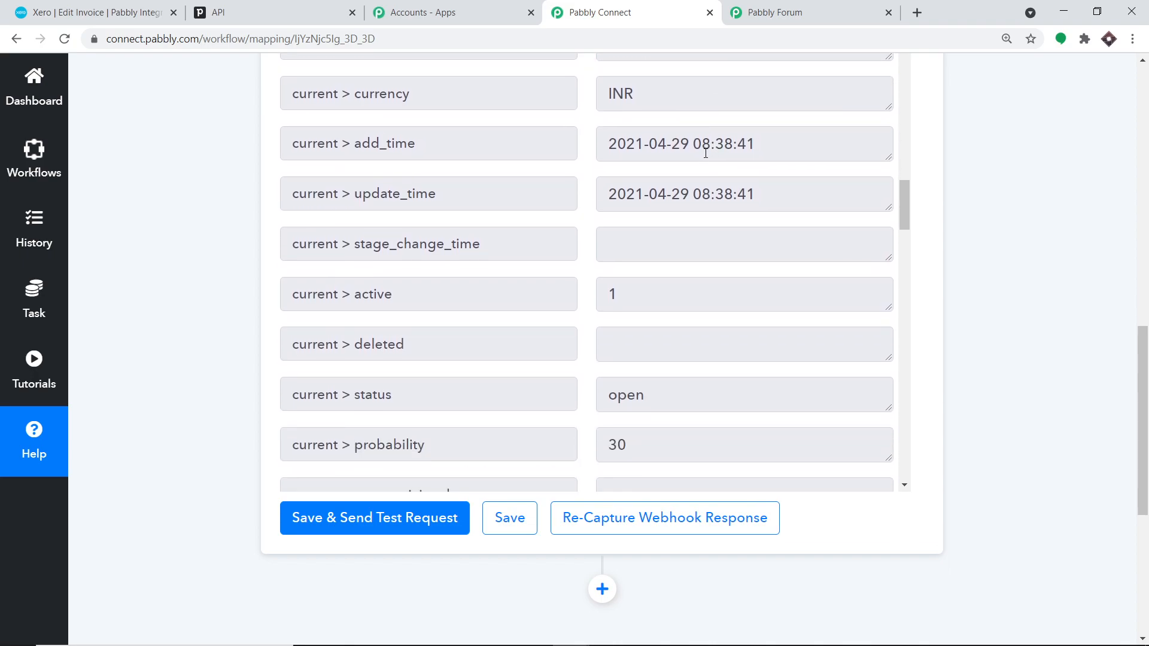
pyautogui.moveTo(755, 147); pyautogui.dragTo(604, 136)
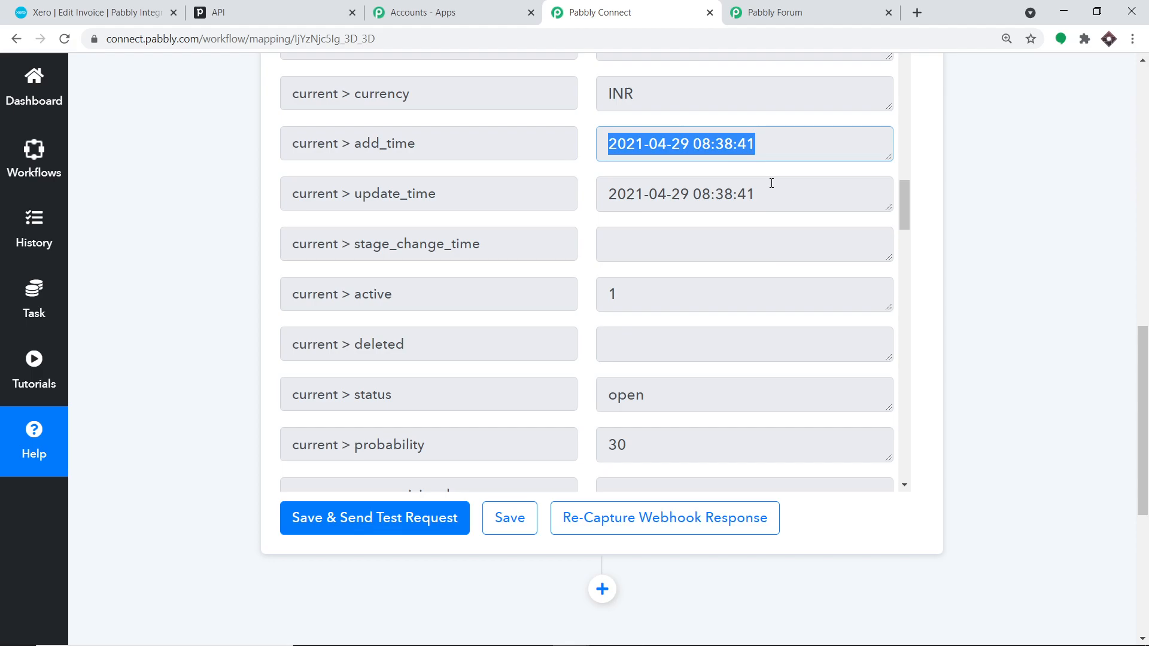
pyautogui.scroll(-9, 772, 183)
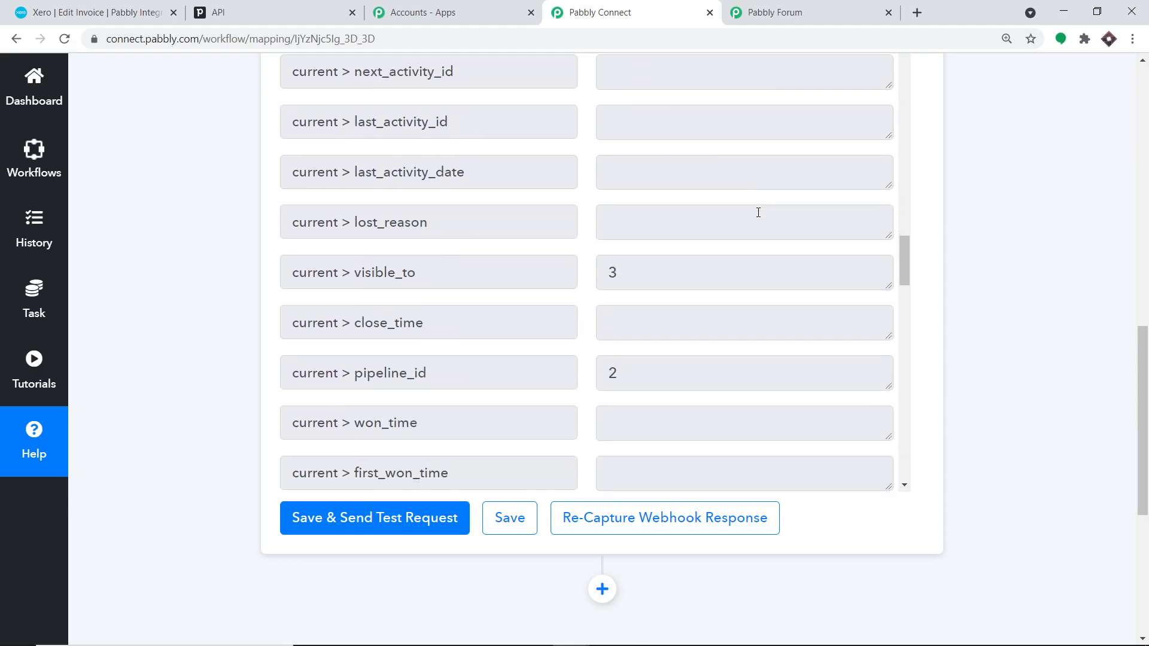
pyautogui.scroll(-13, 758, 213)
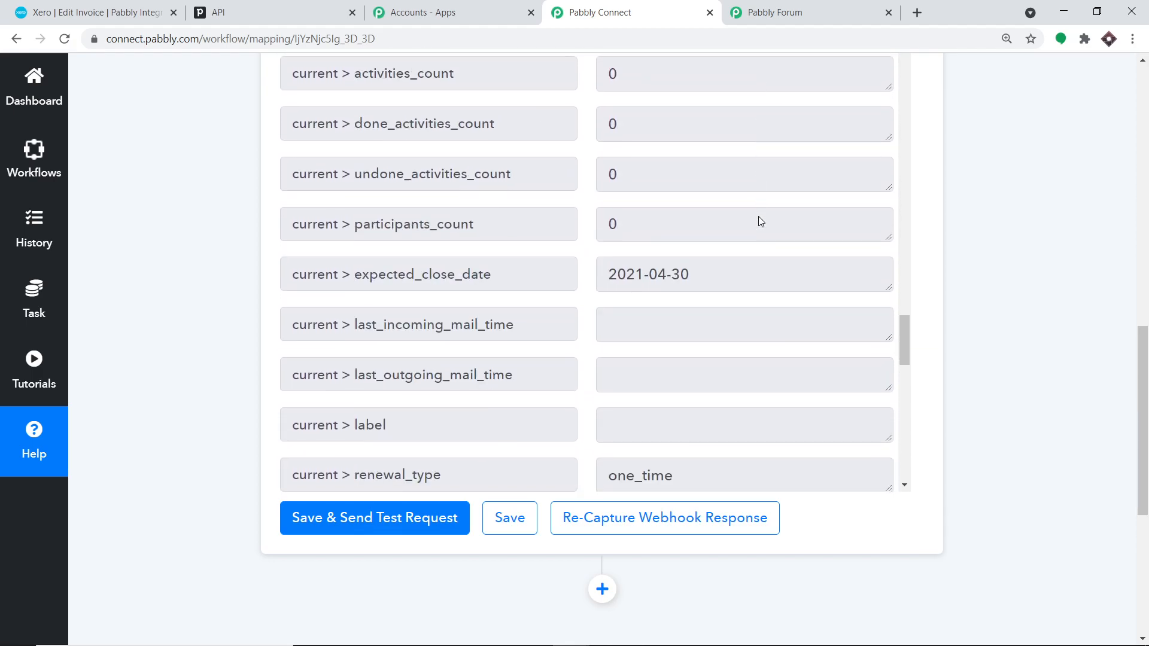
pyautogui.scroll(-7, 758, 220)
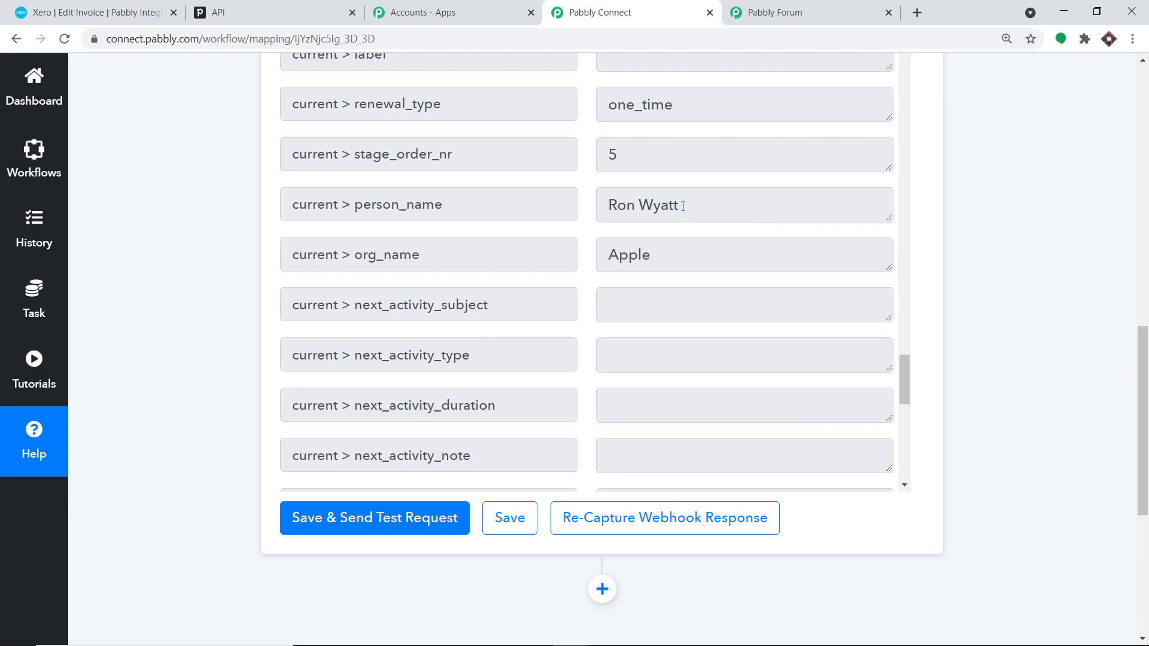
pyautogui.moveTo(683, 206); pyautogui.dragTo(587, 199)
pyautogui.moveTo(675, 261); pyautogui.dragTo(566, 256)
pyautogui.scroll(-9, 700, 251)
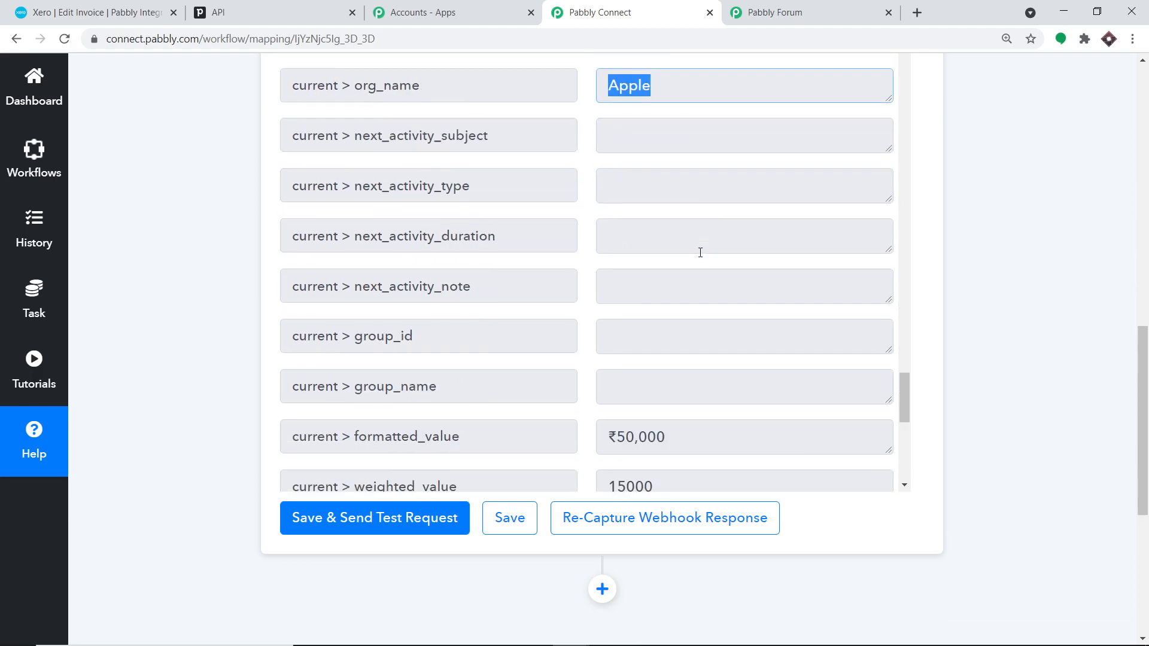
pyautogui.moveTo(673, 216); pyautogui.dragTo(587, 214)
pyautogui.moveTo(661, 162); pyautogui.dragTo(602, 153)
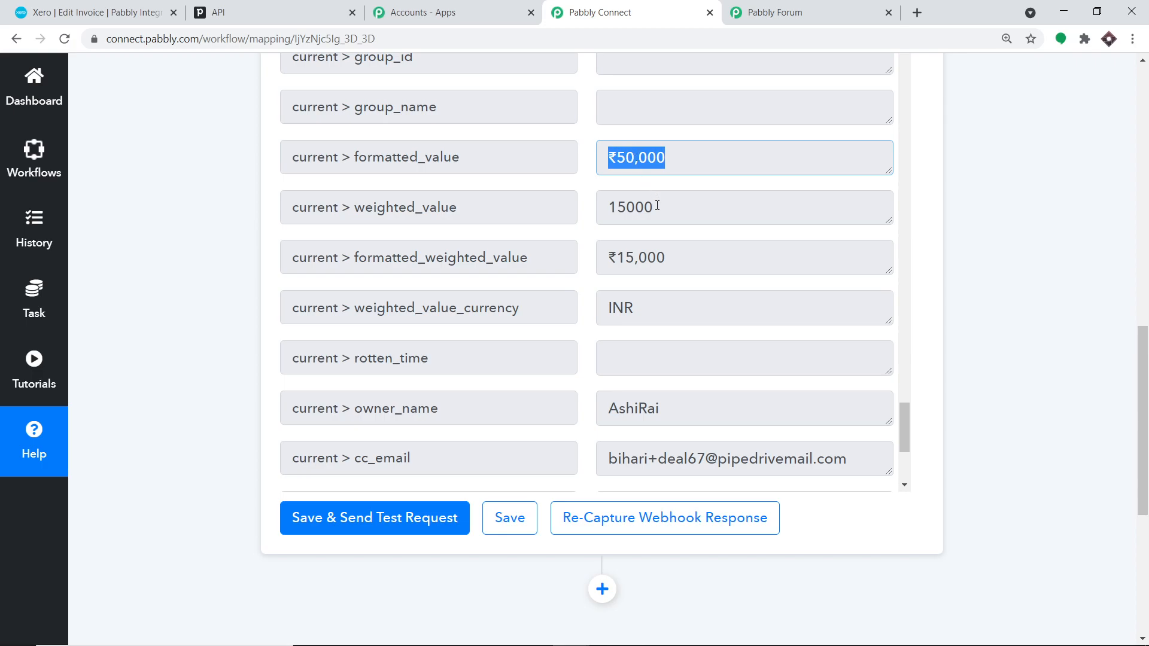
pyautogui.moveTo(656, 206); pyautogui.dragTo(568, 216)
pyautogui.moveTo(604, 150); pyautogui.dragTo(681, 163)
pyautogui.scroll(-4, 668, 198)
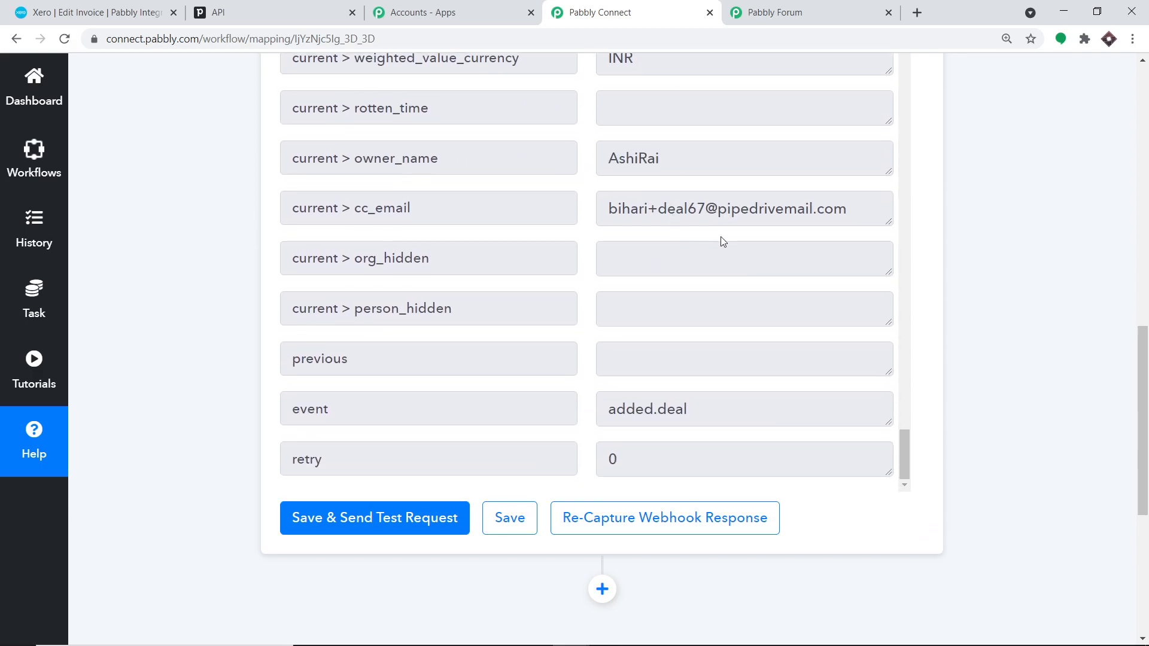
pyautogui.scroll(15, 757, 245)
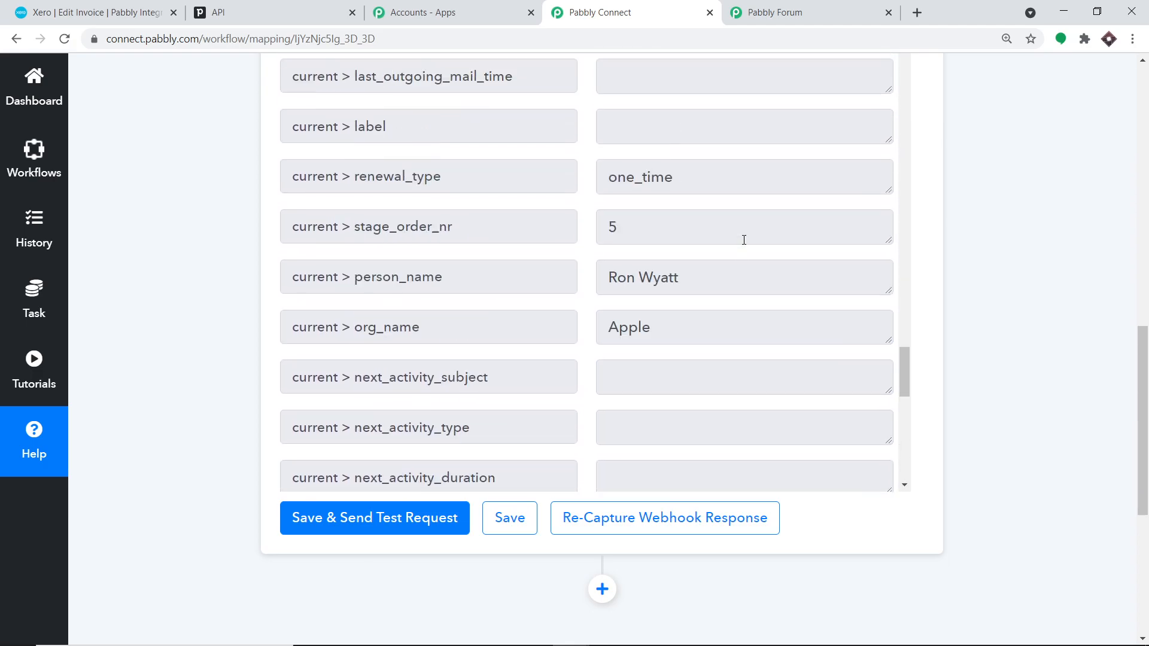
pyautogui.scroll(16, 743, 240)
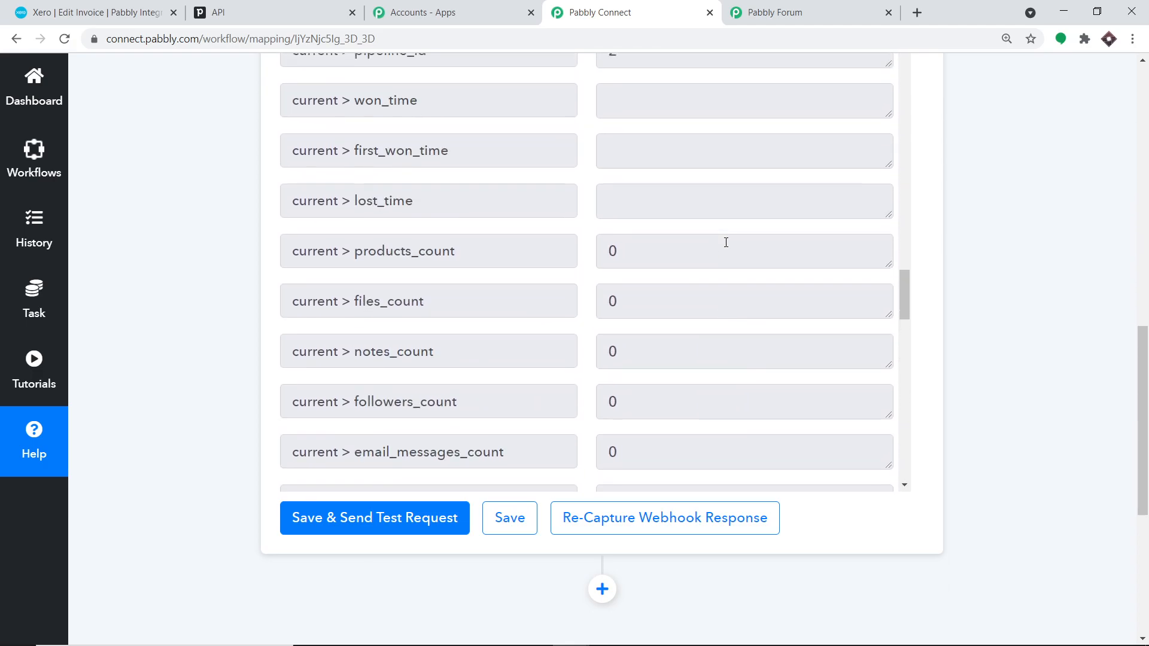
pyautogui.scroll(17, 726, 242)
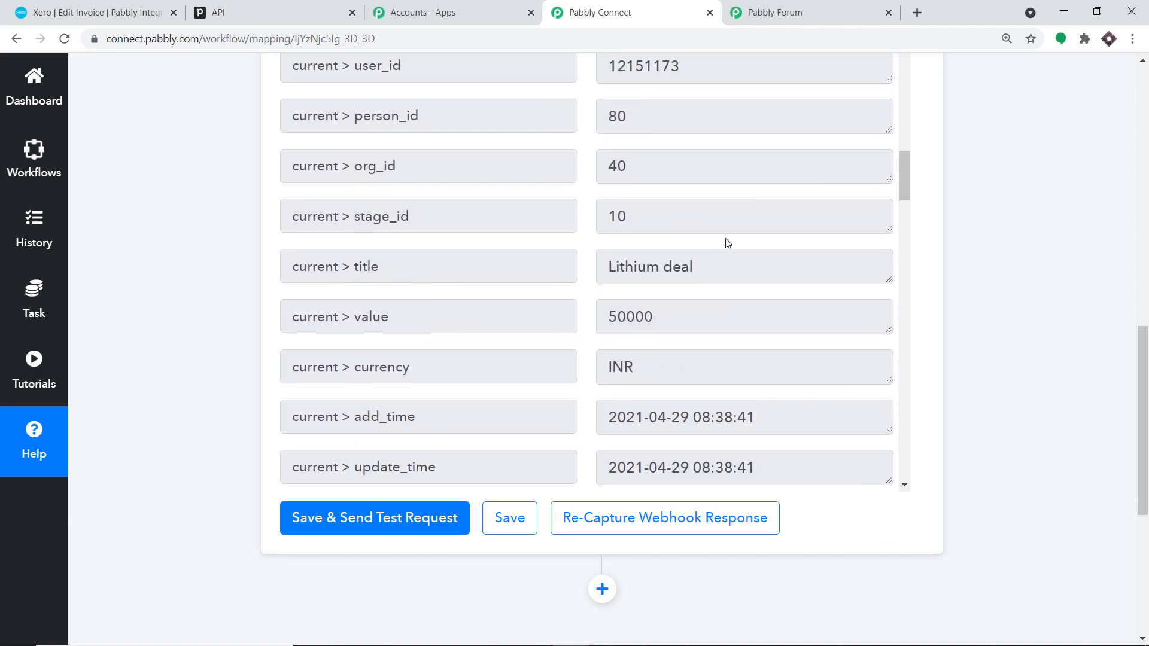
pyautogui.scroll(2, 725, 240)
pyautogui.scroll(-3, 721, 243)
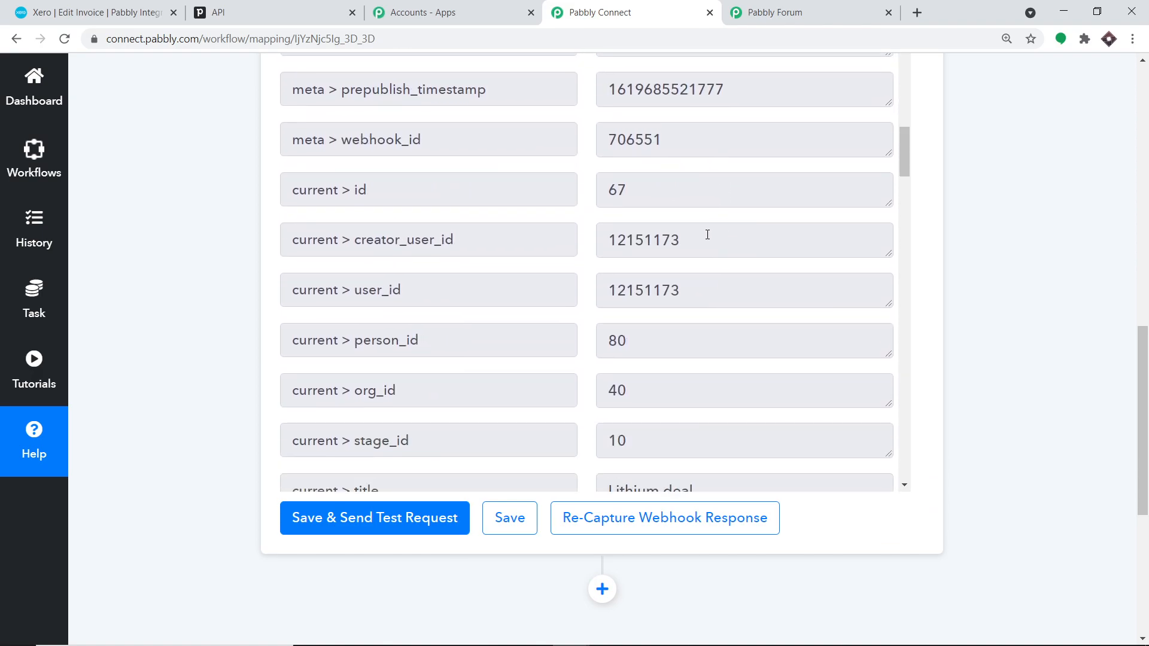
pyautogui.scroll(3, 705, 236)
pyautogui.scroll(1, 696, 227)
pyautogui.scroll(-3, 693, 228)
pyautogui.scroll(9, 694, 227)
pyautogui.scroll(-12, 694, 227)
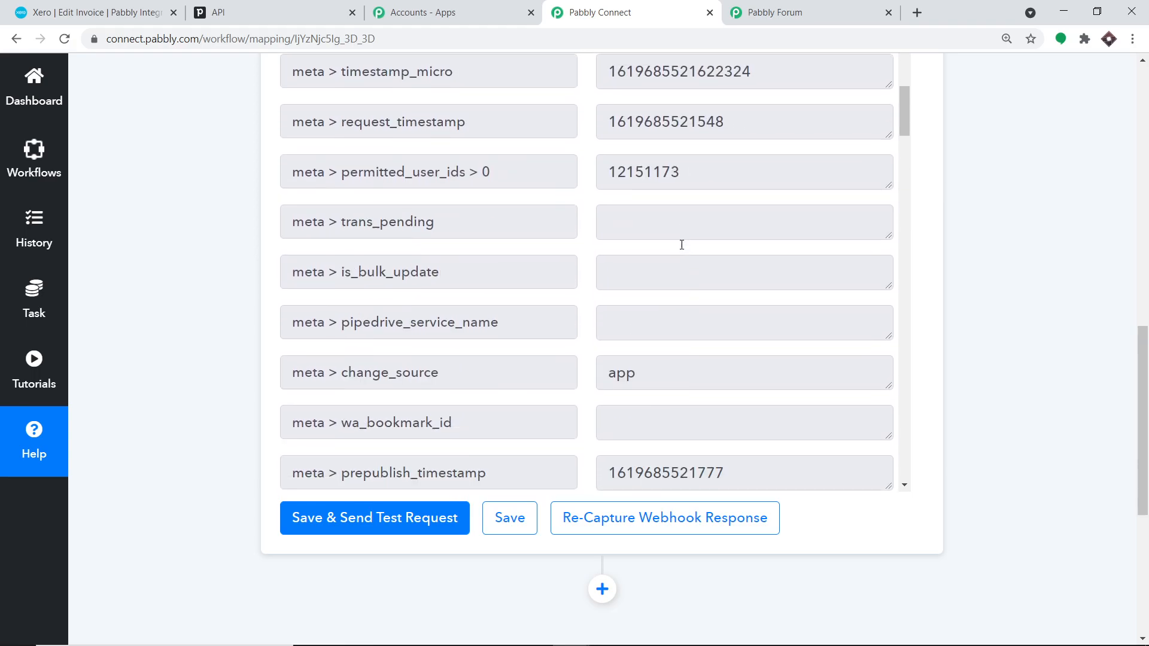
pyautogui.scroll(-11, 680, 245)
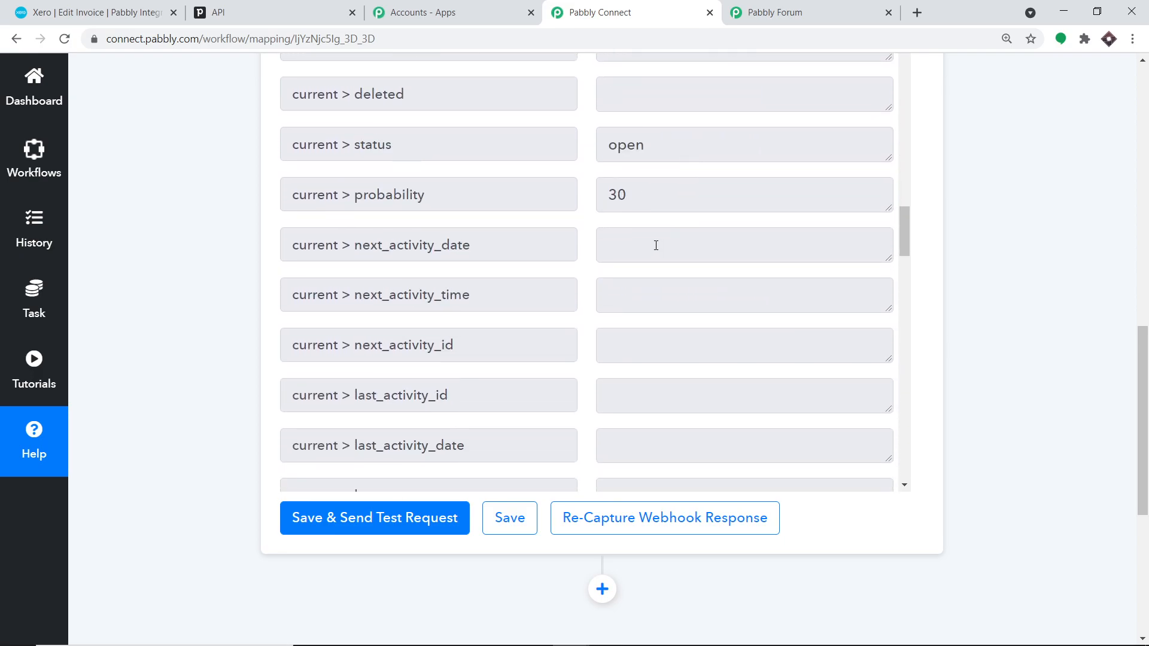
pyautogui.scroll(9, 656, 245)
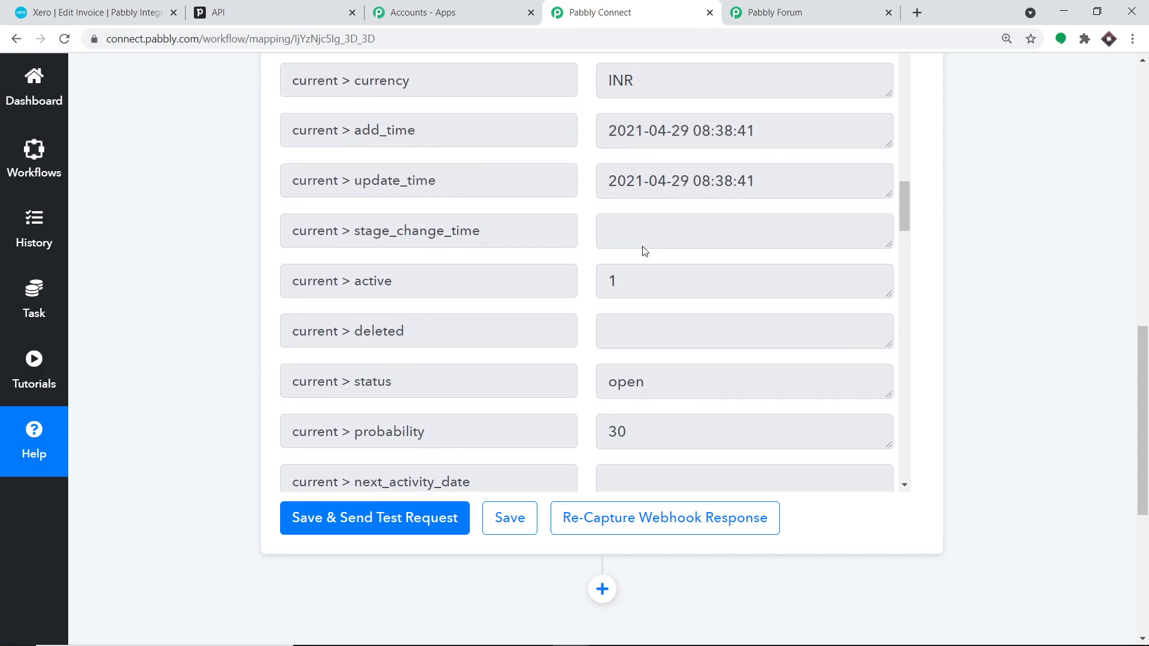
pyautogui.scroll(6, 642, 248)
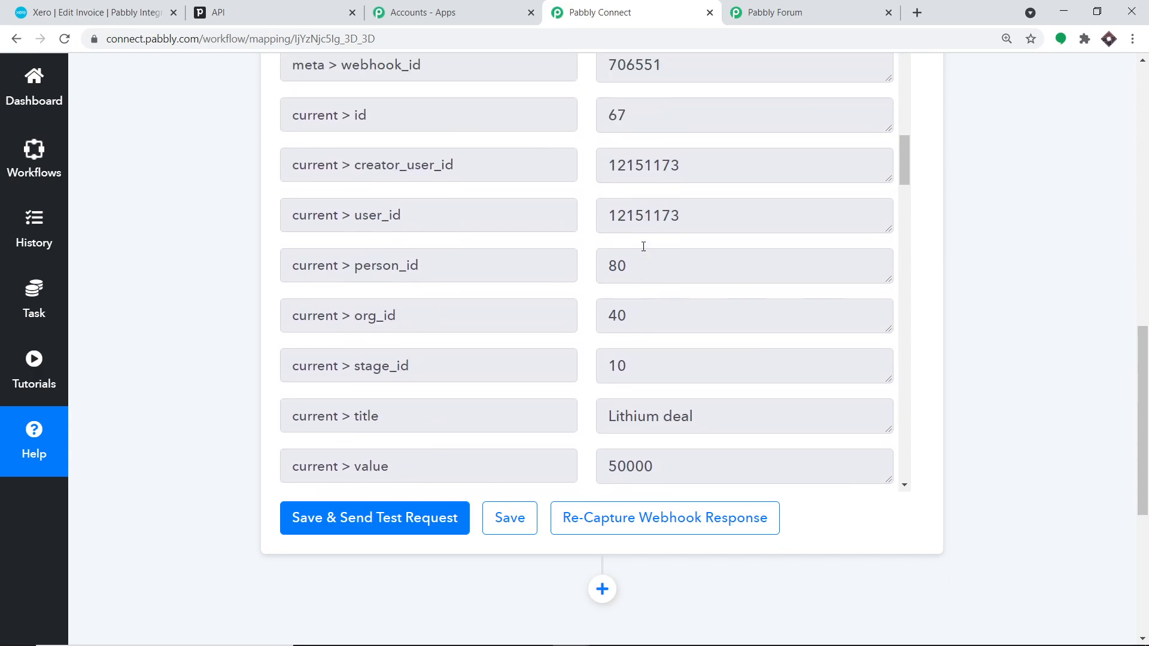
pyautogui.scroll(2, 643, 246)
pyautogui.scroll(-3, 641, 246)
pyautogui.doubleClick(606, 266)
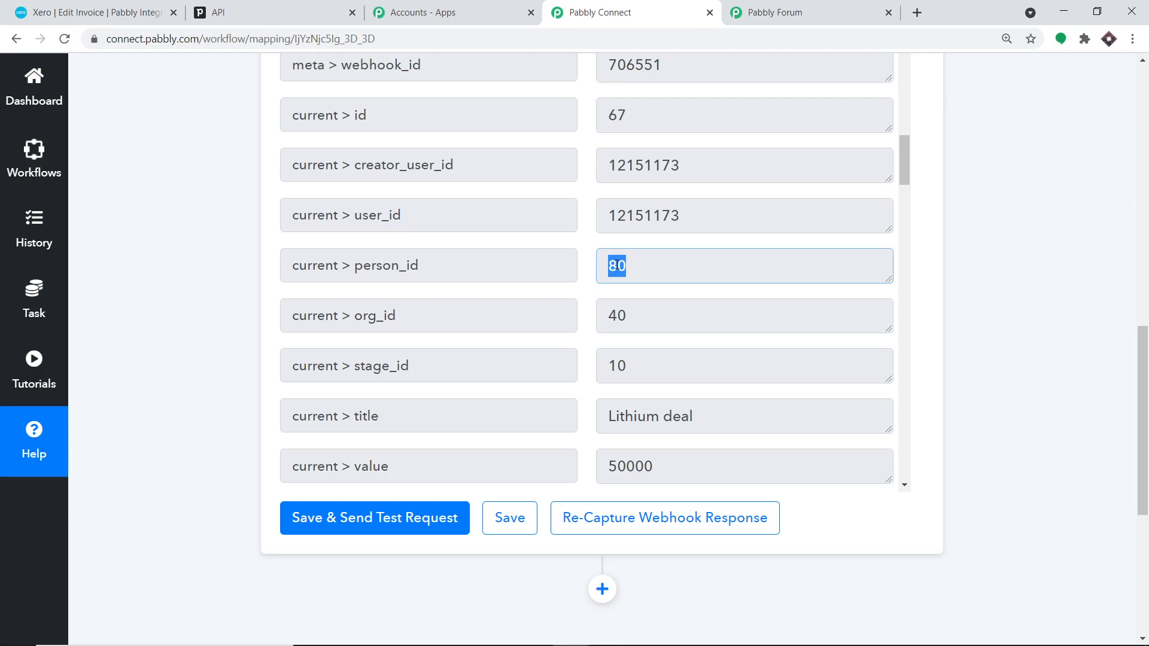
pyautogui.scroll(-6, 1122, 311)
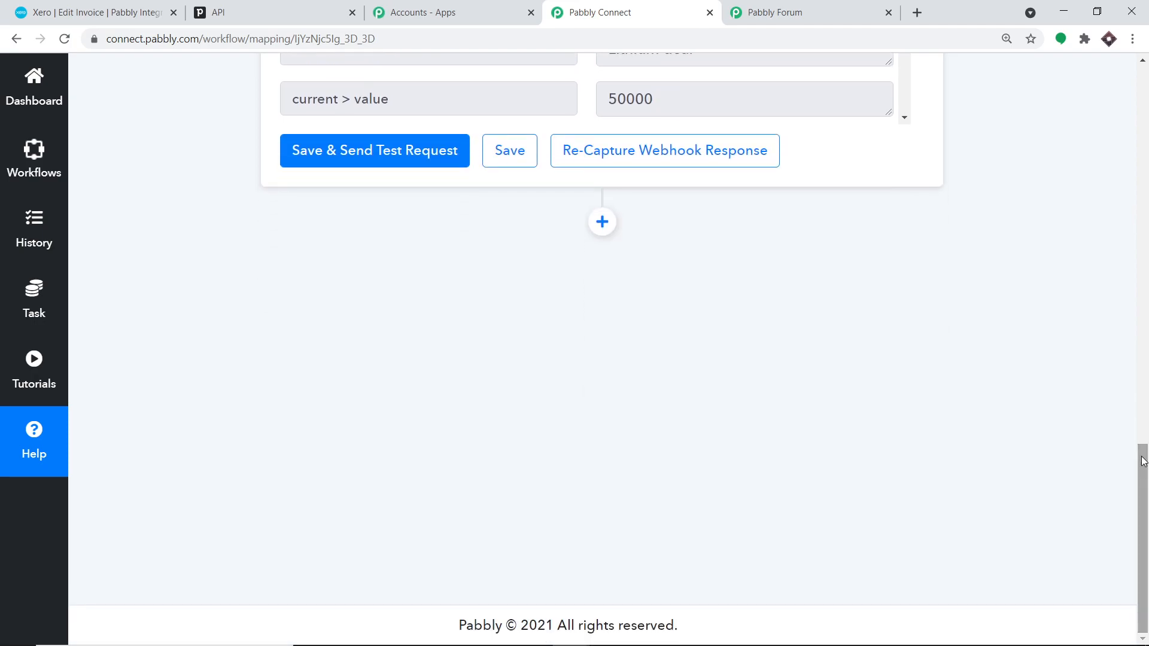
# - Add an action step using PipeDrive (searched 'piped') with the Find Person by Id event
pyautogui.click(603, 223)
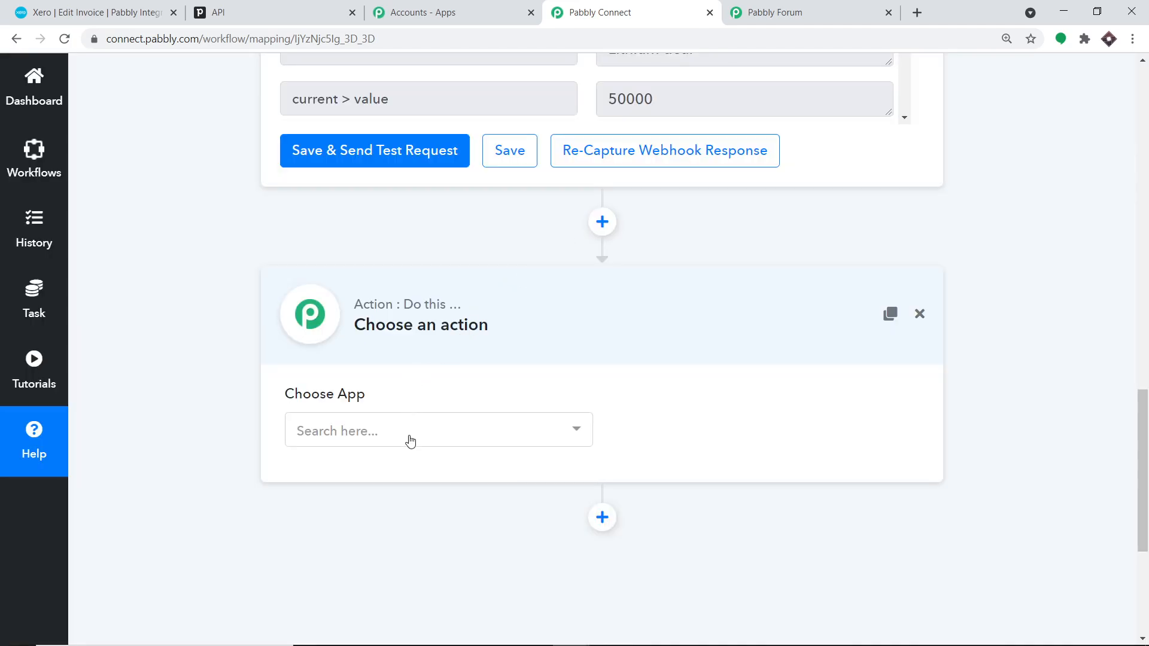
pyautogui.click(411, 440)
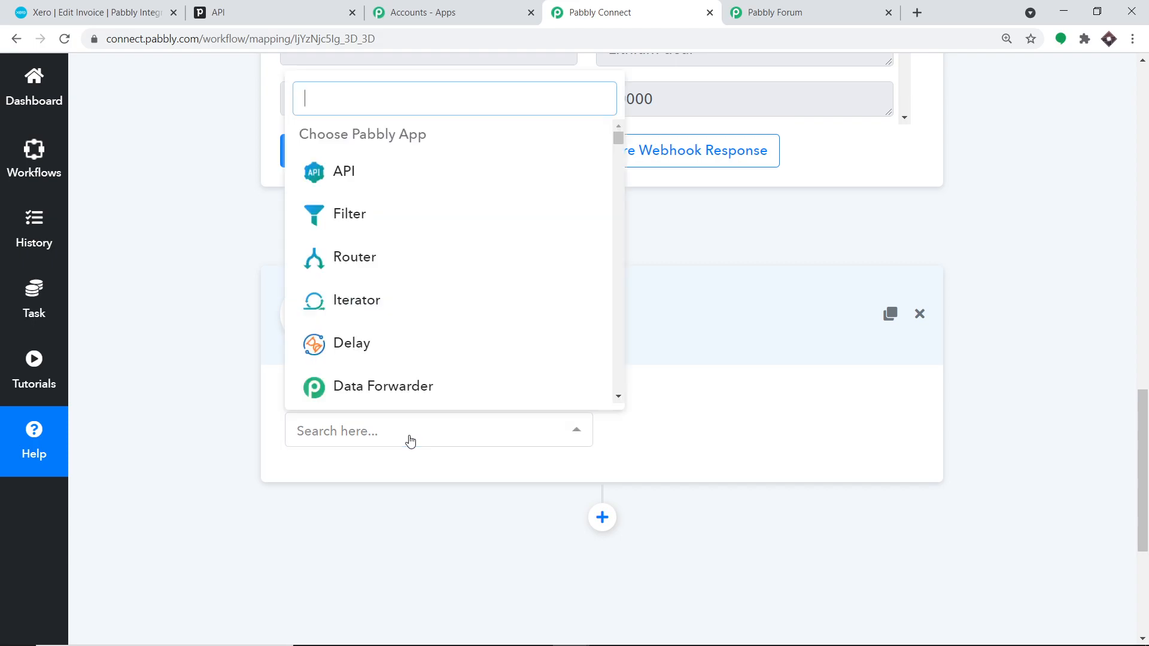
pyautogui.write('piped')
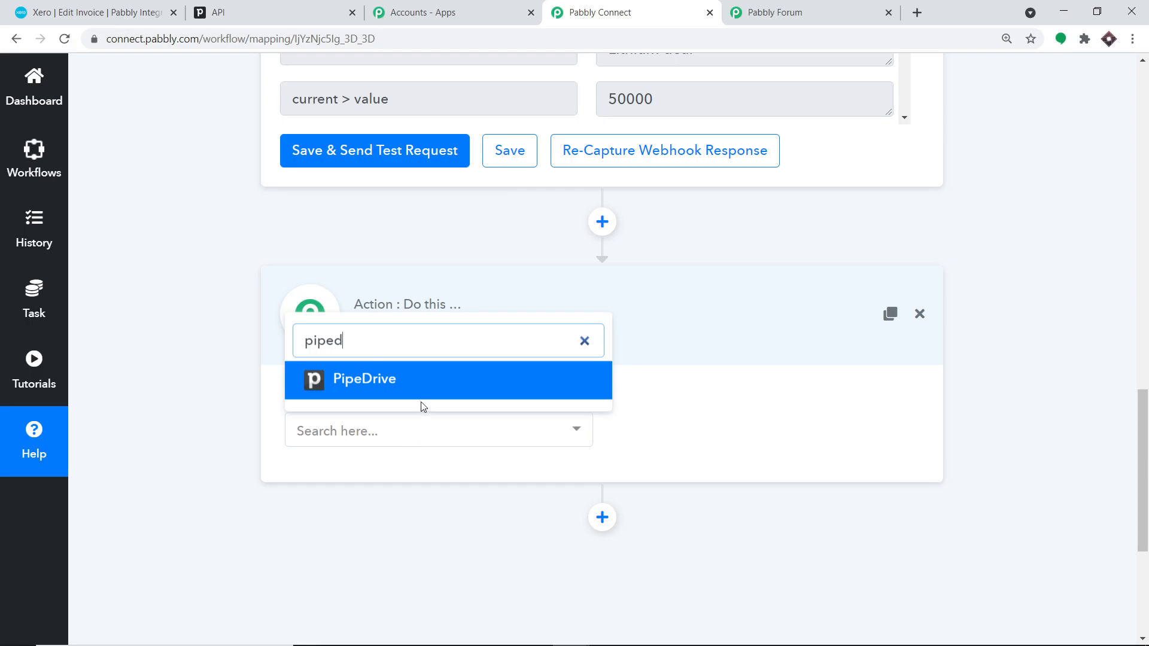
pyautogui.click(427, 384)
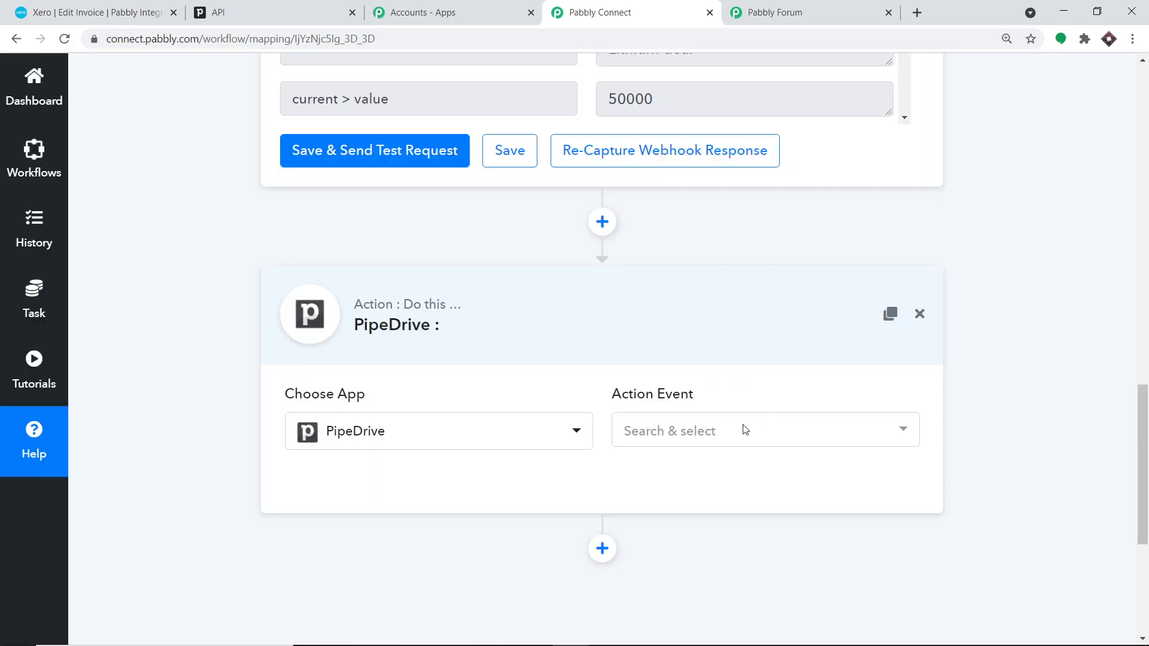
pyautogui.click(715, 431)
pyautogui.scroll(-15, 802, 239)
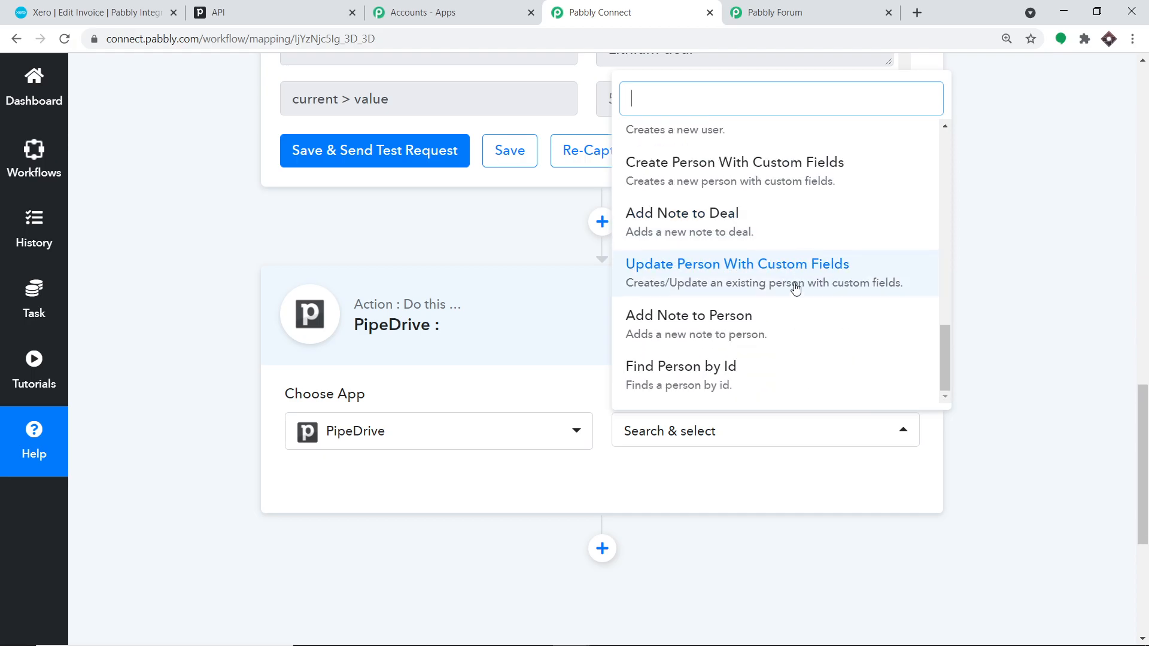
pyautogui.click(734, 372)
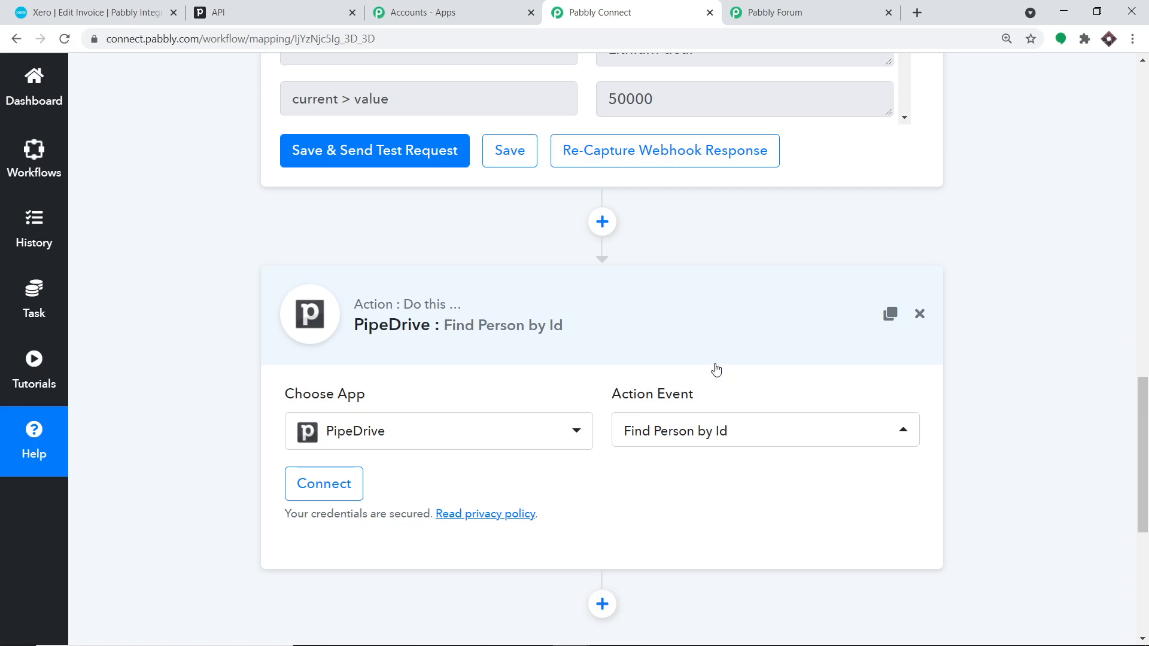
pyautogui.click(334, 482)
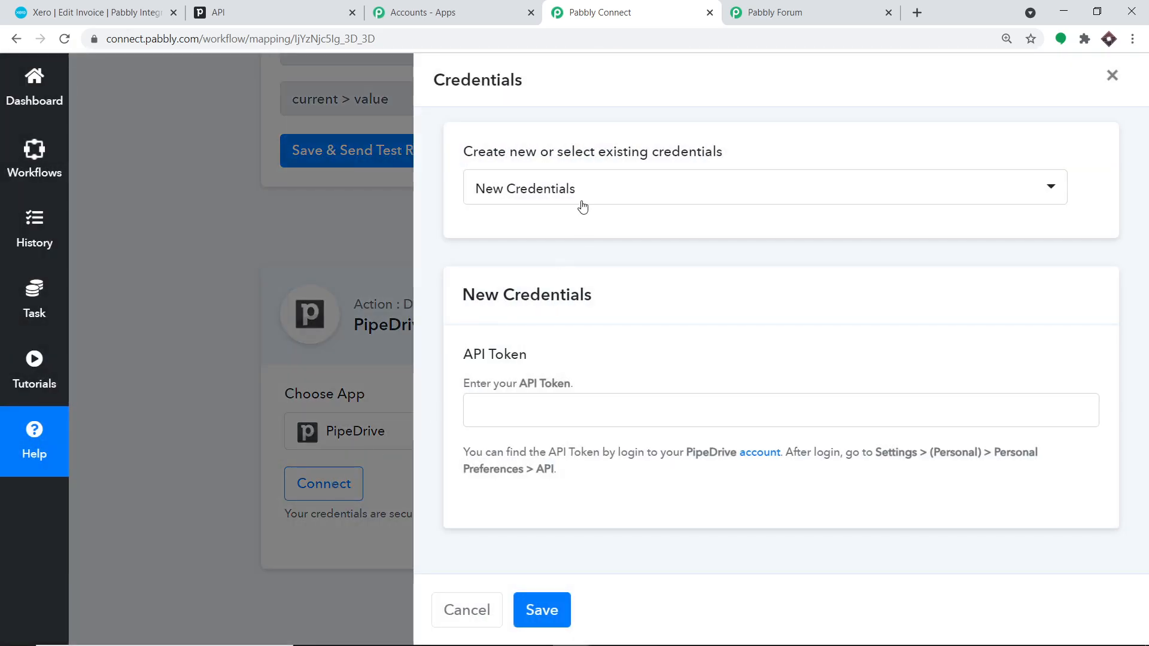
# - Connect the step with the most recent saved PipeDrive credential (#34) and save
pyautogui.click(579, 193)
pyautogui.scroll(-5, 660, 319)
pyautogui.scroll(-10, 660, 319)
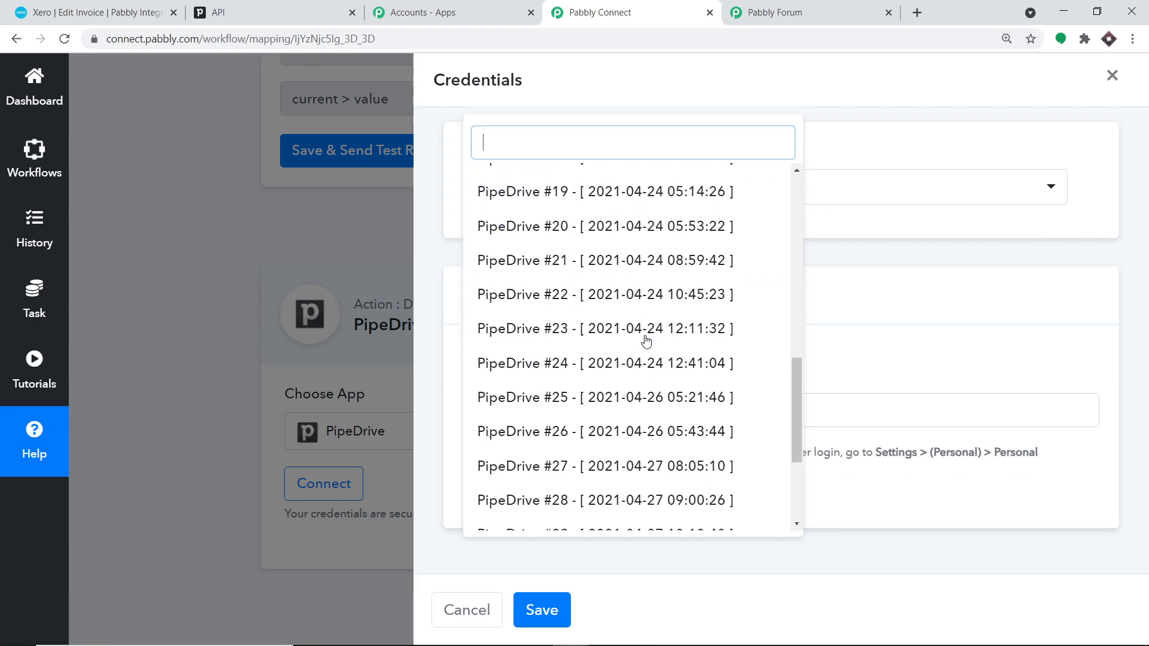
pyautogui.click(559, 512)
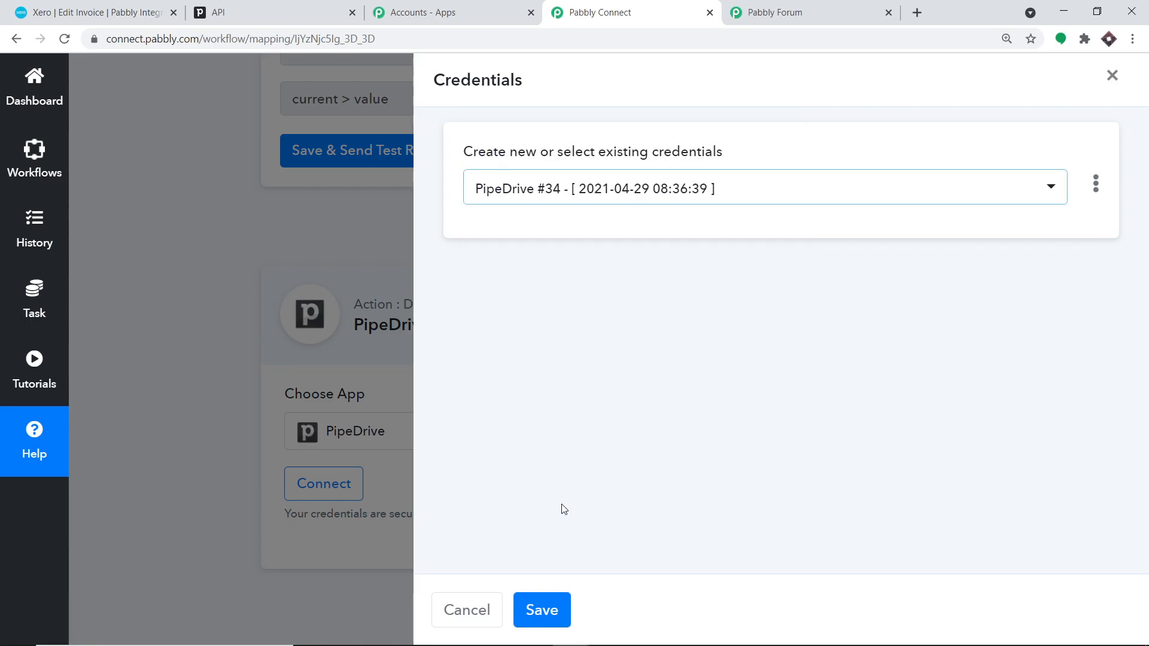
pyautogui.click(548, 615)
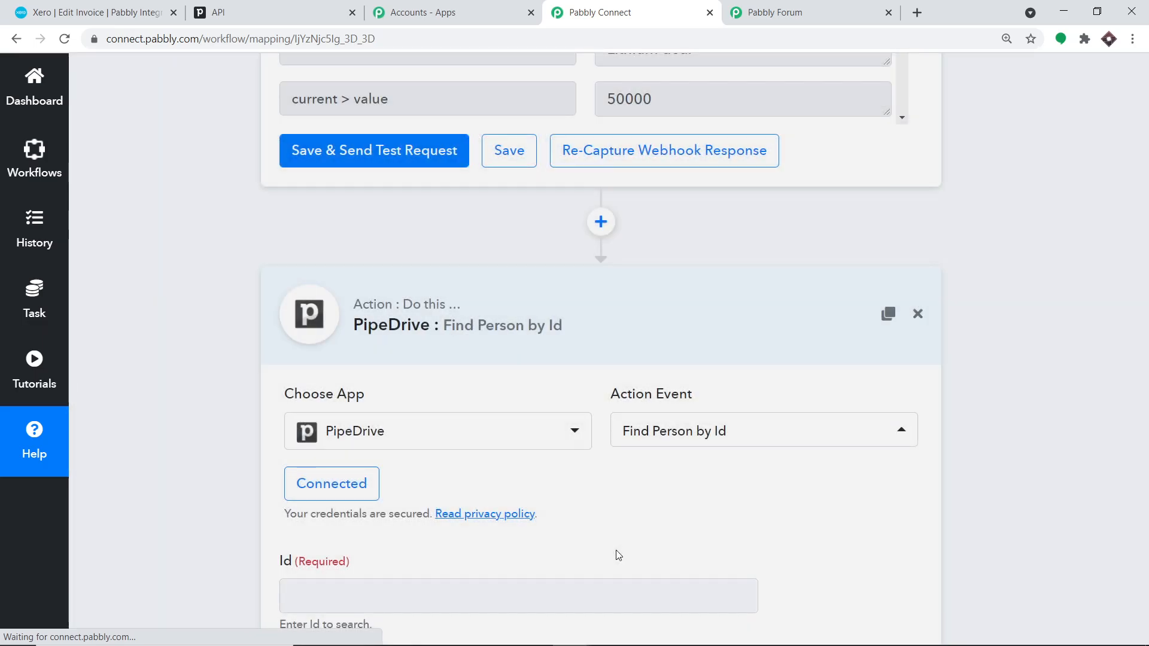
# - Scroll back up to the Find Person by Id step's Id field
pyautogui.scroll(-3, 618, 555)
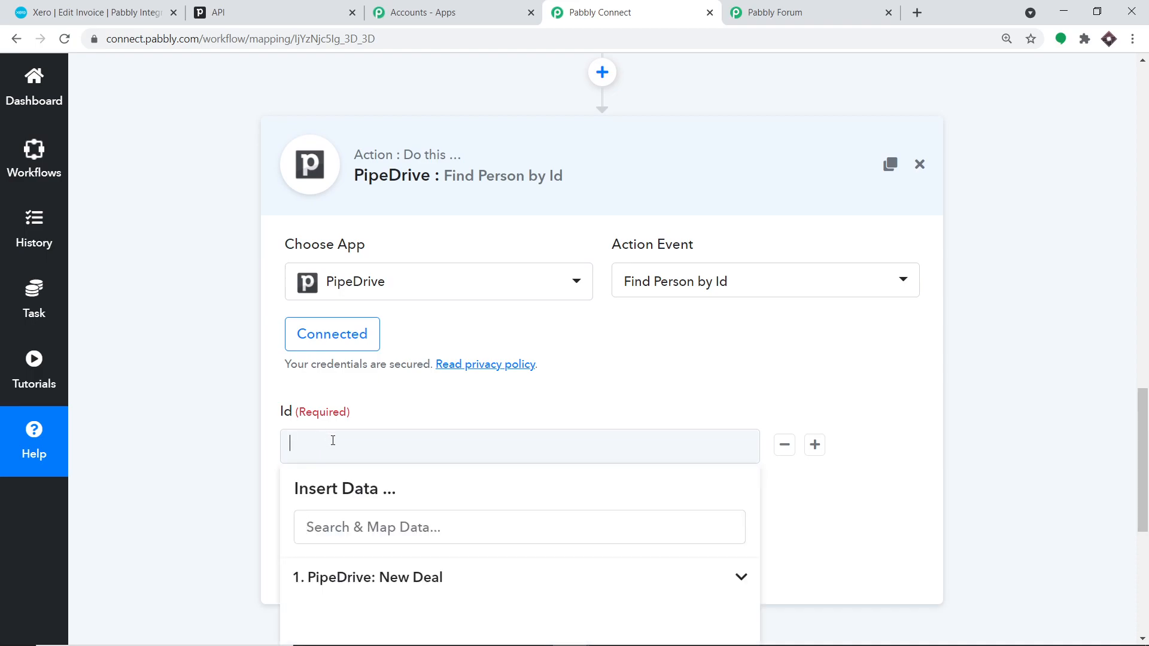
pyautogui.scroll(-2, 1017, 458)
pyautogui.click(872, 399)
pyautogui.scroll(5, 917, 396)
pyautogui.scroll(6, 918, 396)
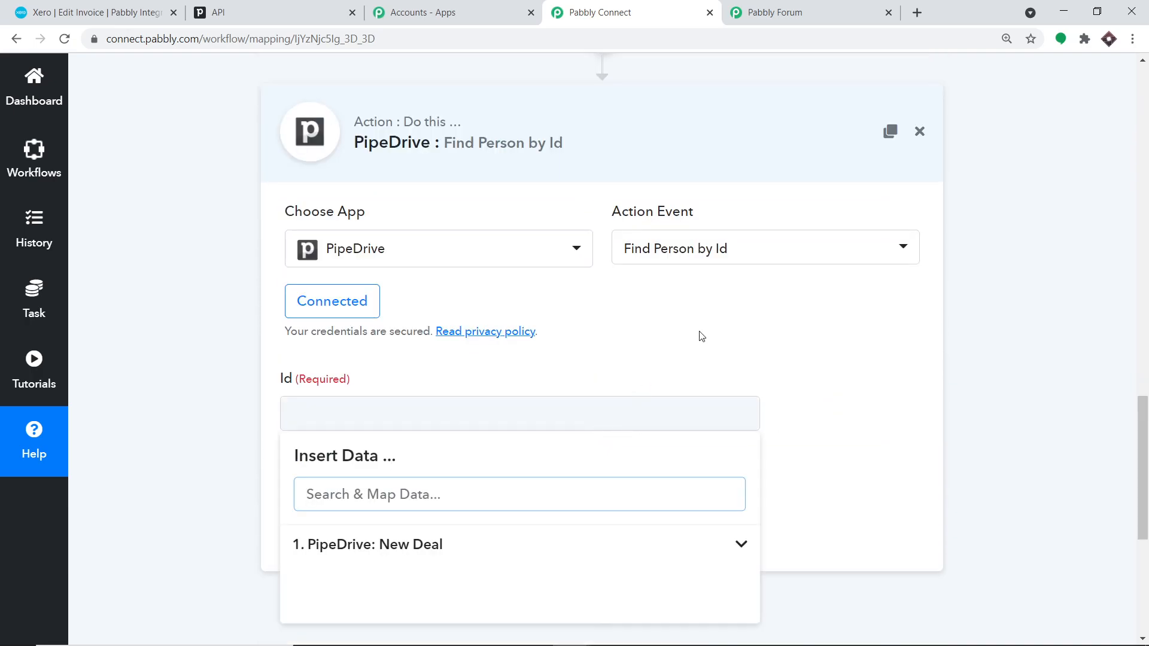
pyautogui.scroll(4, 739, 348)
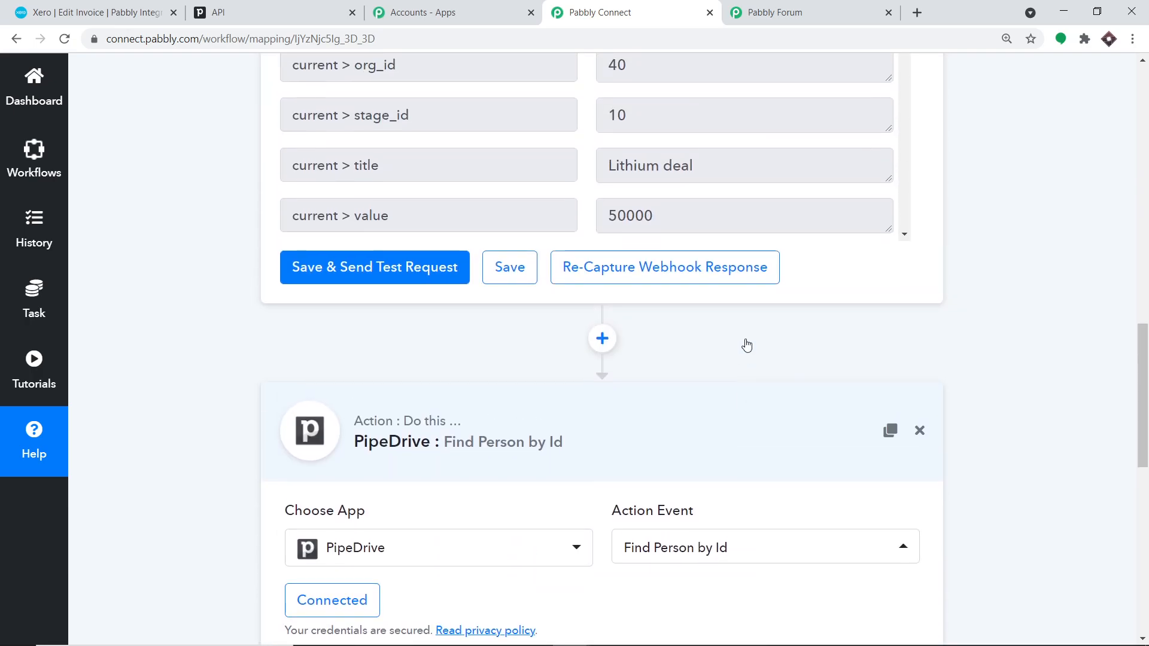
pyautogui.click(1023, 338)
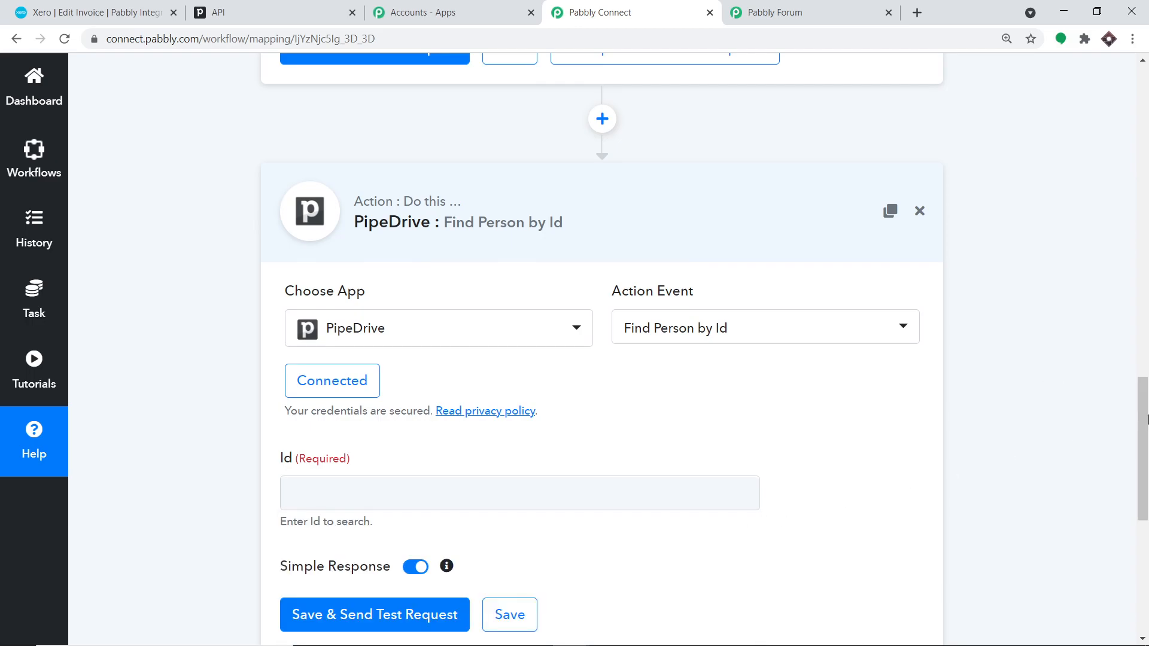
pyautogui.moveTo(1144, 403); pyautogui.dragTo(1146, 272)
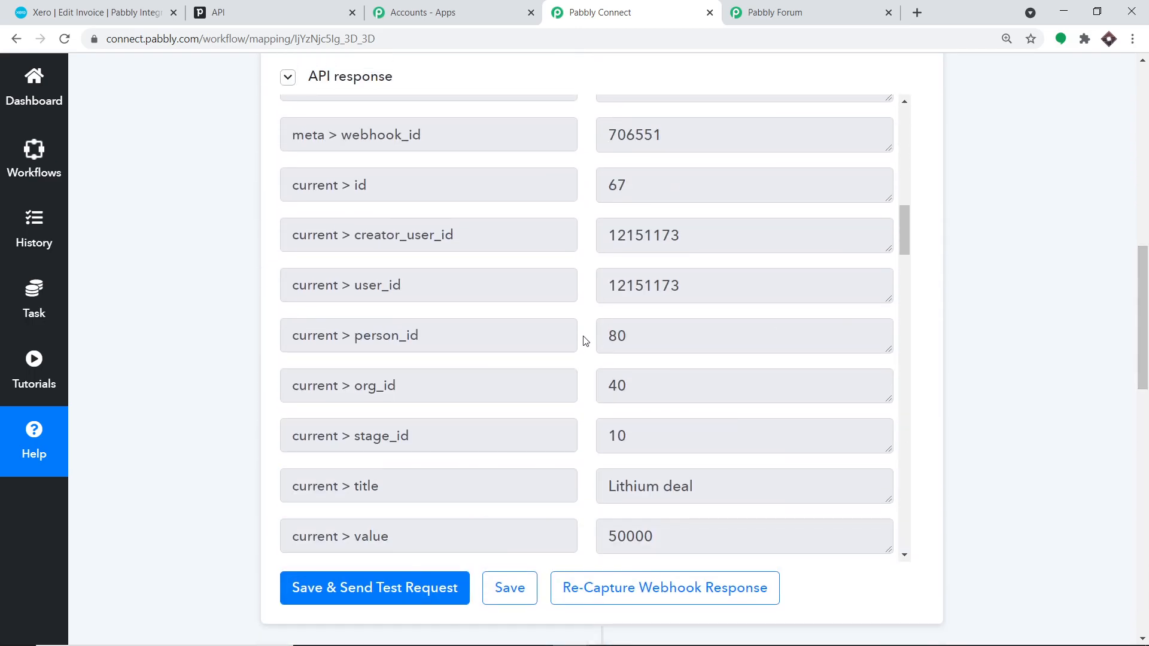
pyautogui.moveTo(639, 327); pyautogui.dragTo(584, 334)
pyautogui.moveTo(1144, 308); pyautogui.dragTo(1146, 484)
# - Map the New Deal trigger's current > person_id (80) into the Id field
pyautogui.click(472, 308)
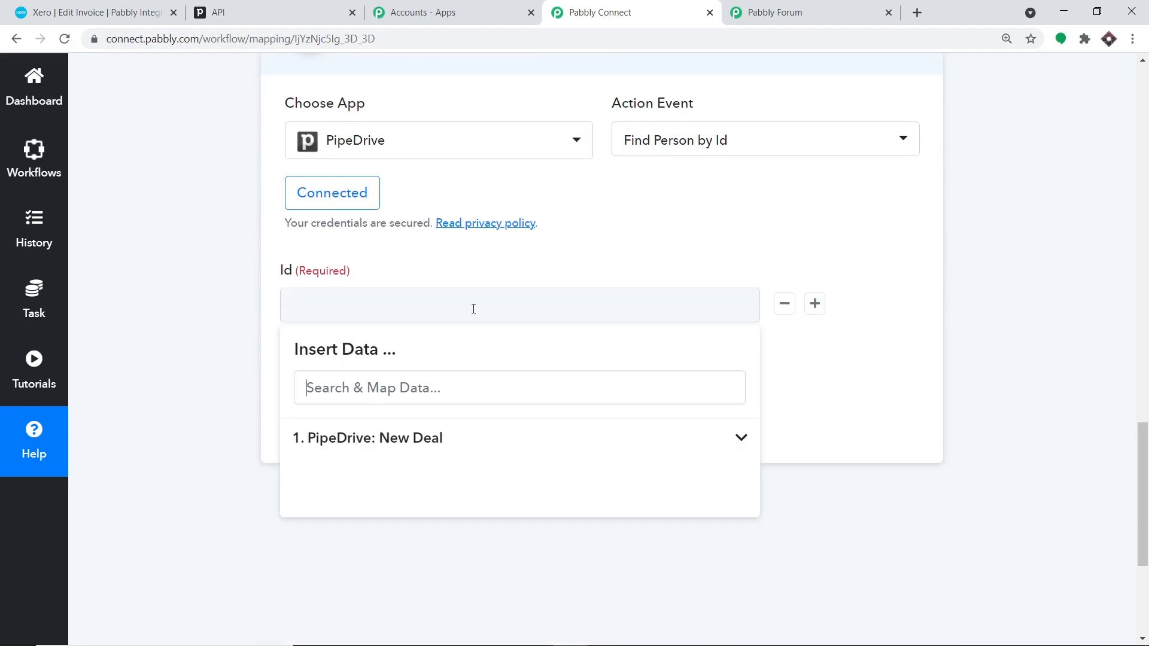
pyautogui.click(396, 439)
pyautogui.scroll(-5, 549, 494)
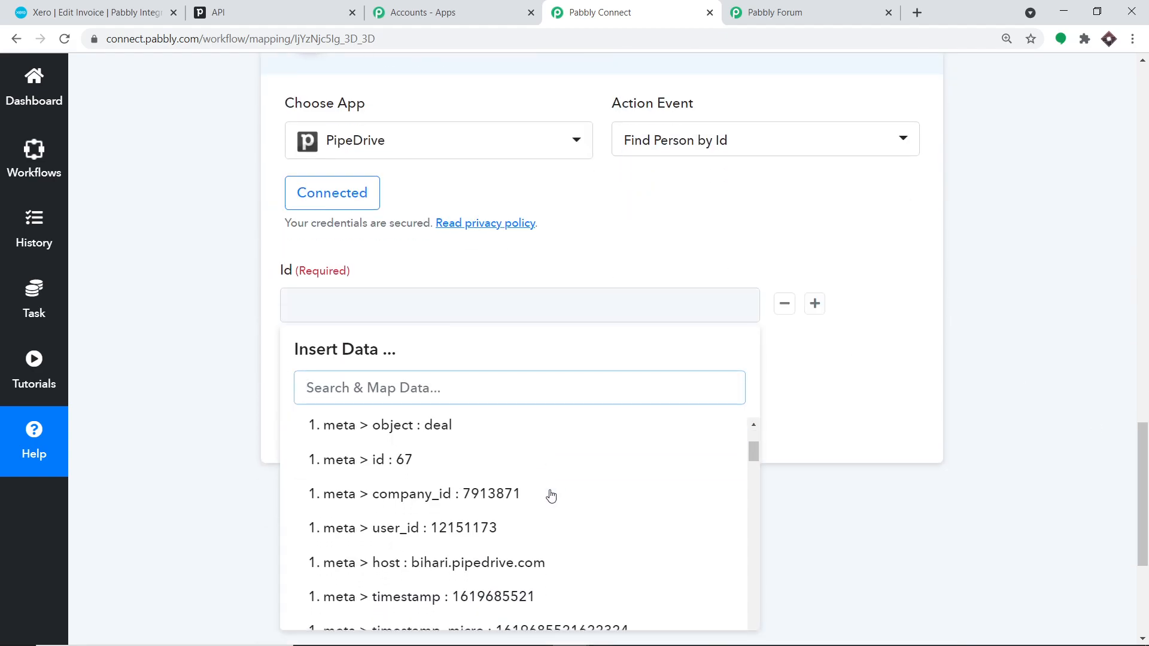
pyautogui.scroll(-7, 550, 496)
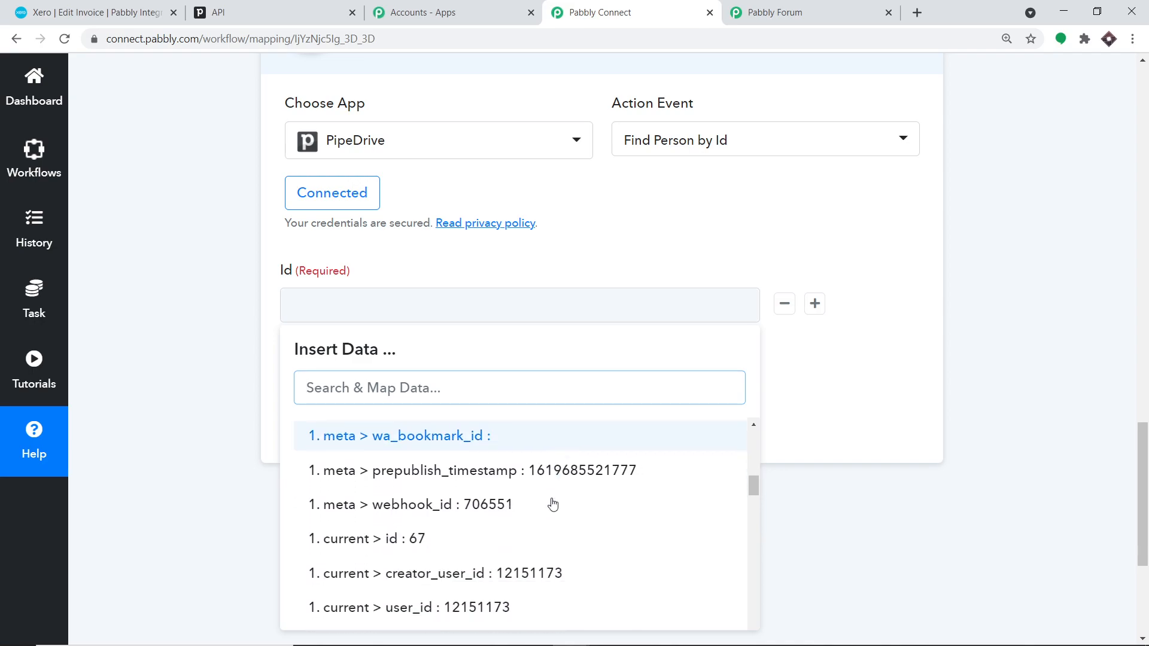
pyautogui.scroll(-2, 551, 505)
pyautogui.scroll(2, 547, 503)
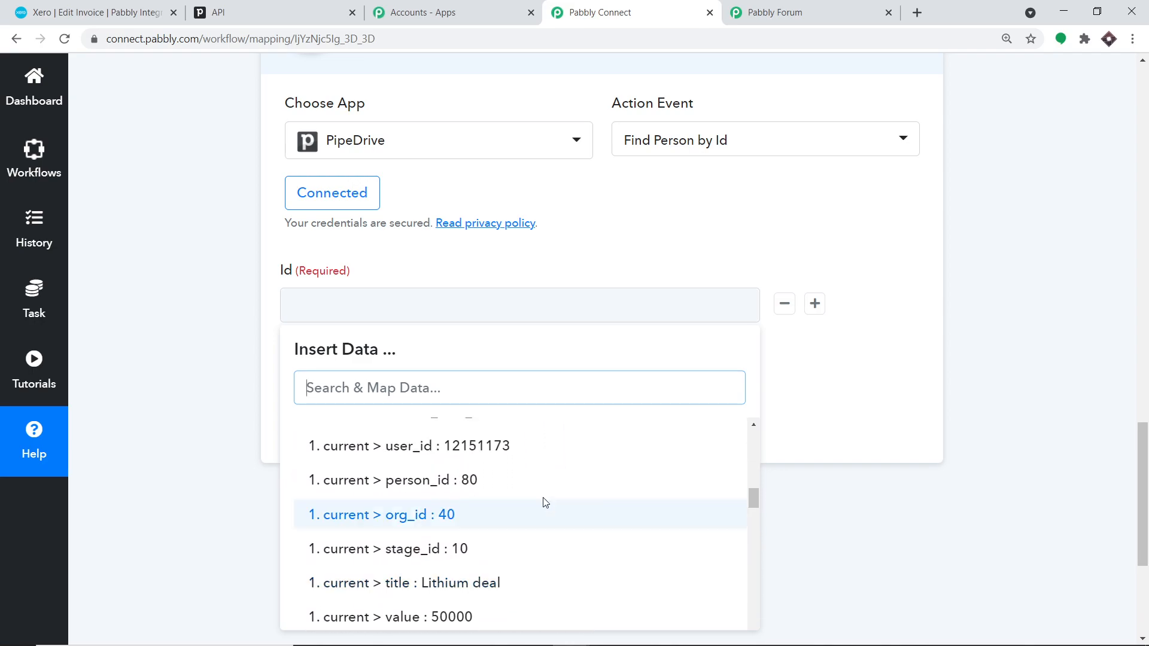
pyautogui.click(489, 477)
pyautogui.click(915, 355)
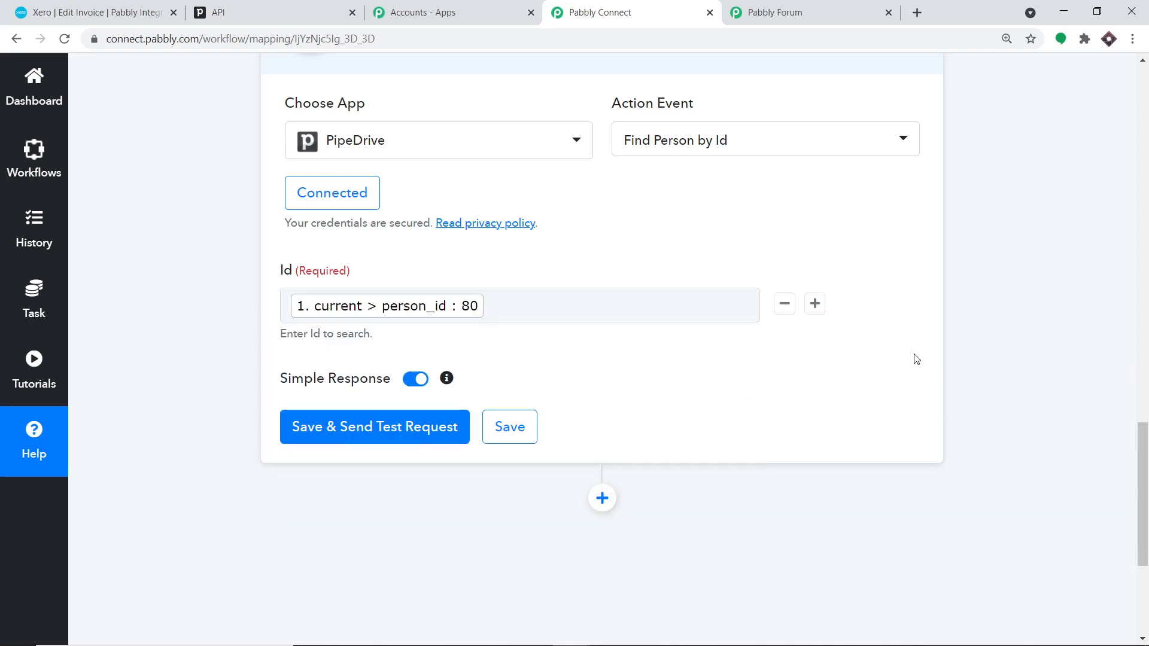
# - Save the Find Person by Id step and send a test lookup request
pyautogui.click(439, 426)
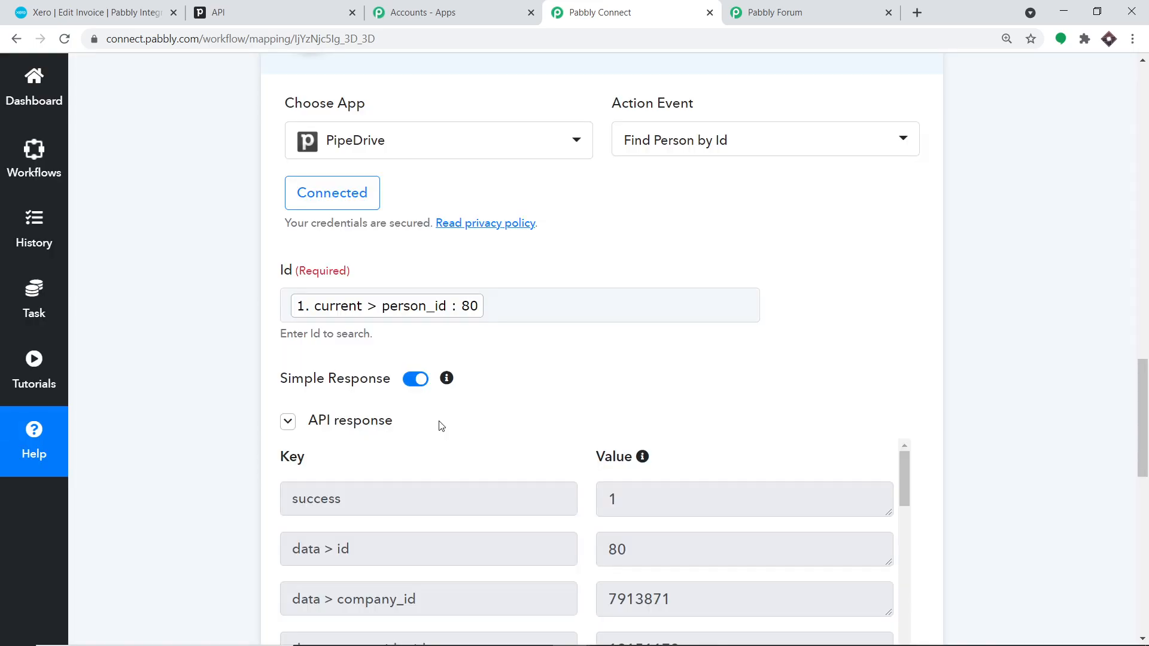
pyautogui.scroll(-5, 633, 423)
pyautogui.scroll(-5, 726, 413)
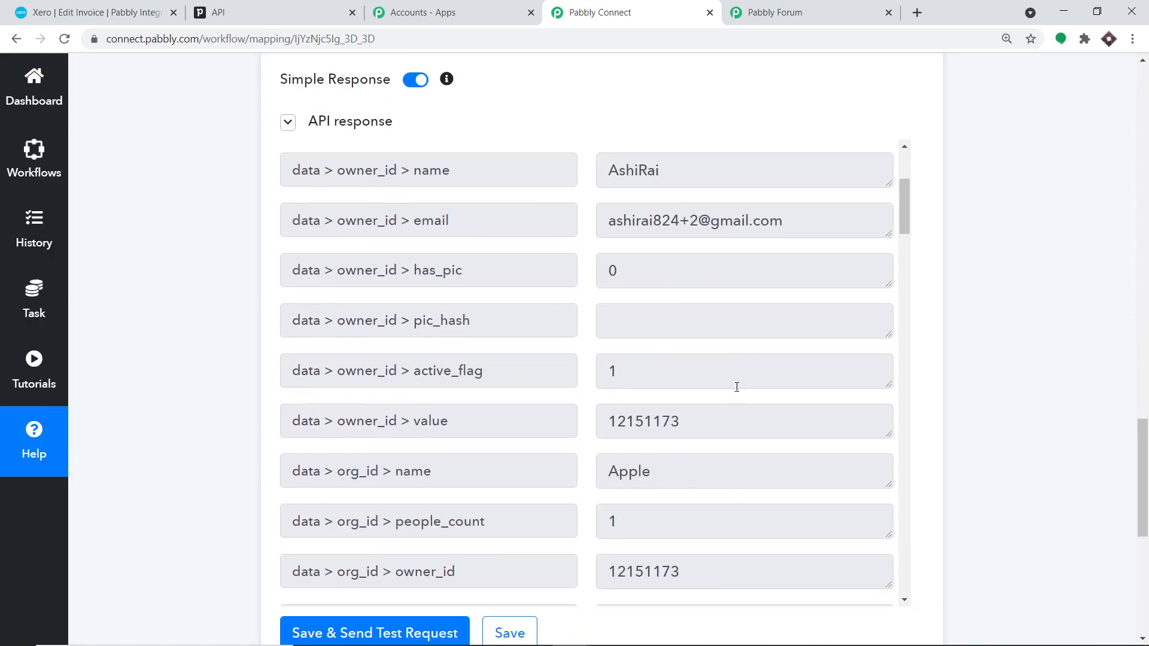
pyautogui.scroll(-2, 728, 382)
# - Check the response for organization Apple, the person's name, phone and e-mail
pyautogui.moveTo(659, 326); pyautogui.dragTo(607, 327)
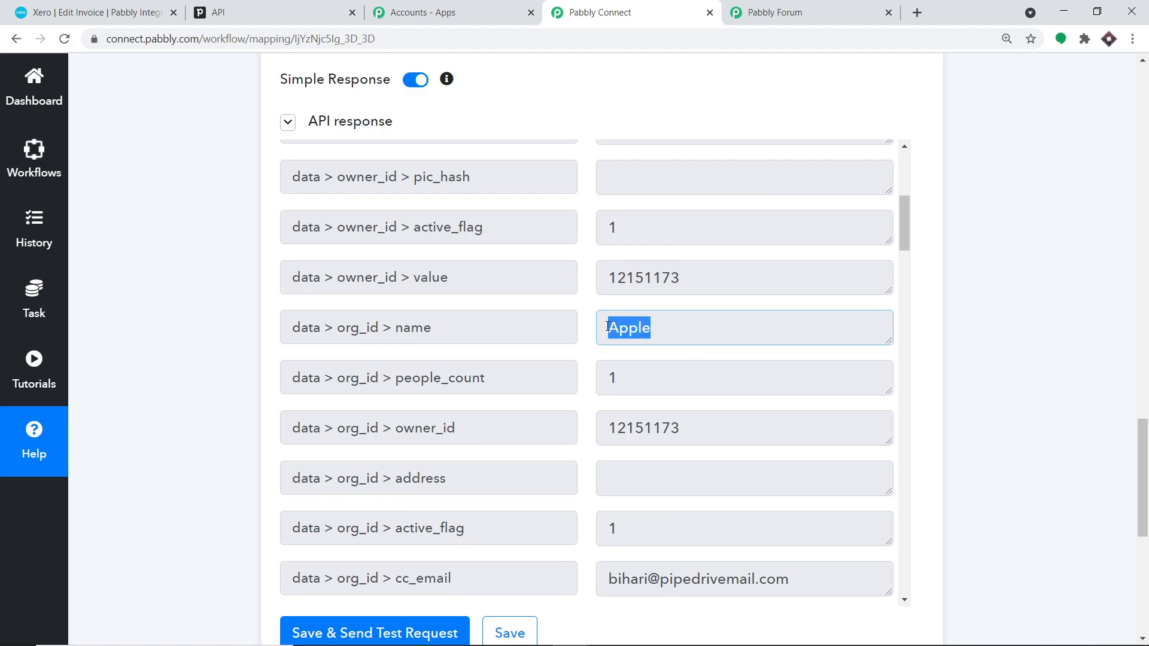
pyautogui.scroll(-5, 771, 378)
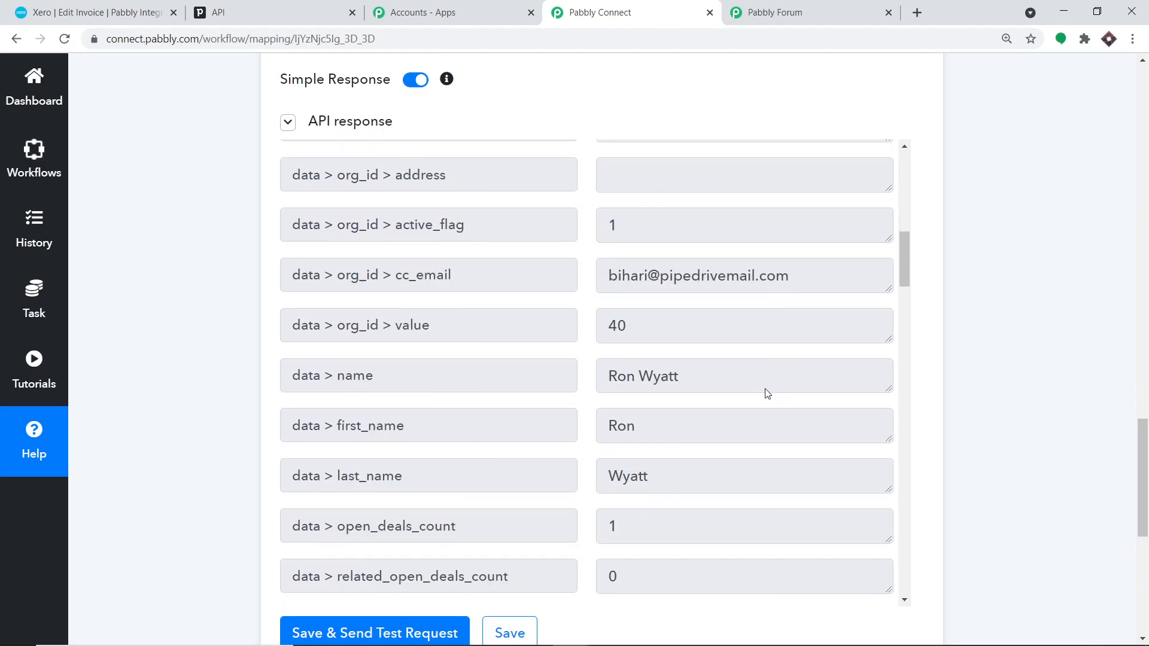
pyautogui.moveTo(653, 359); pyautogui.dragTo(602, 358)
pyautogui.moveTo(655, 404); pyautogui.dragTo(600, 405)
pyautogui.scroll(-9, 713, 407)
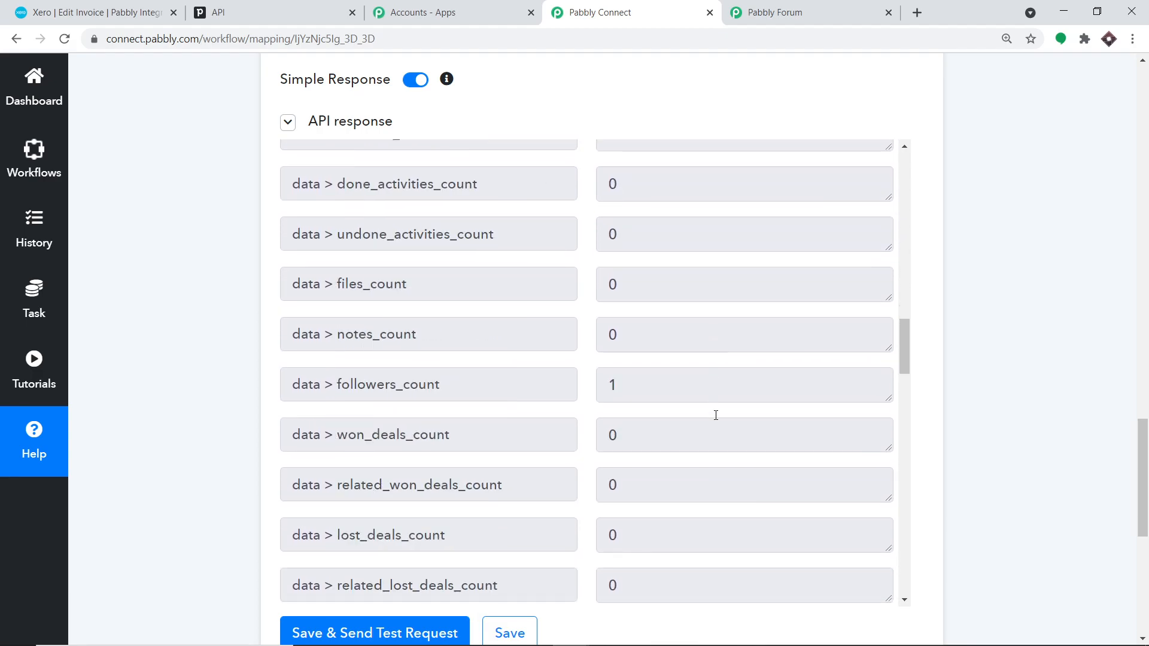
pyautogui.scroll(-6, 716, 415)
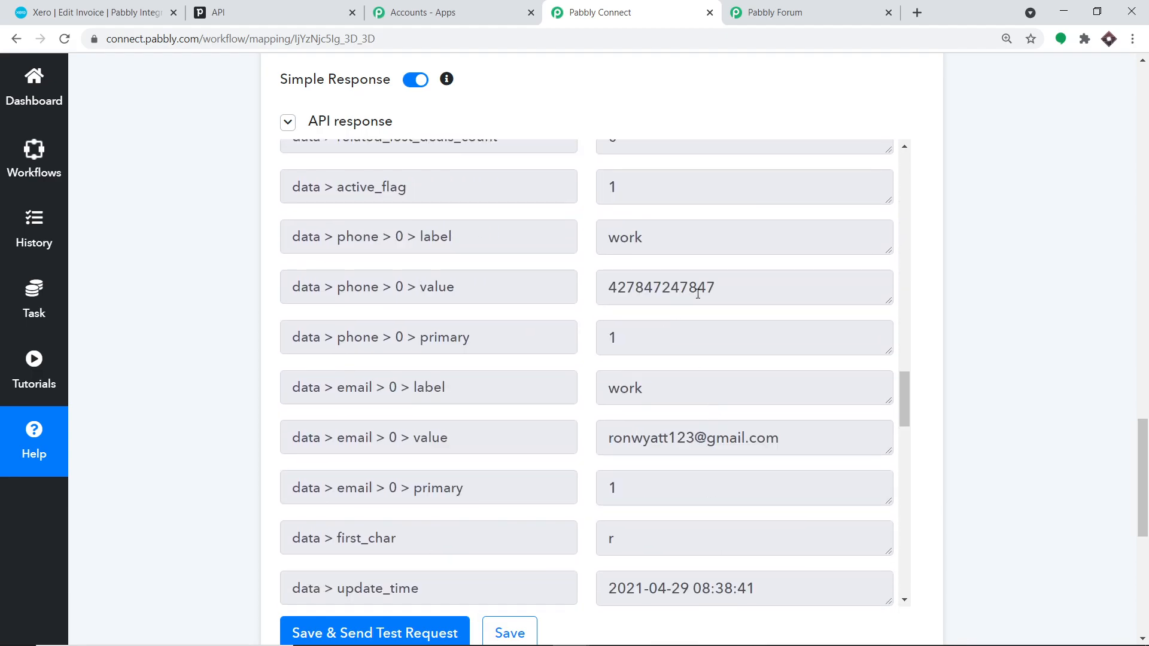
pyautogui.moveTo(718, 290); pyautogui.dragTo(605, 293)
pyautogui.scroll(-3, 706, 371)
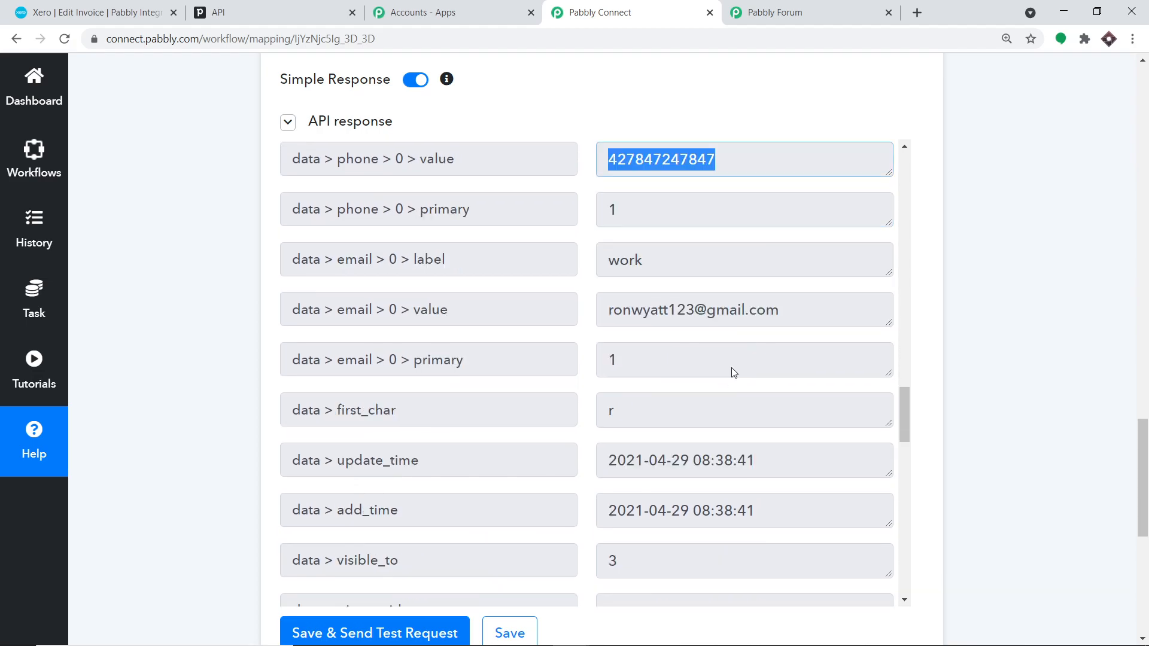
pyautogui.moveTo(778, 289); pyautogui.dragTo(614, 303)
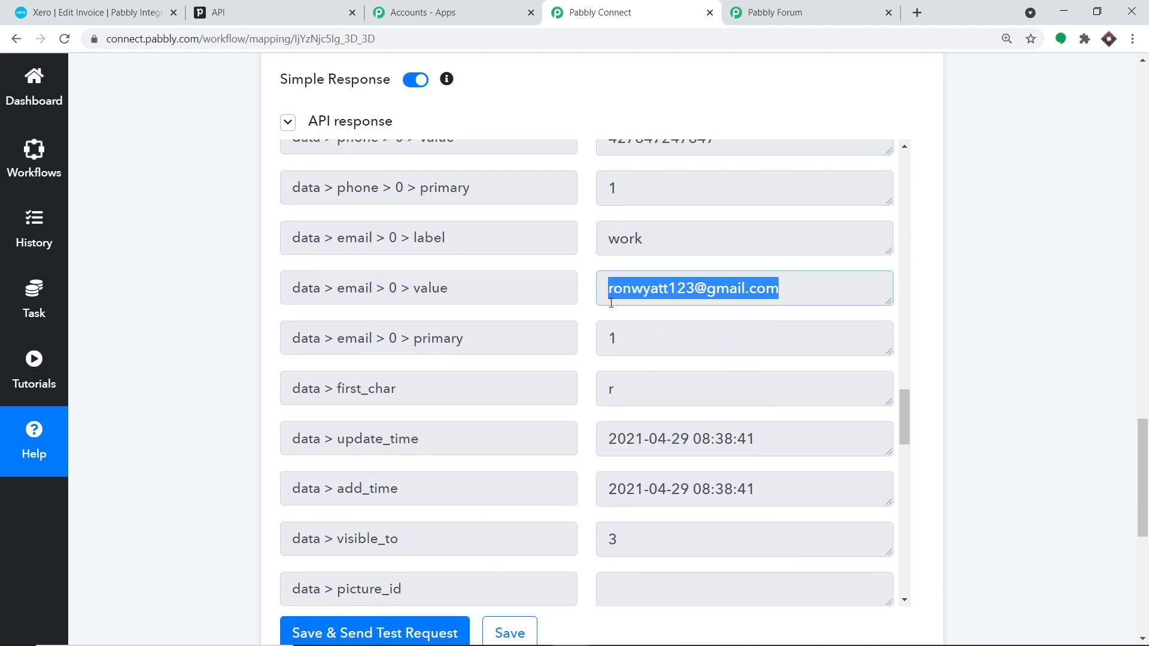
pyautogui.scroll(-3, 766, 400)
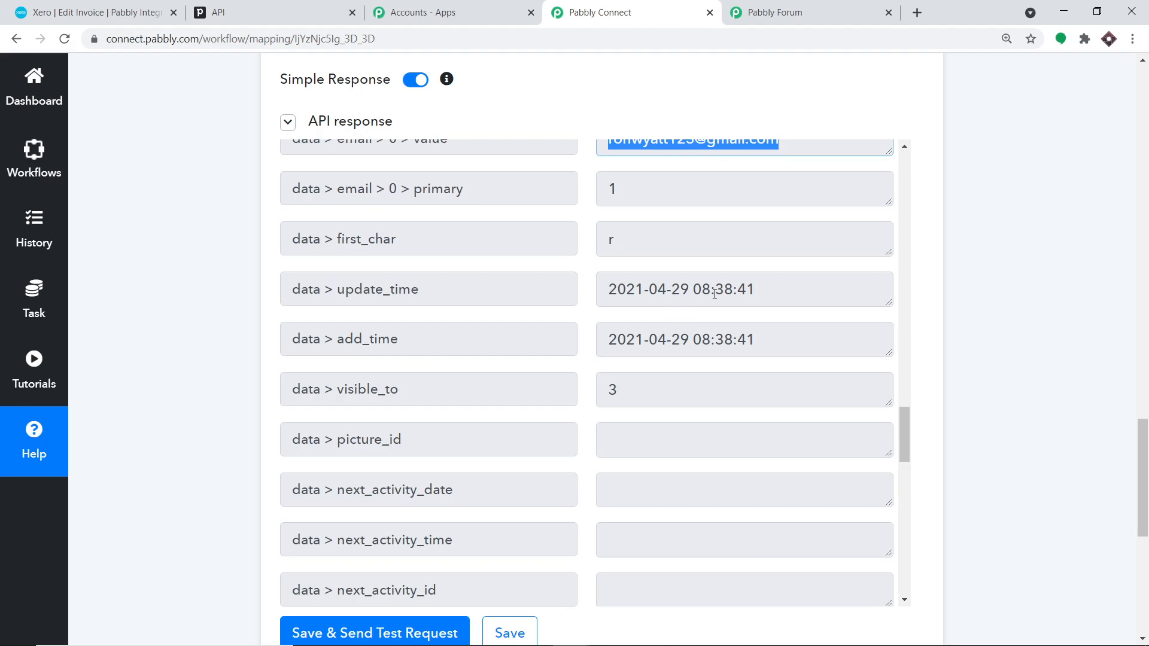
pyautogui.moveTo(762, 292); pyautogui.dragTo(605, 294)
pyautogui.scroll(-9, 751, 390)
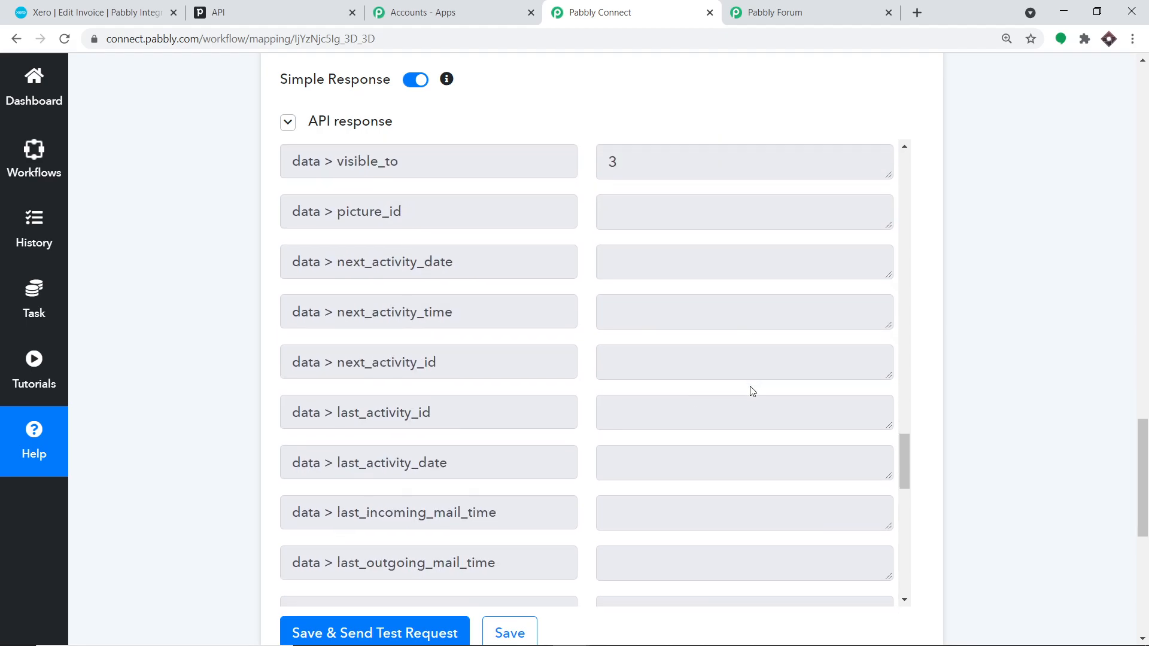
pyautogui.scroll(-12, 752, 391)
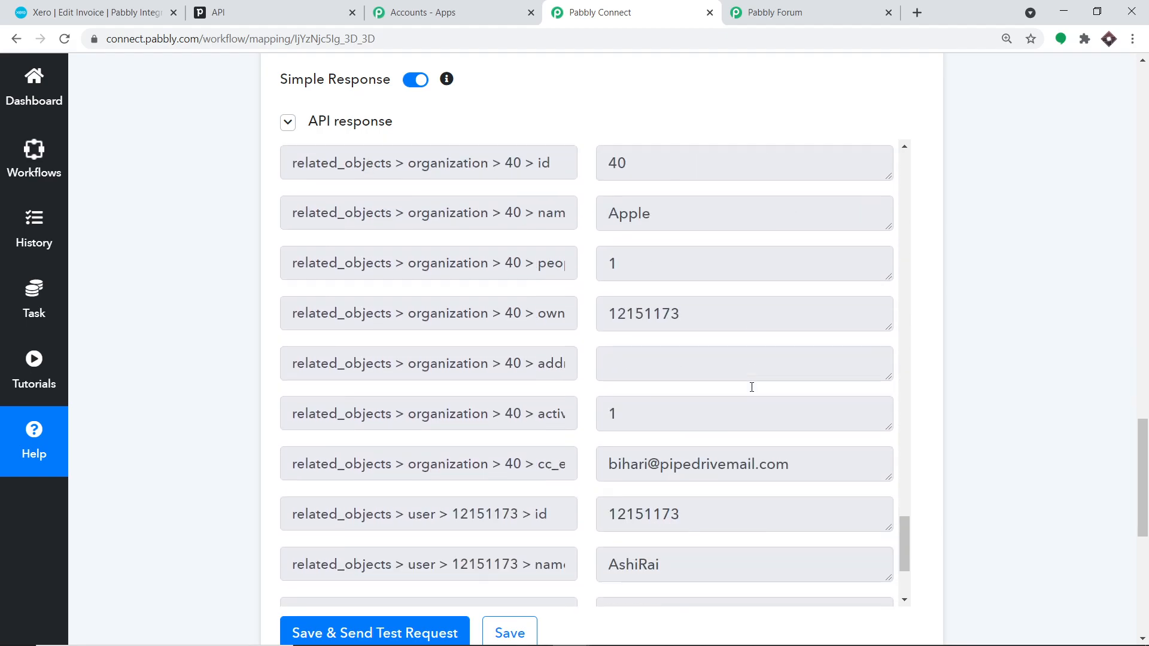
pyautogui.scroll(-2, 751, 387)
pyautogui.scroll(15, 757, 392)
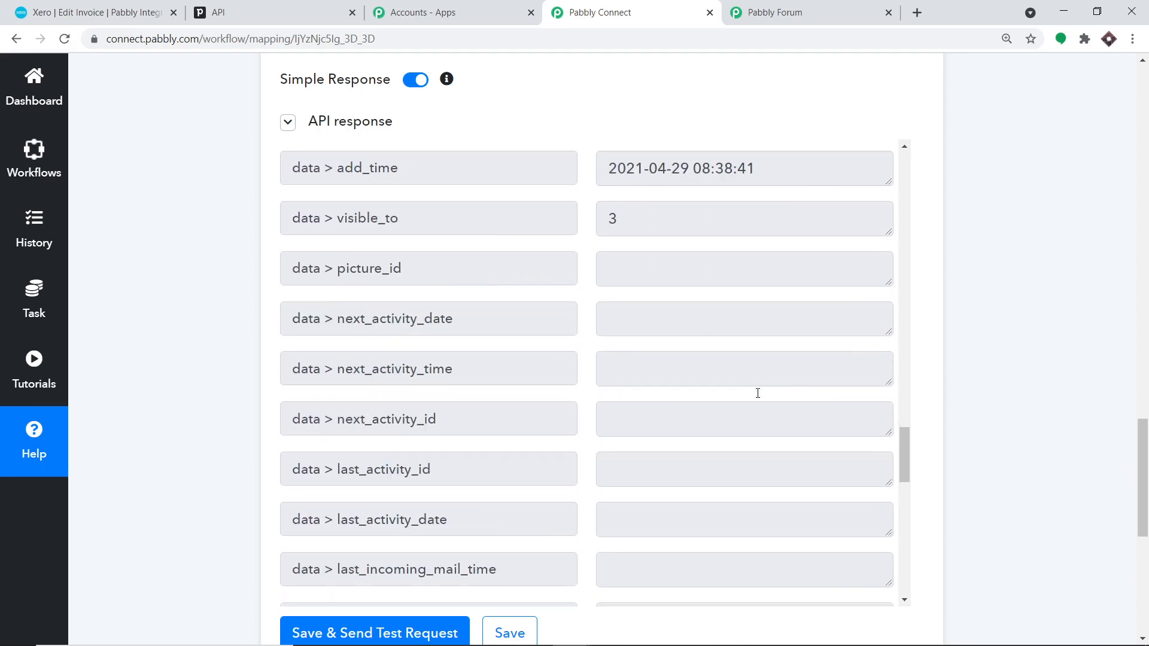
pyautogui.scroll(15, 1146, 336)
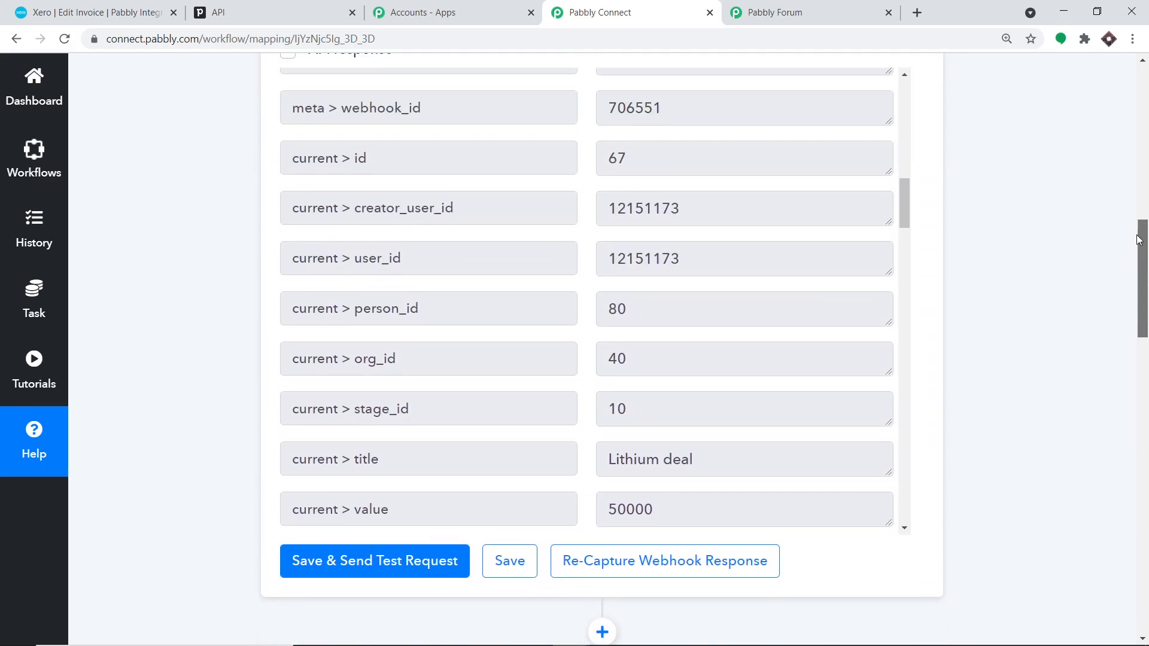
pyautogui.scroll(15, 763, 281)
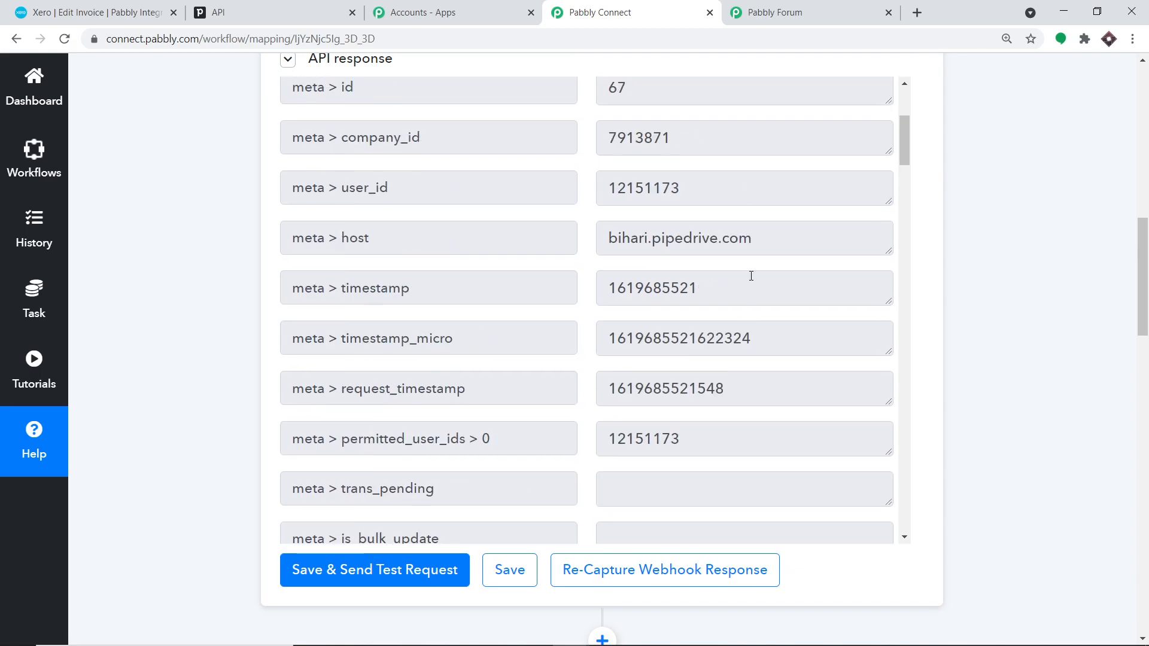
pyautogui.scroll(1, 751, 277)
pyautogui.scroll(-8, 750, 278)
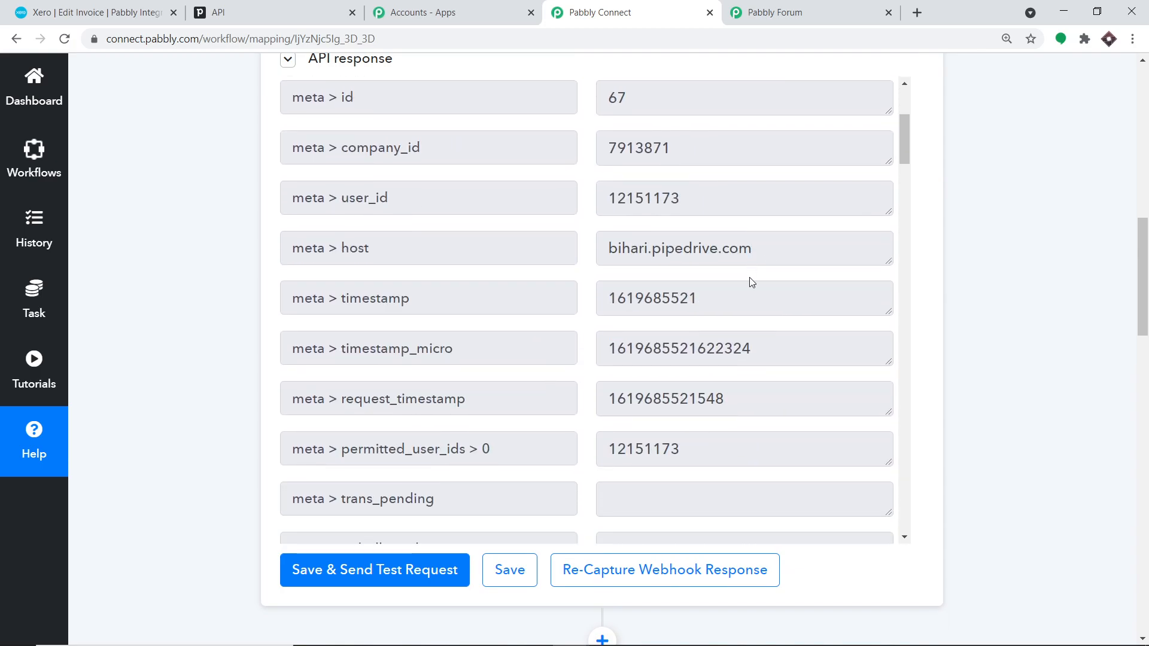
pyautogui.scroll(-12, 751, 278)
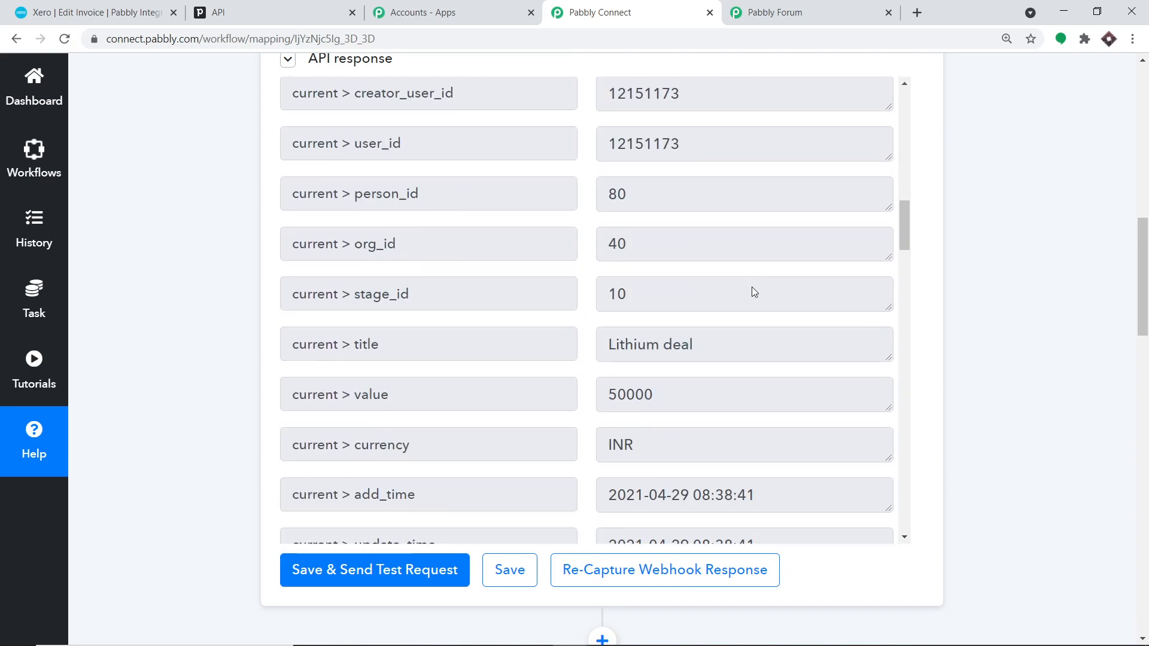
pyautogui.scroll(-10, 751, 286)
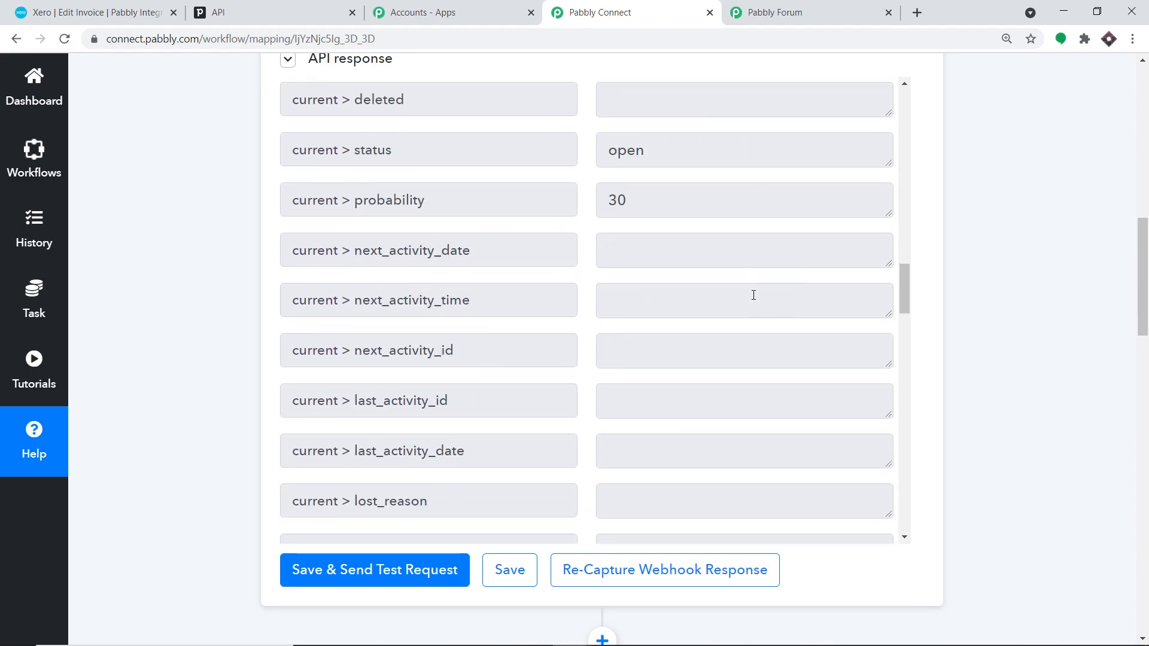
pyautogui.scroll(-12, 753, 298)
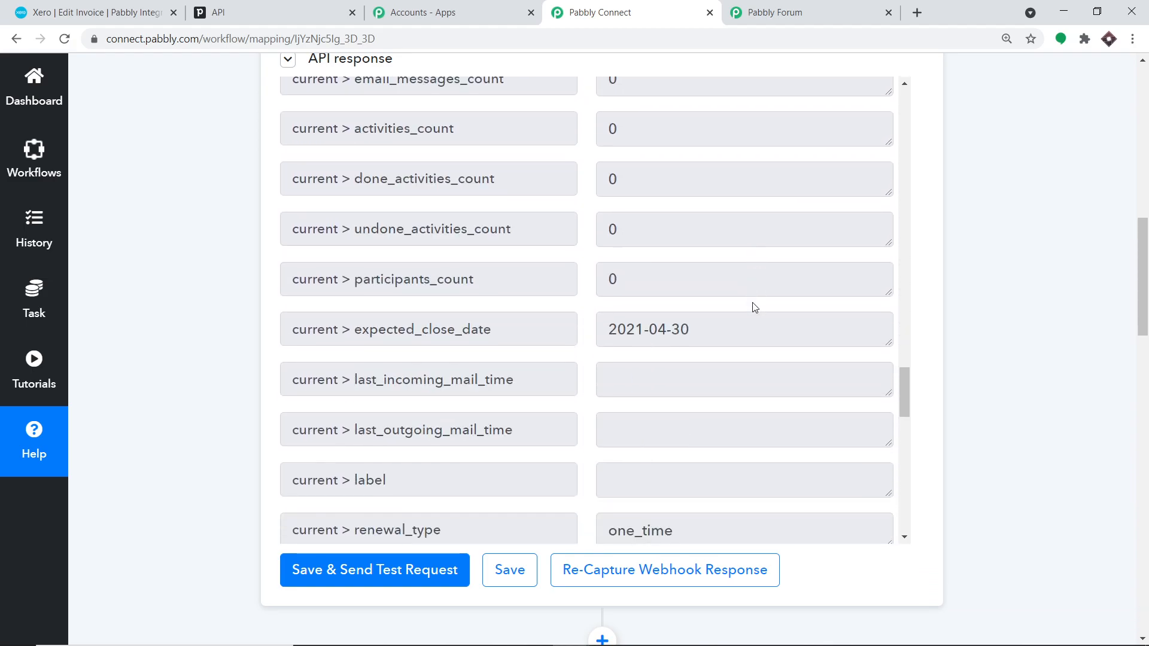
pyautogui.moveTo(690, 330); pyautogui.dragTo(616, 334)
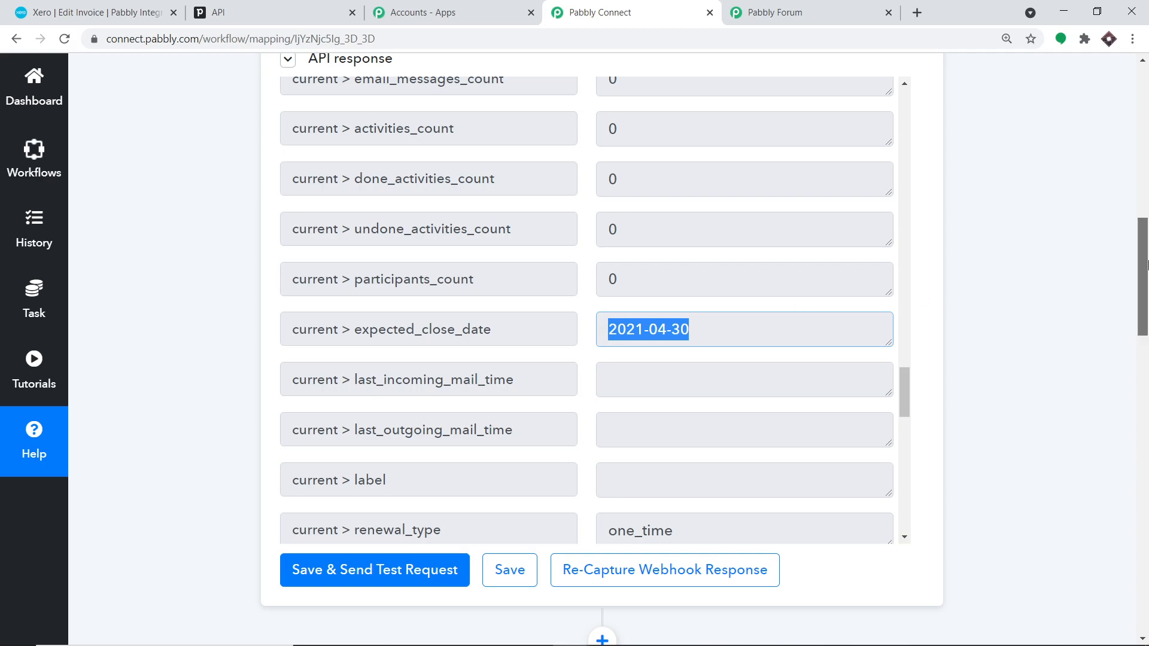
pyautogui.scroll(-3, 1135, 299)
pyautogui.moveTo(1135, 299); pyautogui.dragTo(1115, 538)
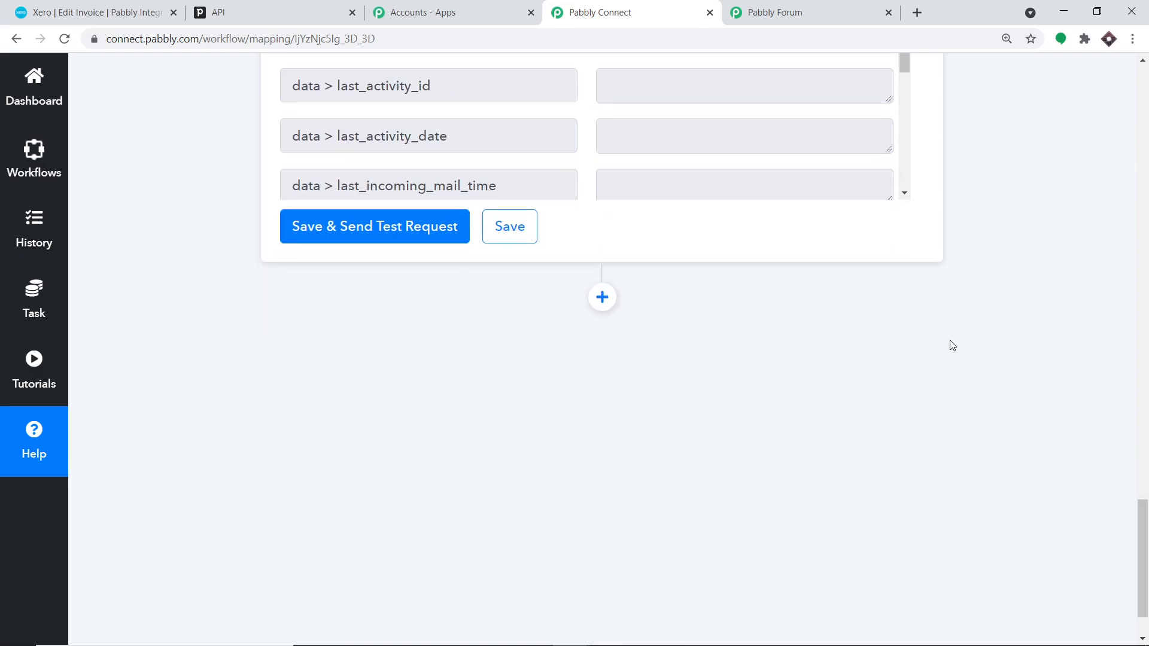
# - Add a new action step with Xero as its app, found by searching 'xer'
pyautogui.click(603, 299)
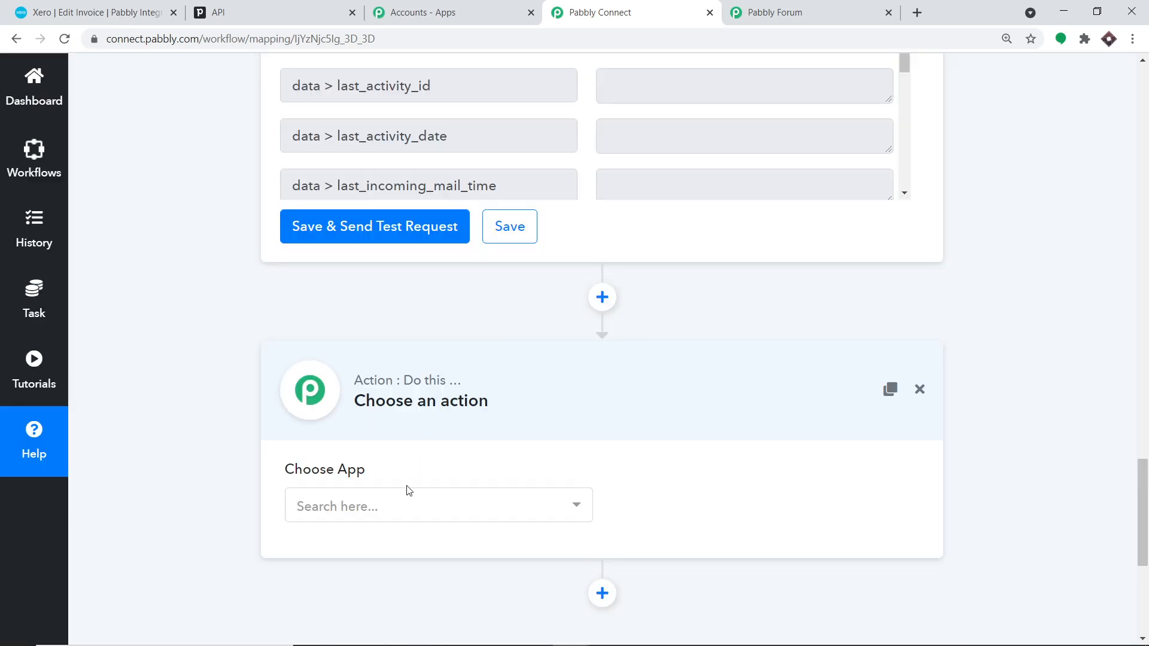
pyautogui.click(407, 503)
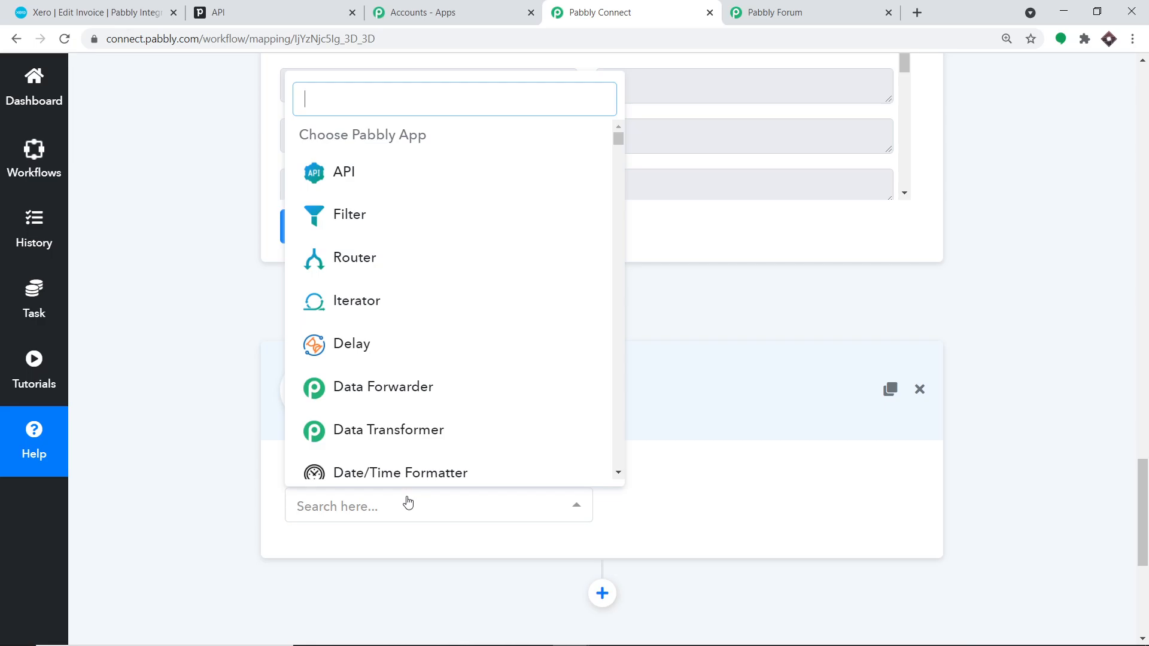
pyautogui.write('xero')
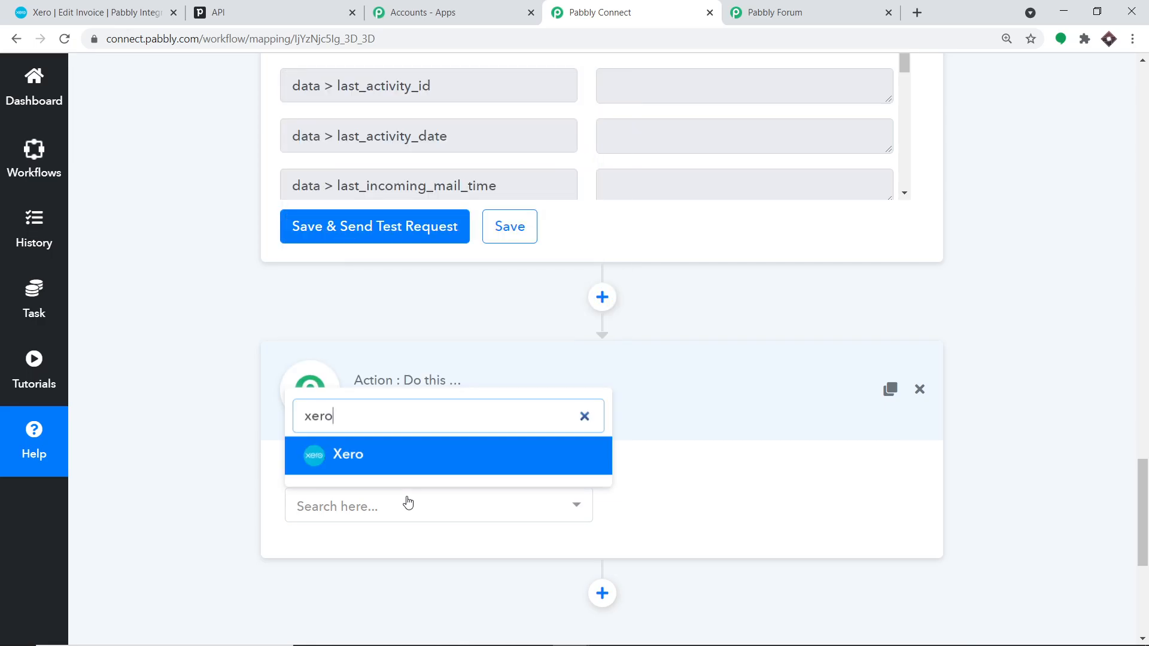
pyautogui.click(410, 472)
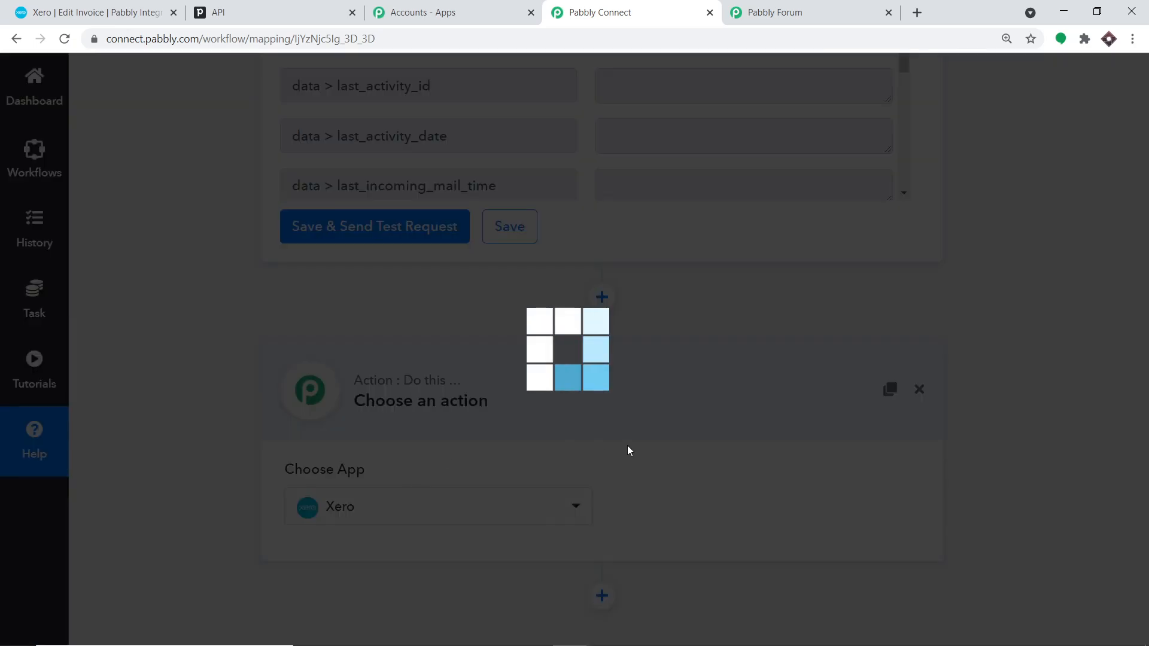
# - Choose the Create an Invoice event and begin linking a Xero account
pyautogui.click(785, 510)
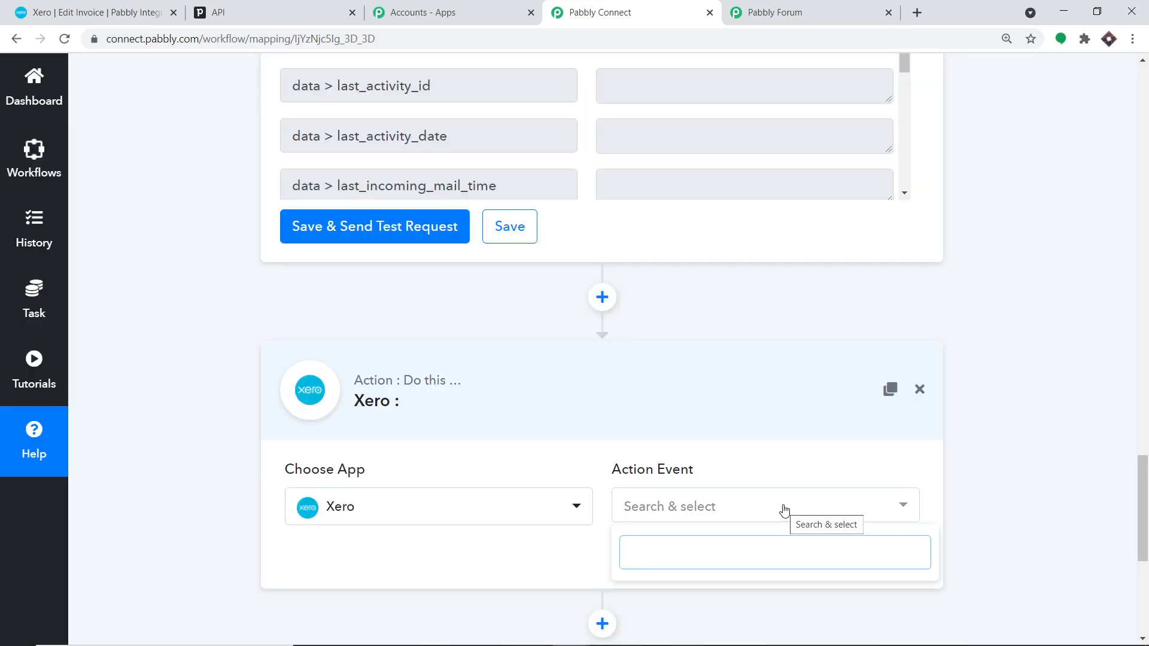
pyautogui.moveTo(1143, 482); pyautogui.dragTo(1143, 525)
pyautogui.click(698, 272)
pyautogui.click(698, 273)
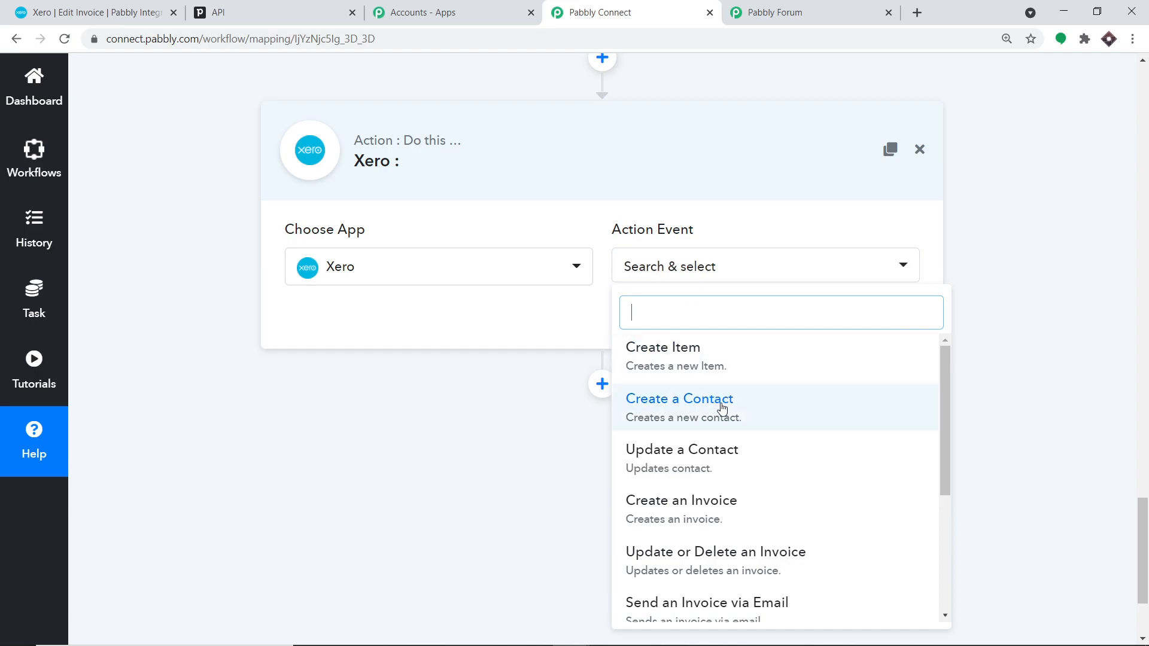
pyautogui.scroll(-3, 724, 404)
pyautogui.scroll(-1, 731, 425)
pyautogui.scroll(3, 727, 431)
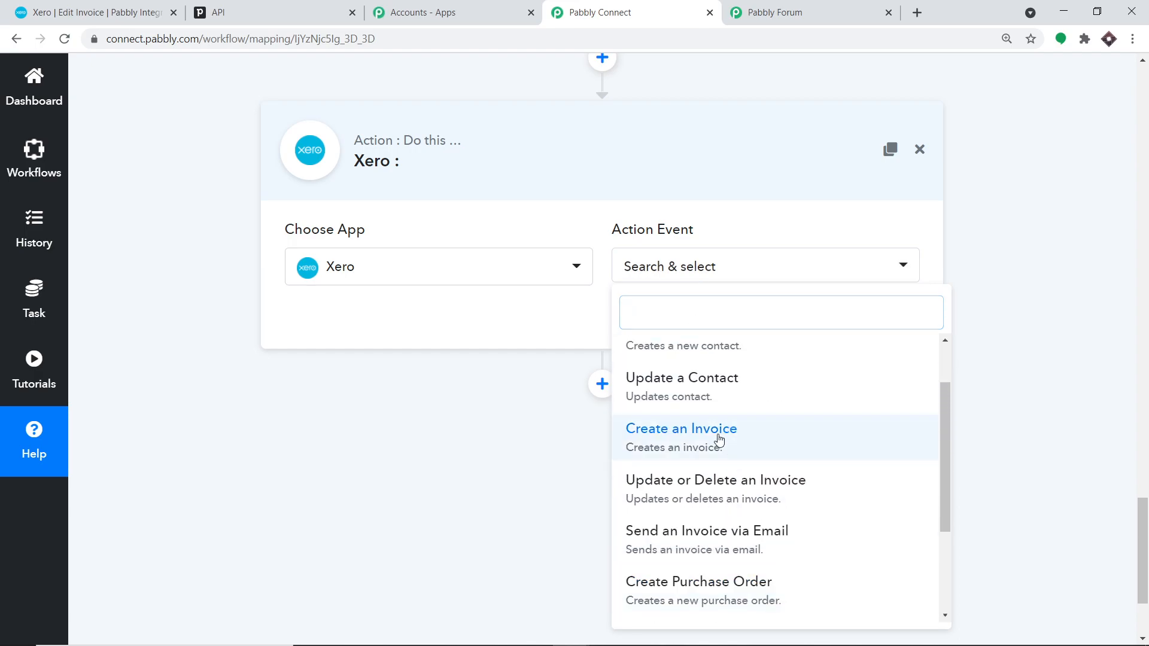
pyautogui.click(719, 439)
pyautogui.click(321, 318)
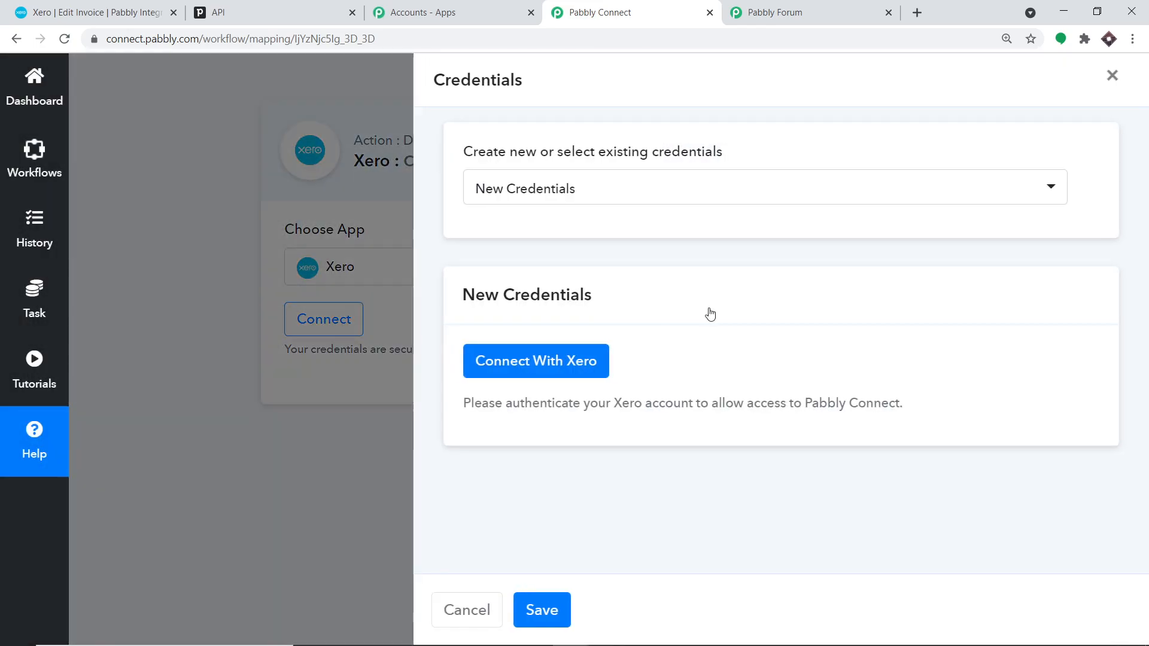
# - Connect the Xero account by allowing Pabbly Connect access and confirming the successful authorization
pyautogui.click(520, 362)
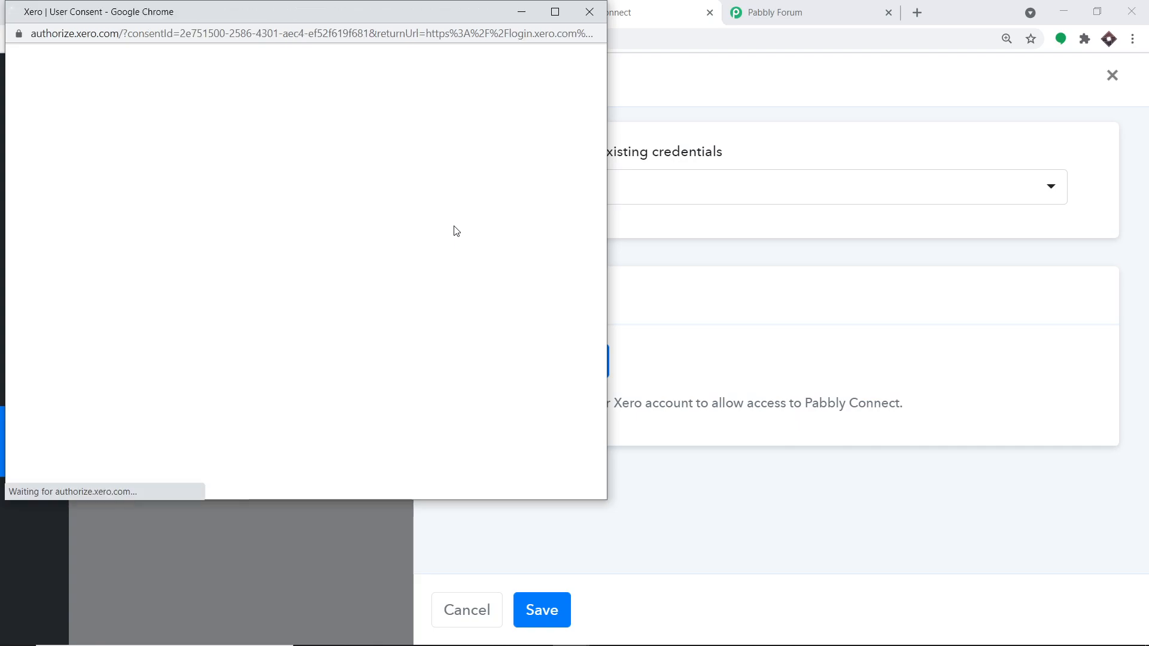
pyautogui.scroll(-3, 359, 269)
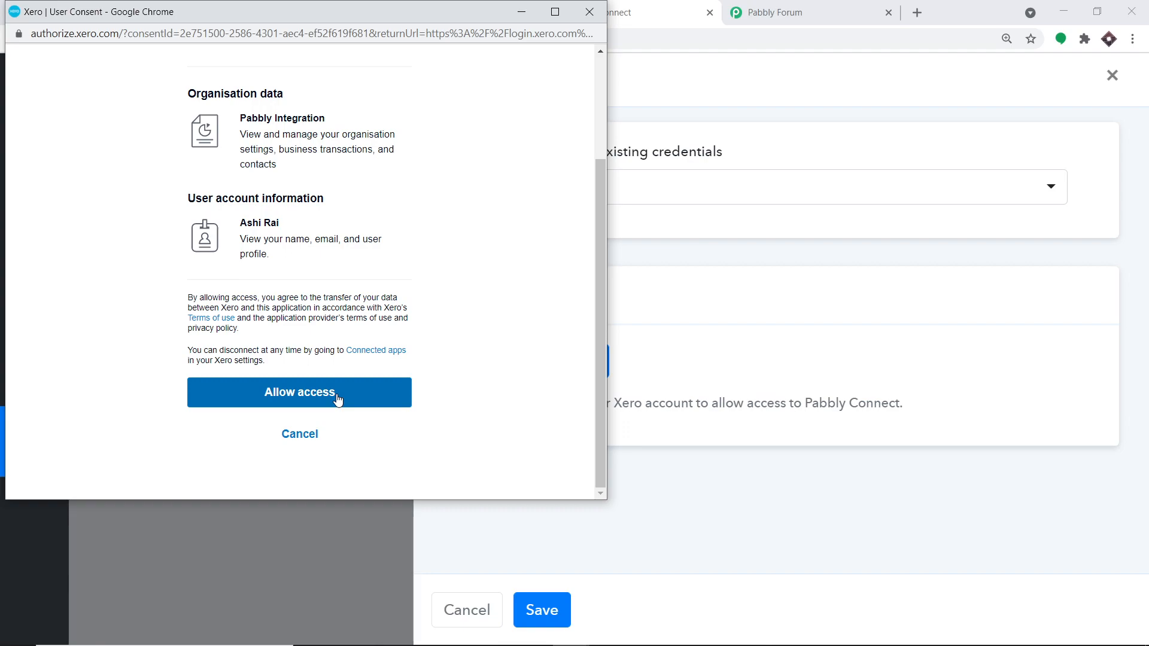
pyautogui.click(338, 401)
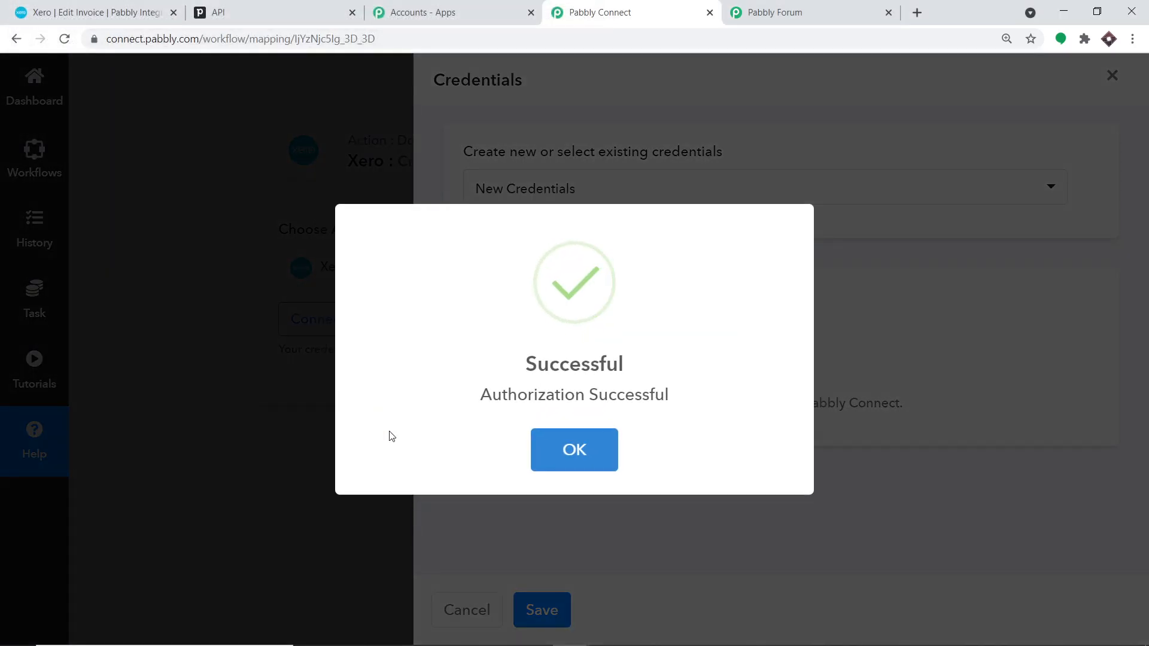
pyautogui.click(601, 437)
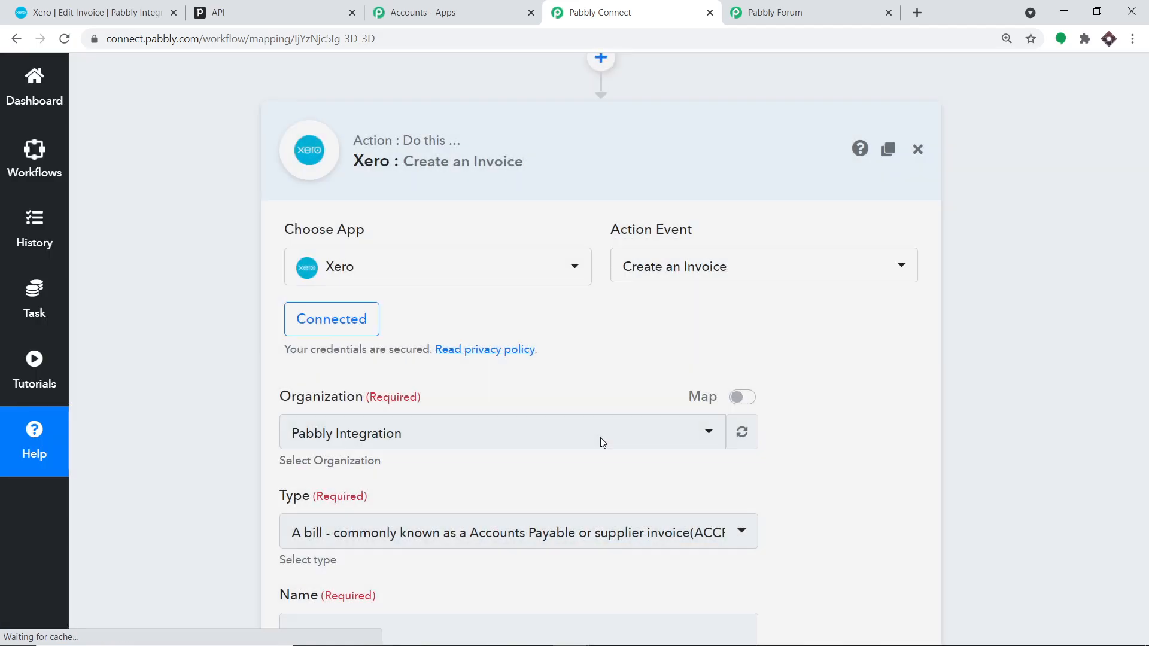
# - Keep the Pabbly Integration organisation and set the invoice type to Accounts Receivable
pyautogui.scroll(-1, 620, 391)
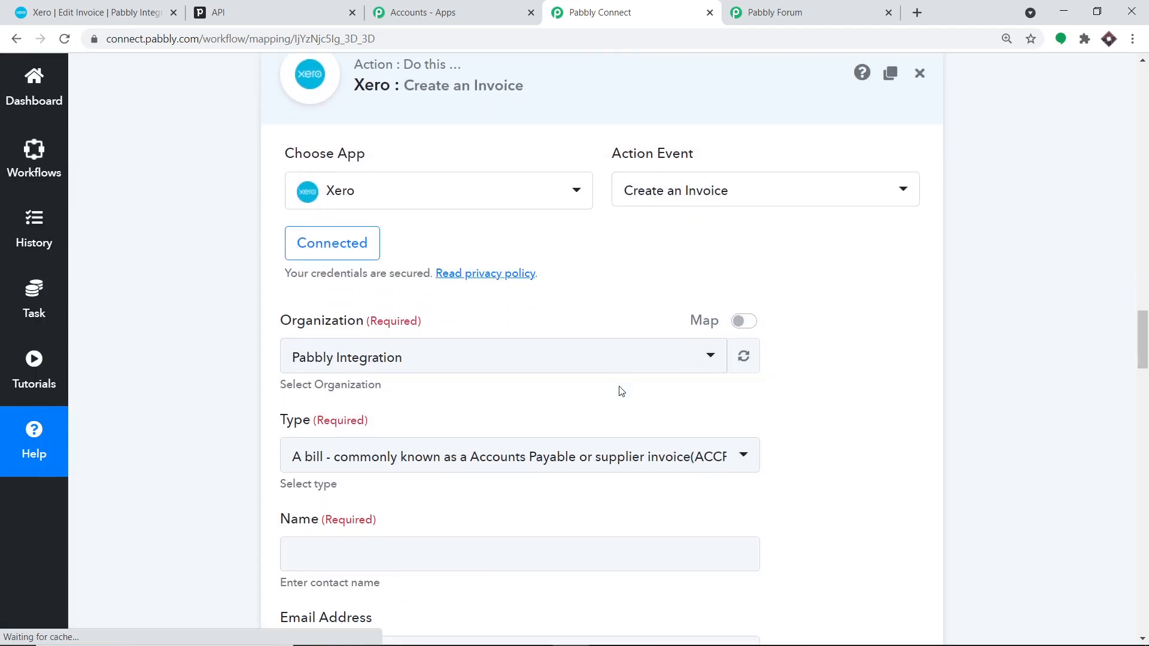
pyautogui.scroll(-1, 620, 391)
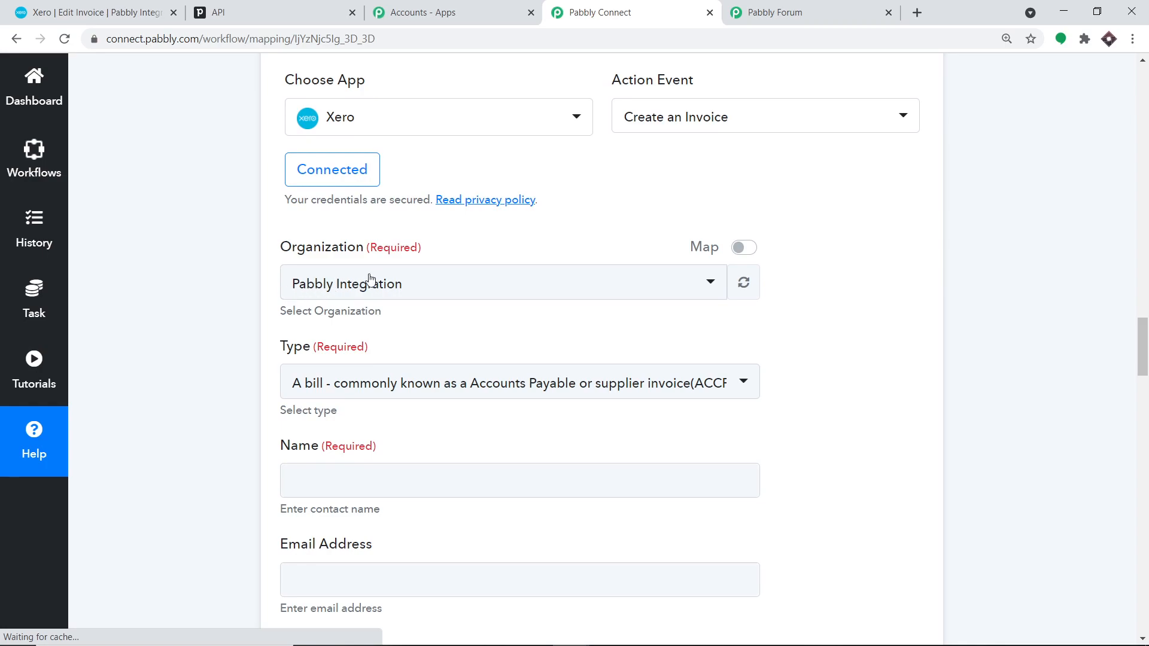
pyautogui.click(423, 284)
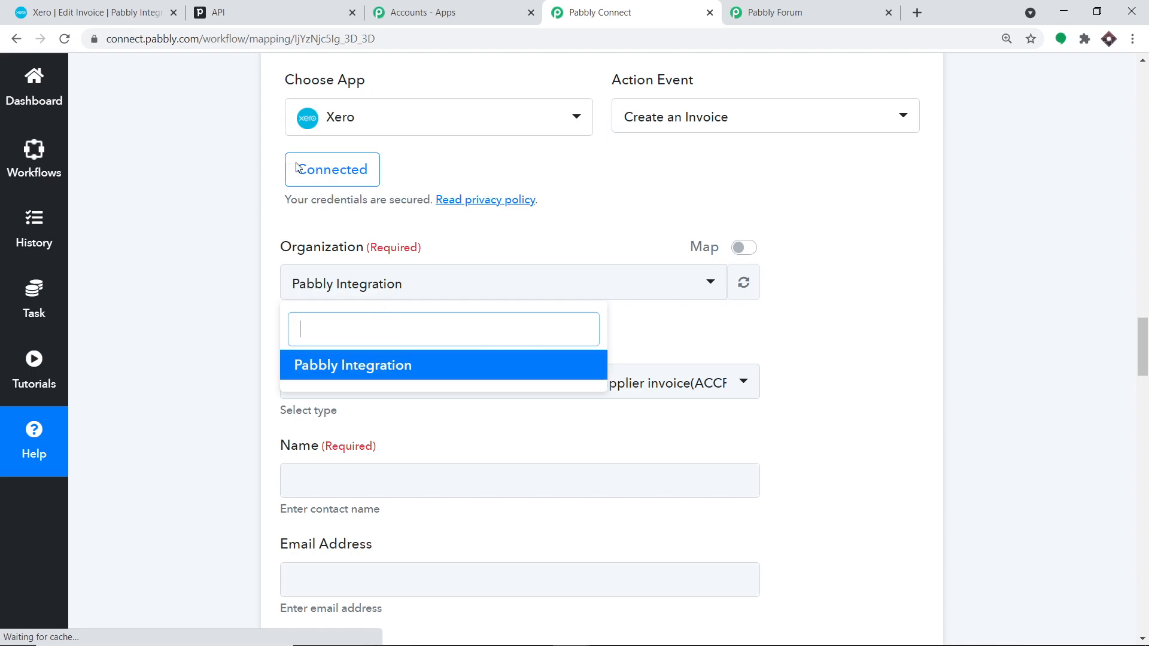
pyautogui.click(110, 11)
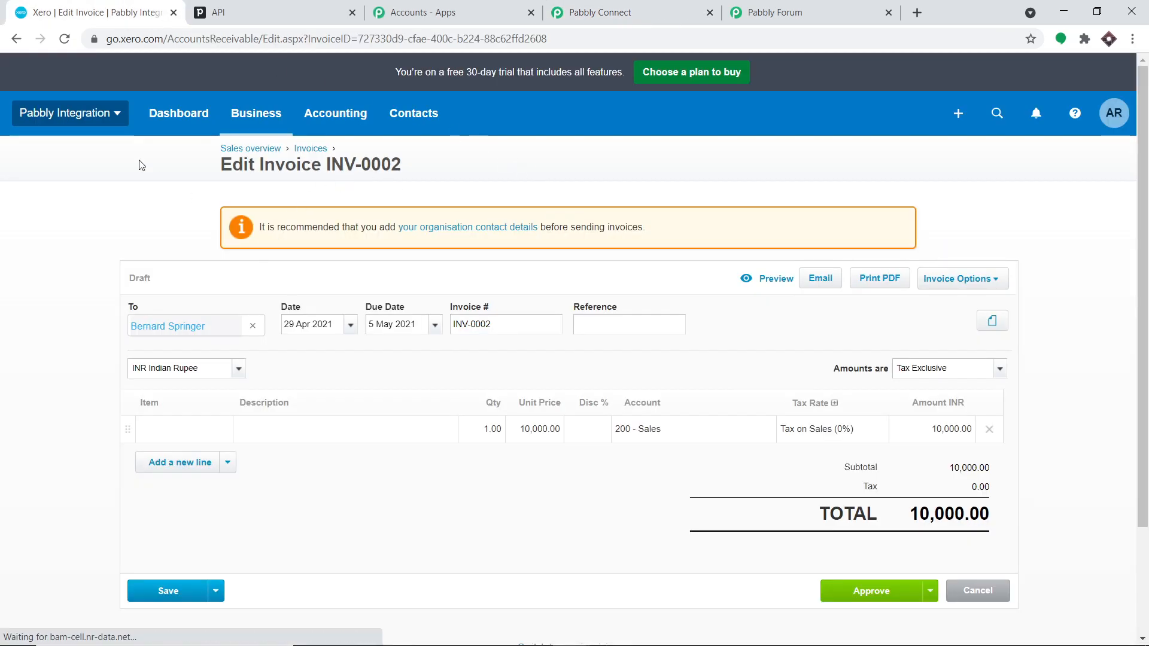
pyautogui.click(91, 115)
pyautogui.click(601, 12)
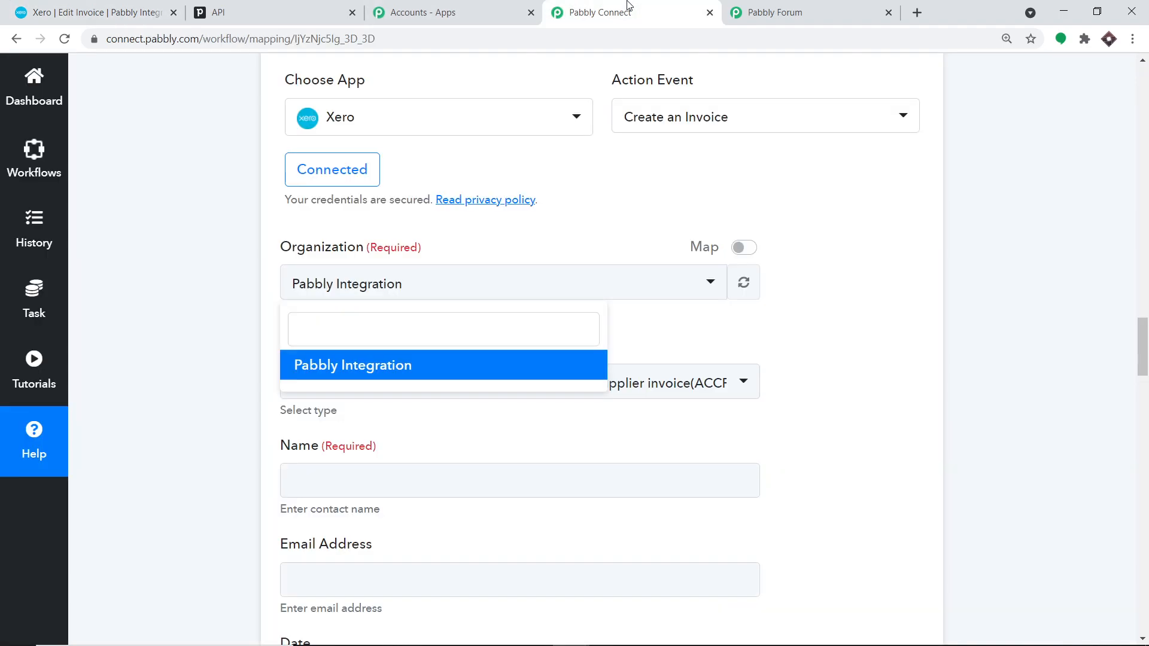
pyautogui.click(847, 306)
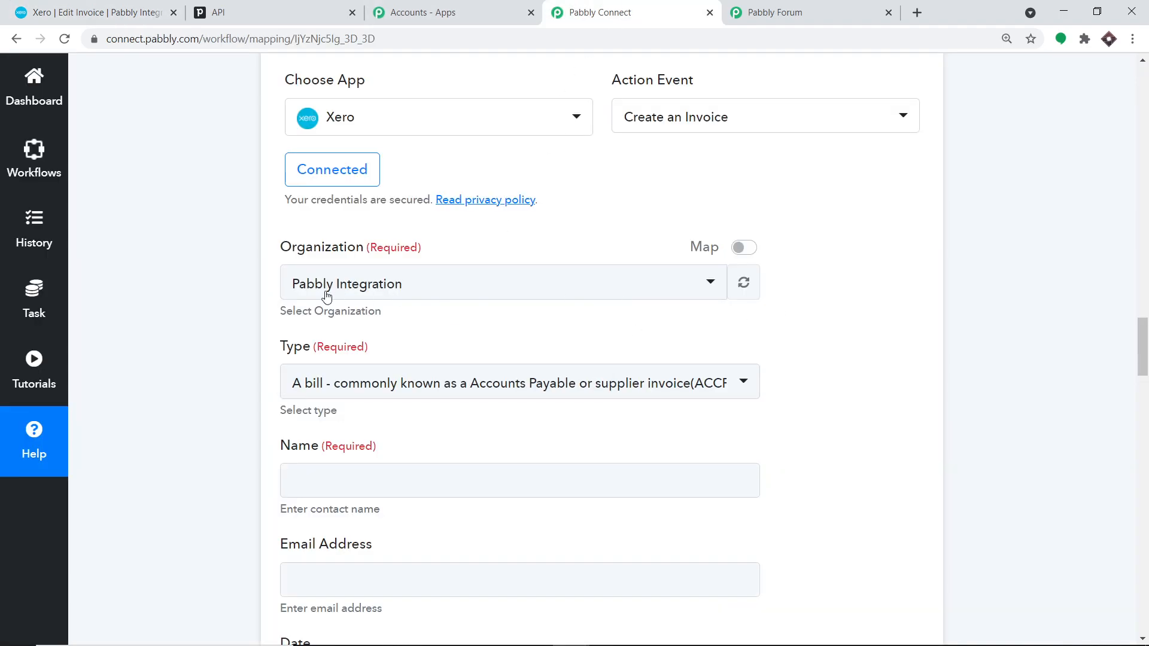
pyautogui.scroll(-2, 404, 294)
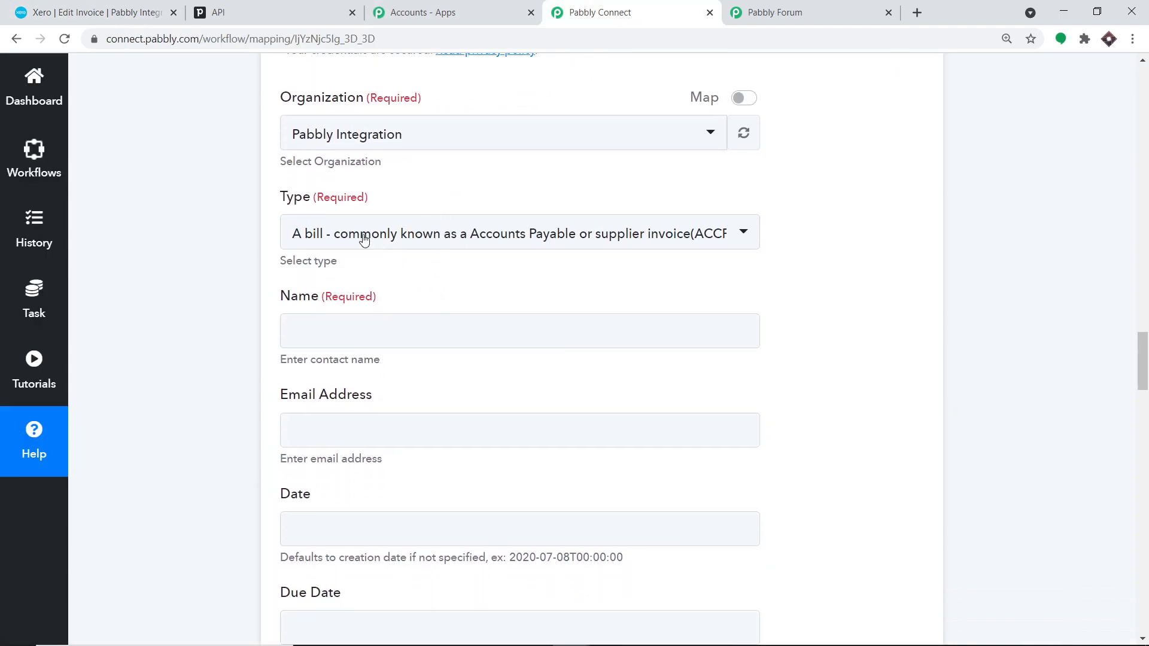
pyautogui.click(396, 238)
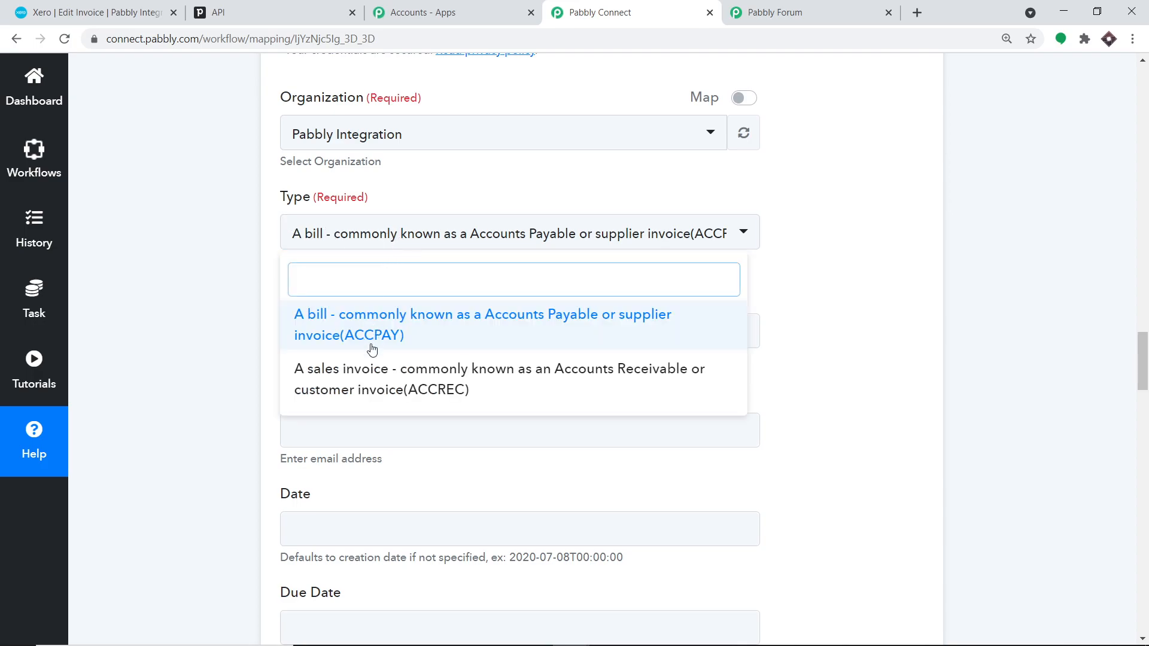
pyautogui.click(368, 377)
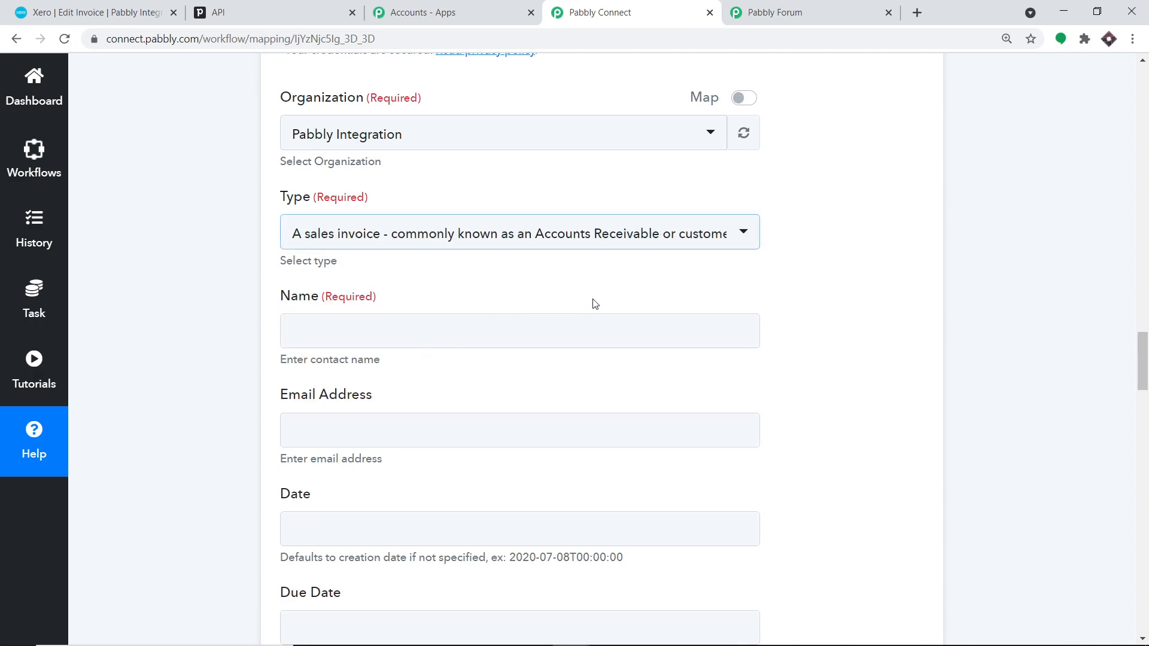
# - Map the Pipedrive person's name from Find Person by Id into the contact Name
pyautogui.scroll(-1, 377, 260)
pyautogui.click(358, 258)
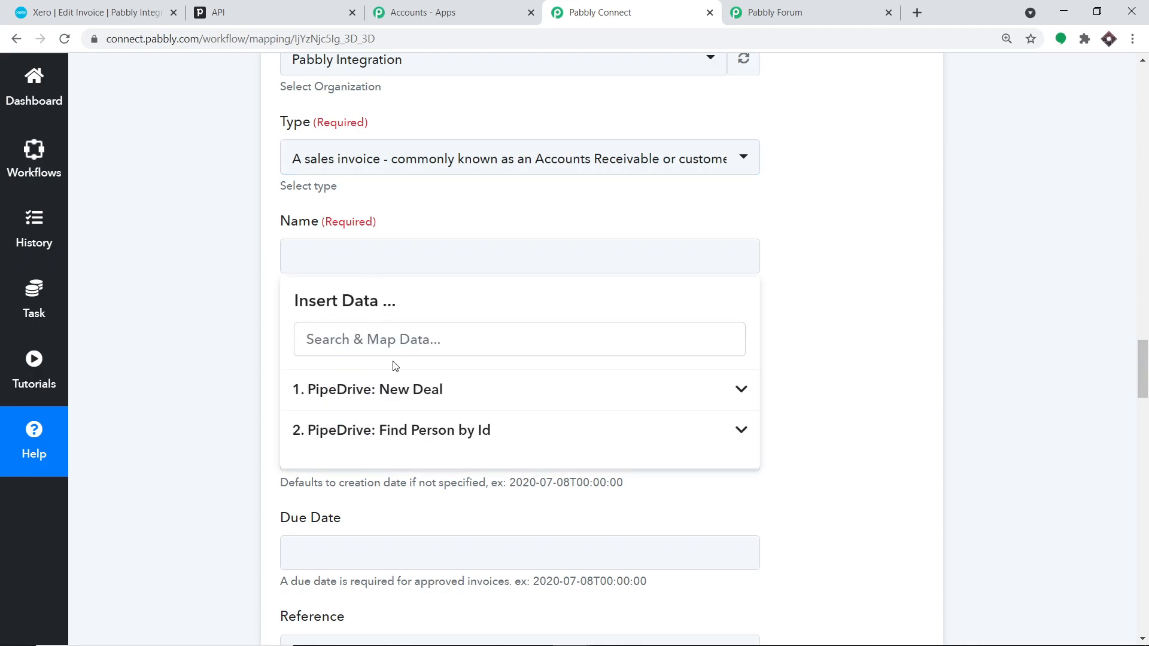
pyautogui.click(383, 432)
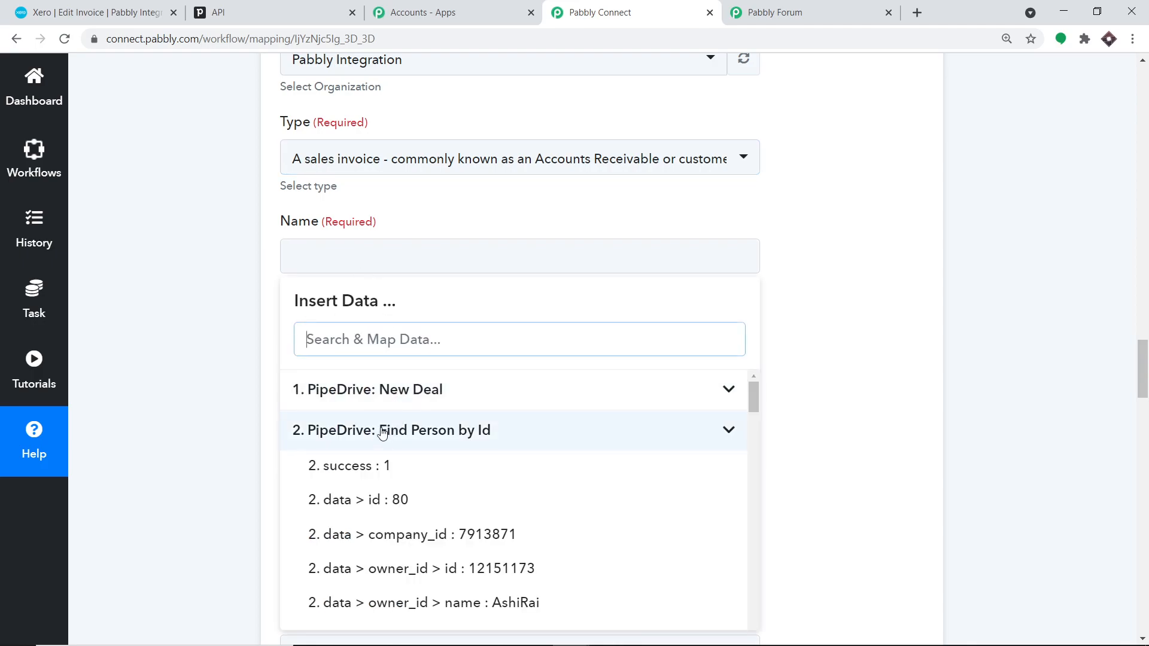
pyautogui.scroll(-5, 518, 491)
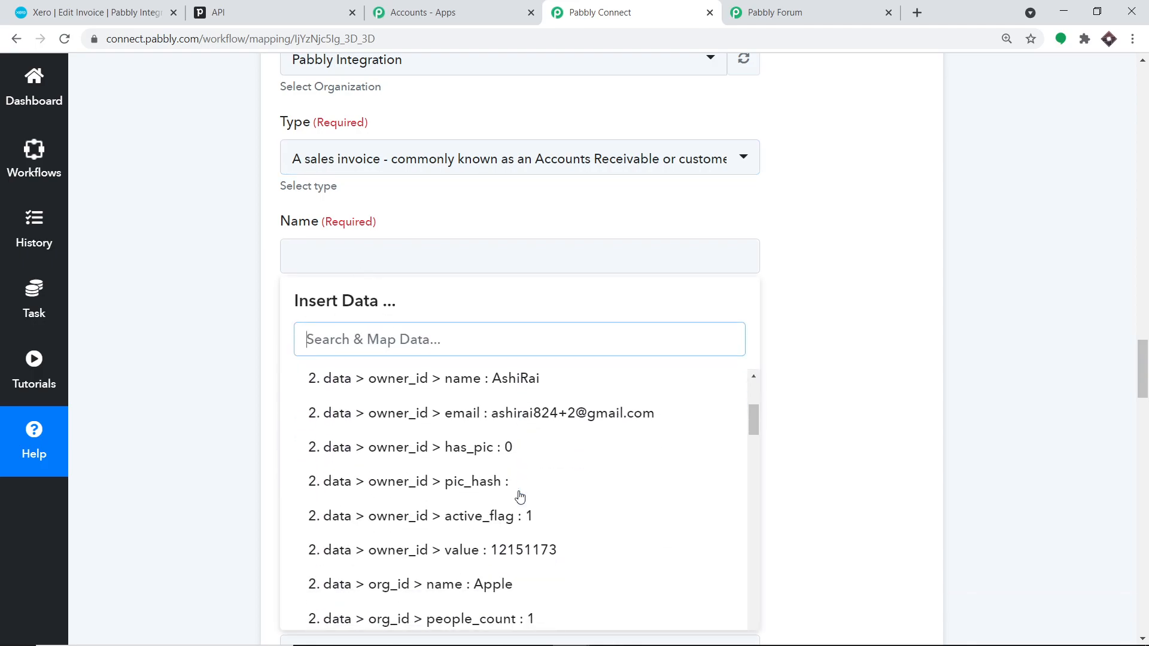
pyautogui.scroll(-5, 519, 497)
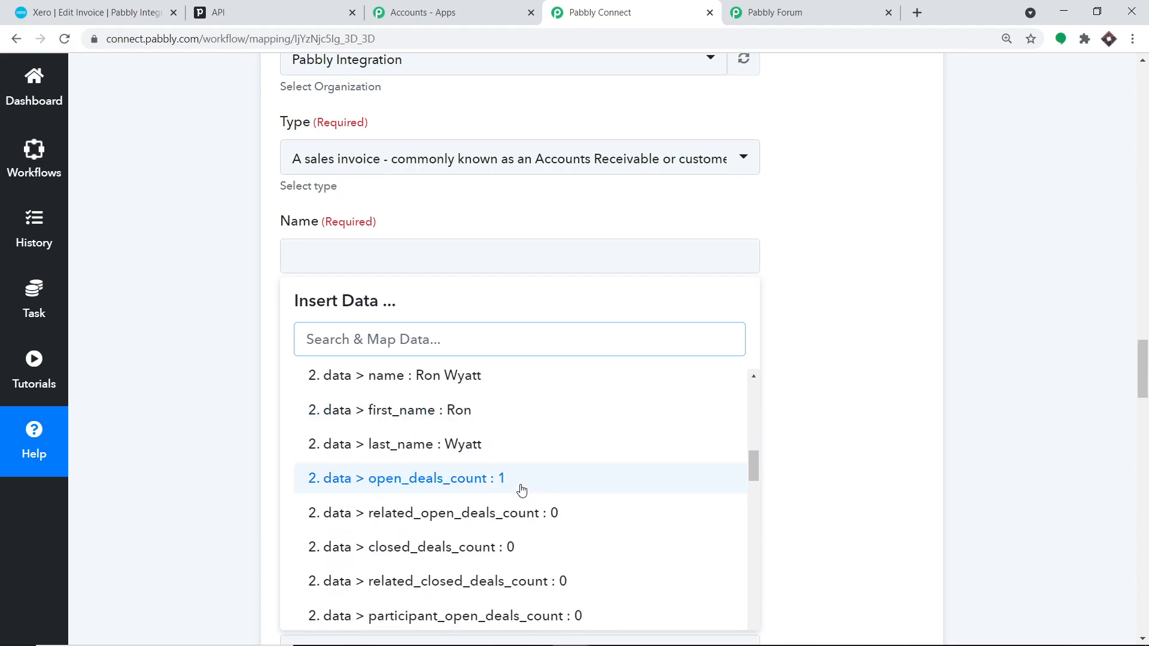
pyautogui.click(494, 455)
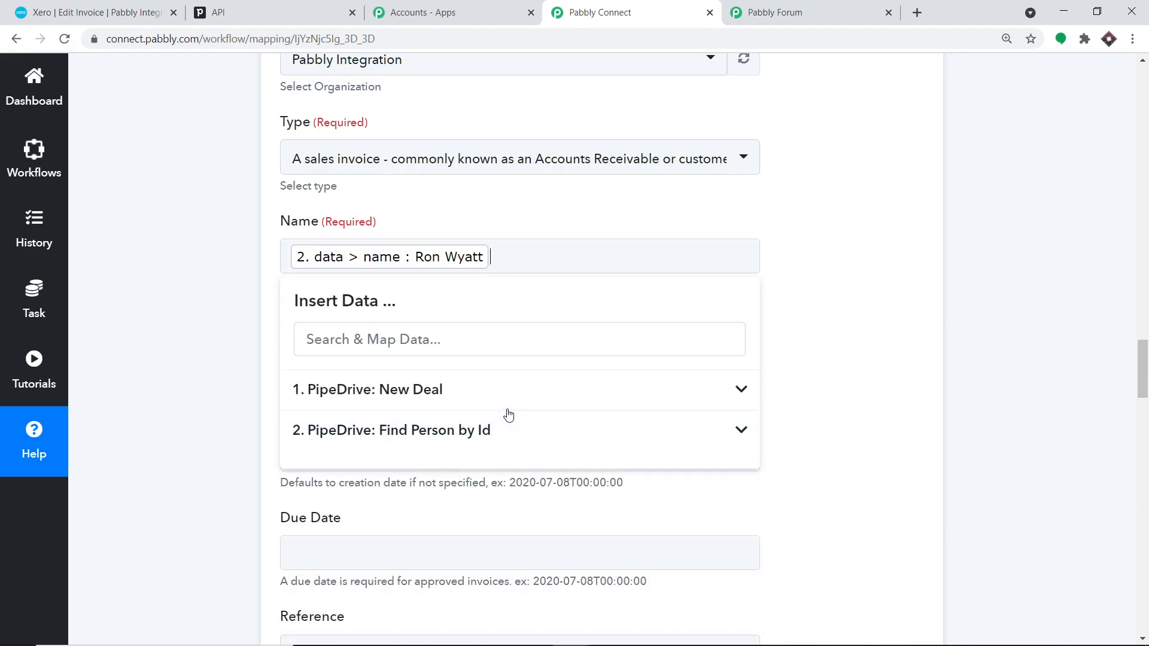
pyautogui.click(869, 311)
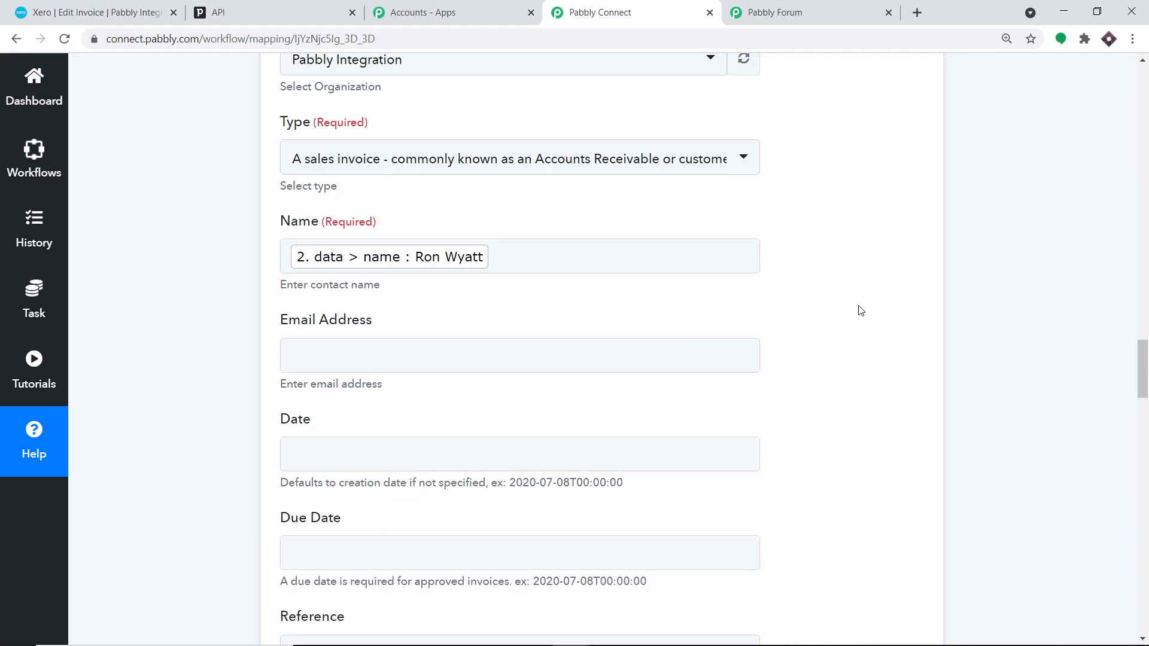
# - Map the found person's email into Email Address
pyautogui.click(421, 352)
pyautogui.click(442, 529)
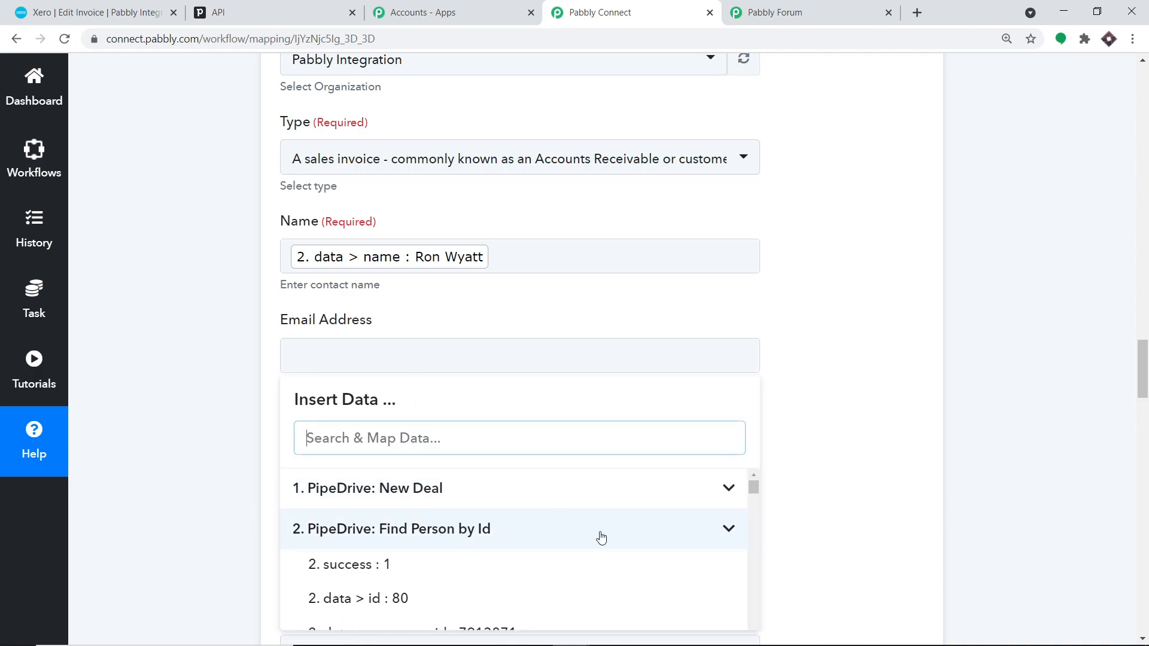
pyautogui.scroll(-15, 599, 538)
pyautogui.scroll(-10, 611, 549)
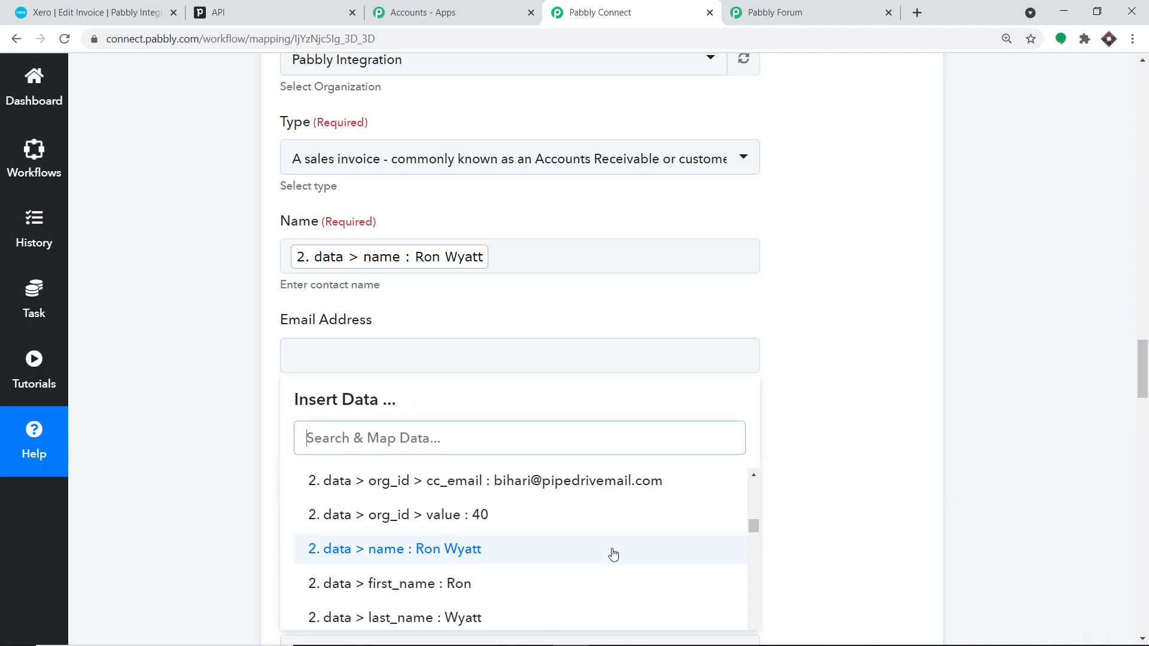
pyautogui.scroll(-3, 619, 552)
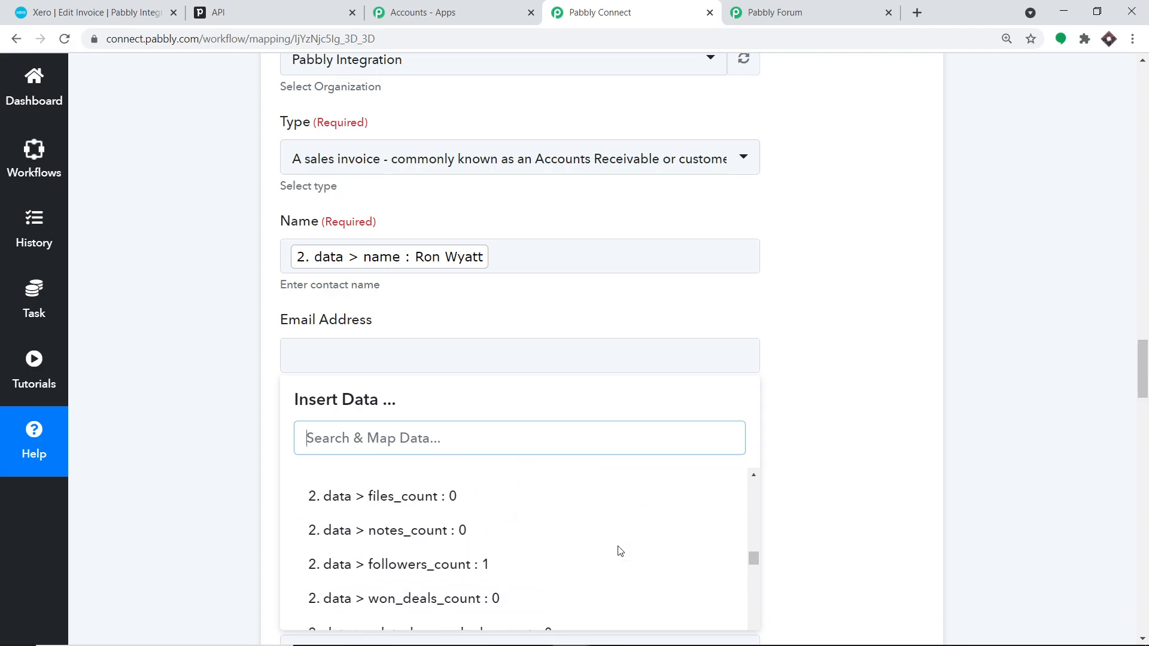
pyautogui.scroll(-6, 620, 550)
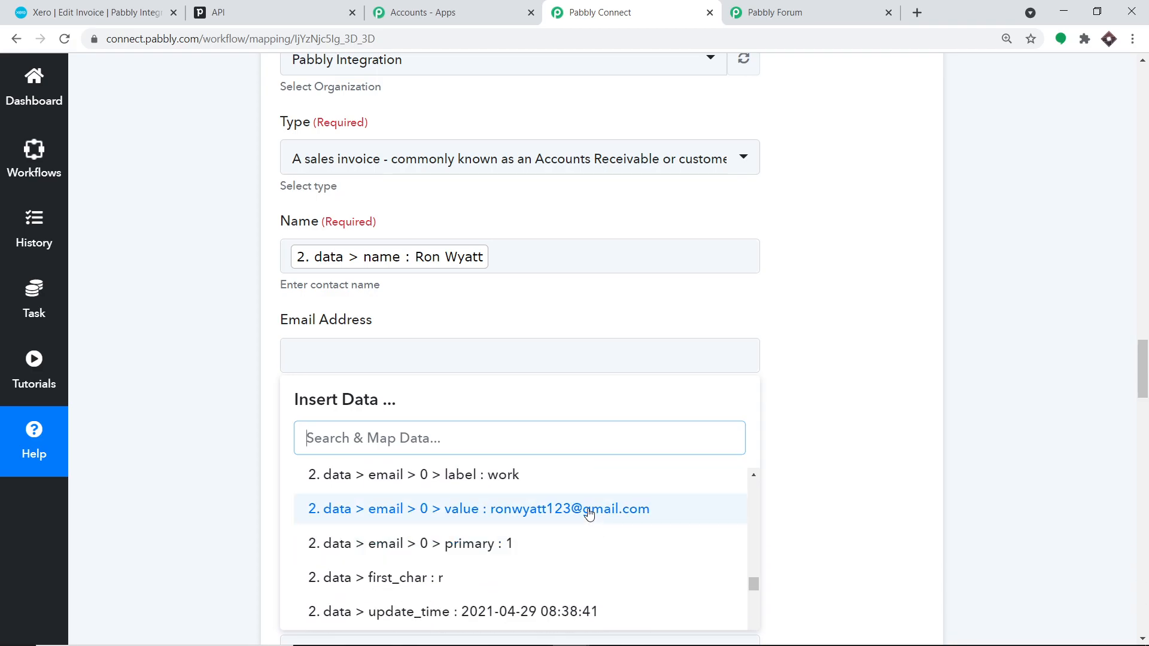
pyautogui.click(588, 512)
pyautogui.scroll(-1, 834, 375)
pyautogui.click(886, 344)
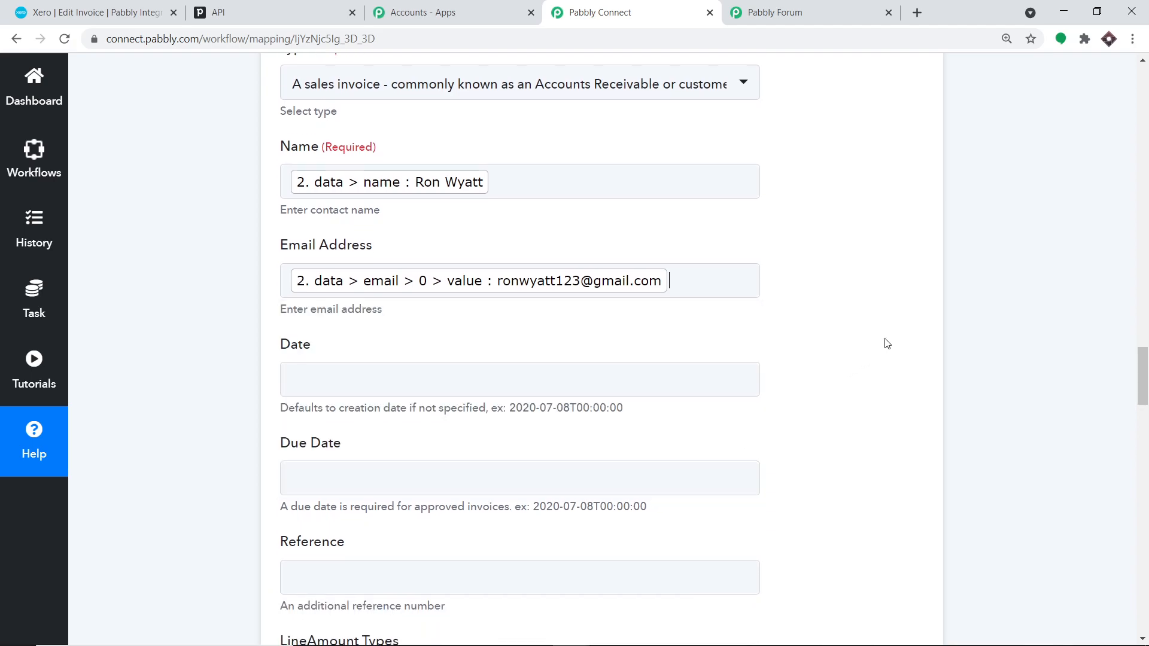
# - Map the New Deal's current > add_time into the invoice Date
pyautogui.scroll(-2, 478, 359)
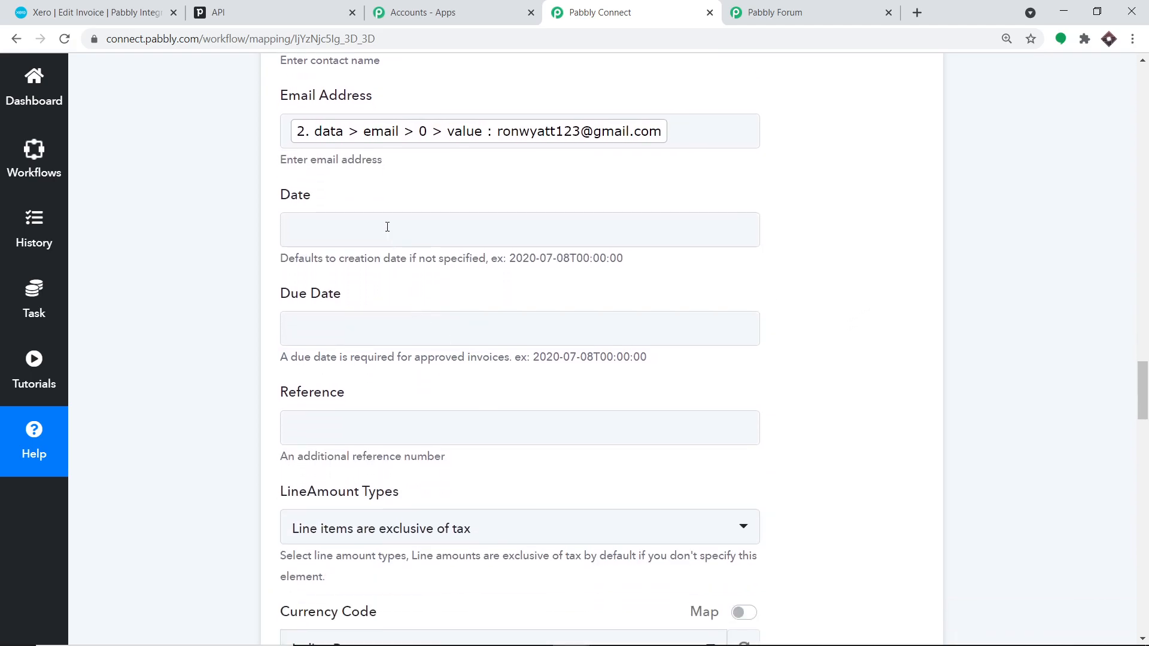
pyautogui.click(387, 227)
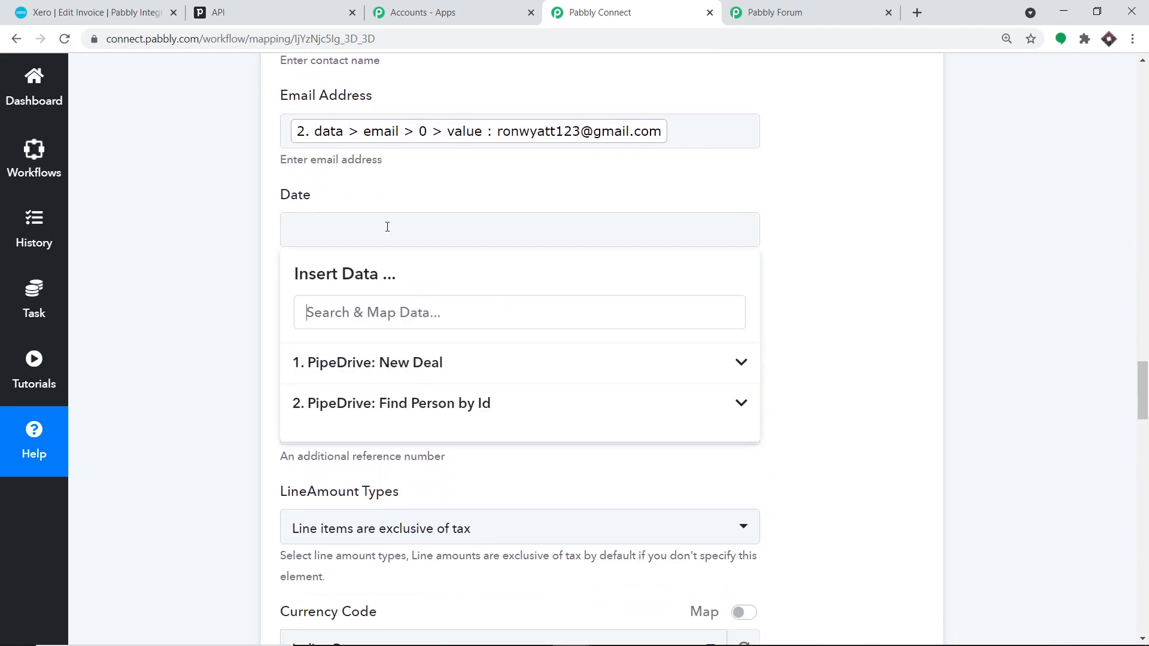
pyautogui.click(453, 401)
pyautogui.scroll(-4, 657, 464)
pyautogui.scroll(-10, 666, 465)
pyautogui.scroll(-6, 661, 461)
pyautogui.scroll(10, 646, 451)
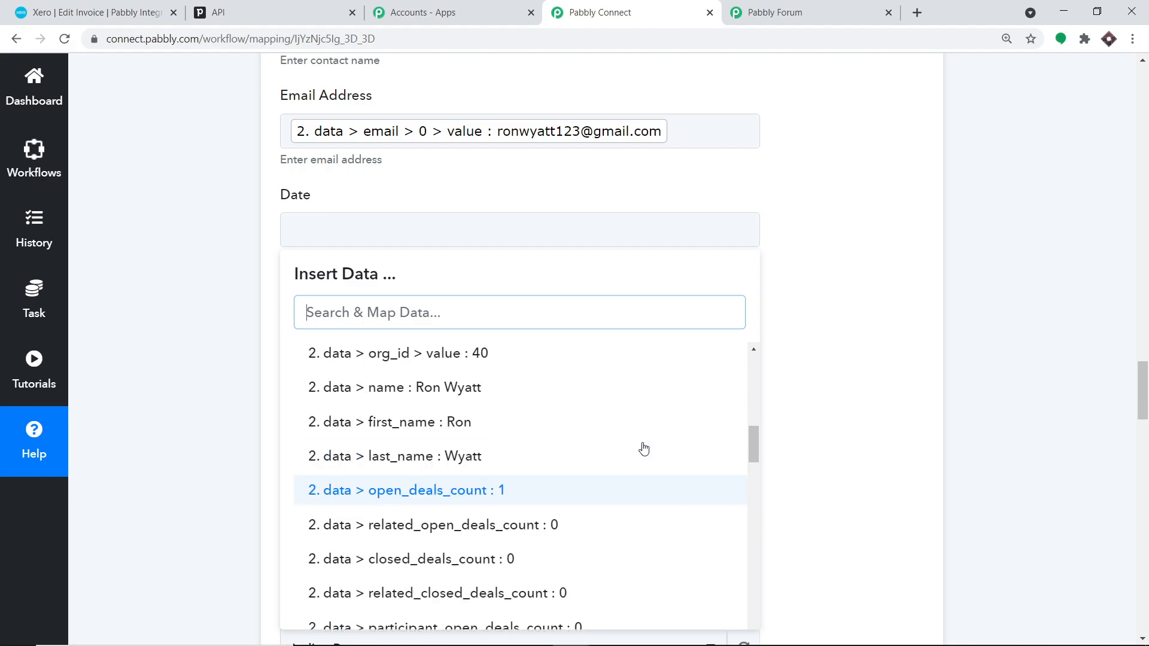
pyautogui.scroll(8, 635, 436)
pyautogui.click(446, 366)
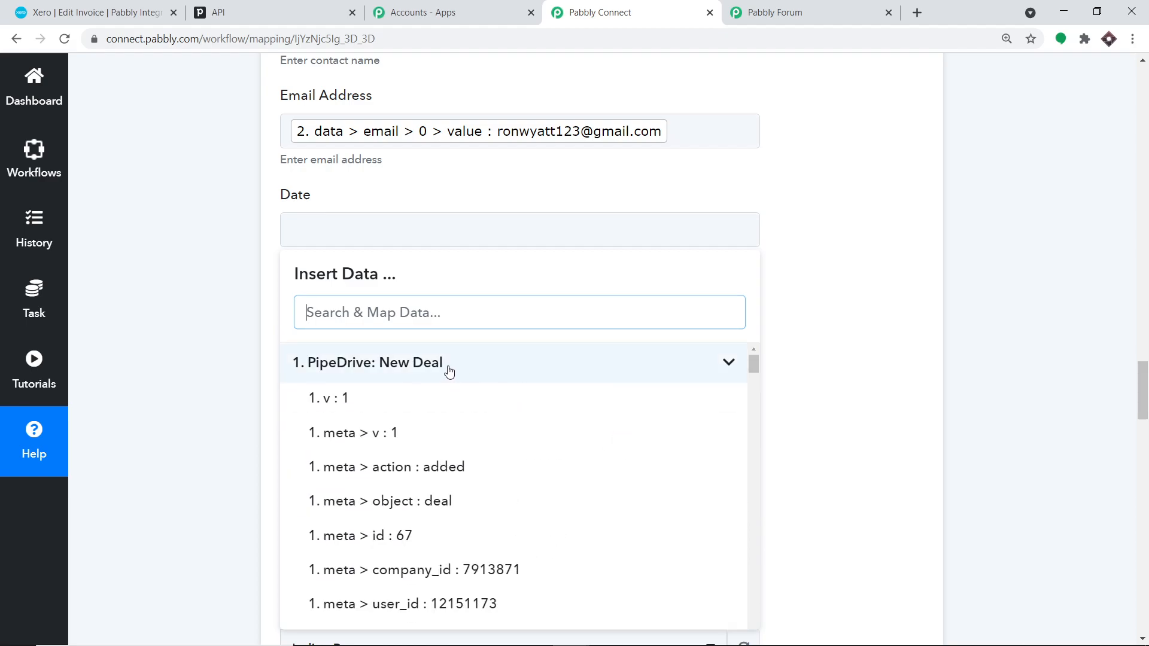
pyautogui.scroll(-4, 622, 464)
pyautogui.scroll(-5, 633, 486)
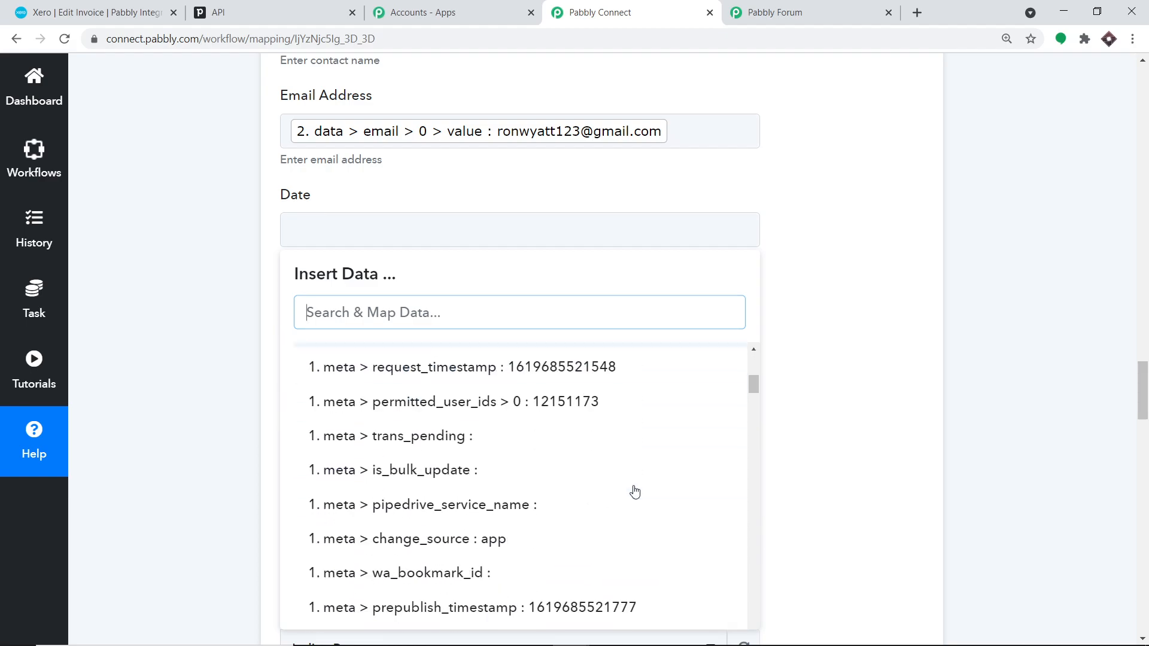
pyautogui.scroll(-4, 635, 495)
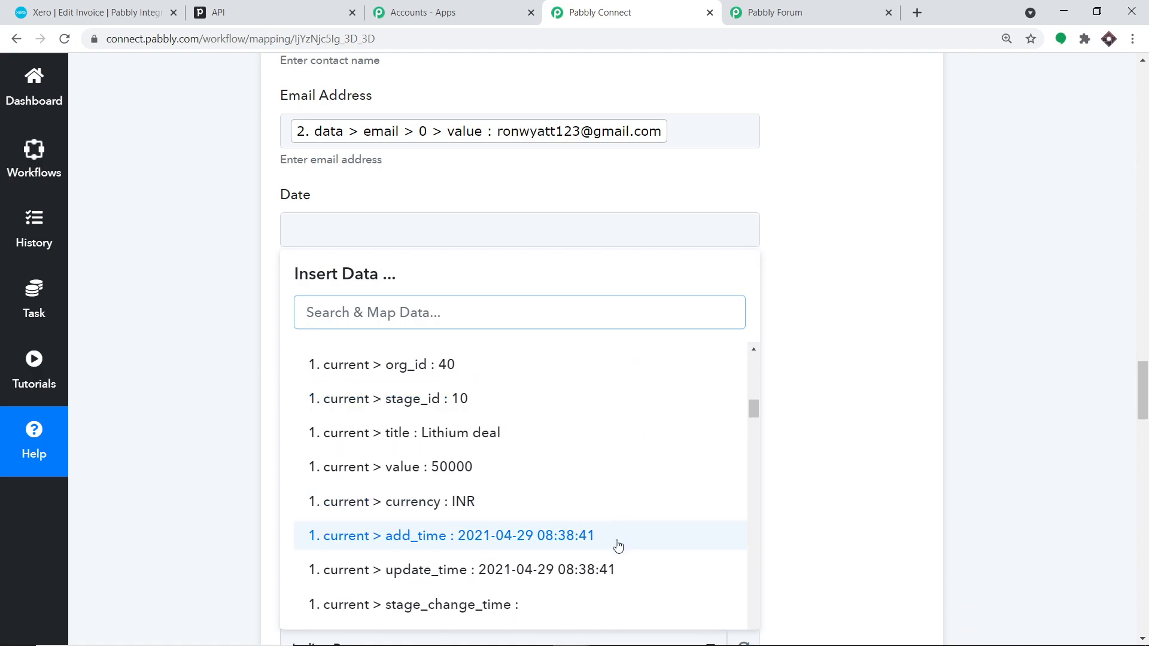
pyautogui.click(618, 546)
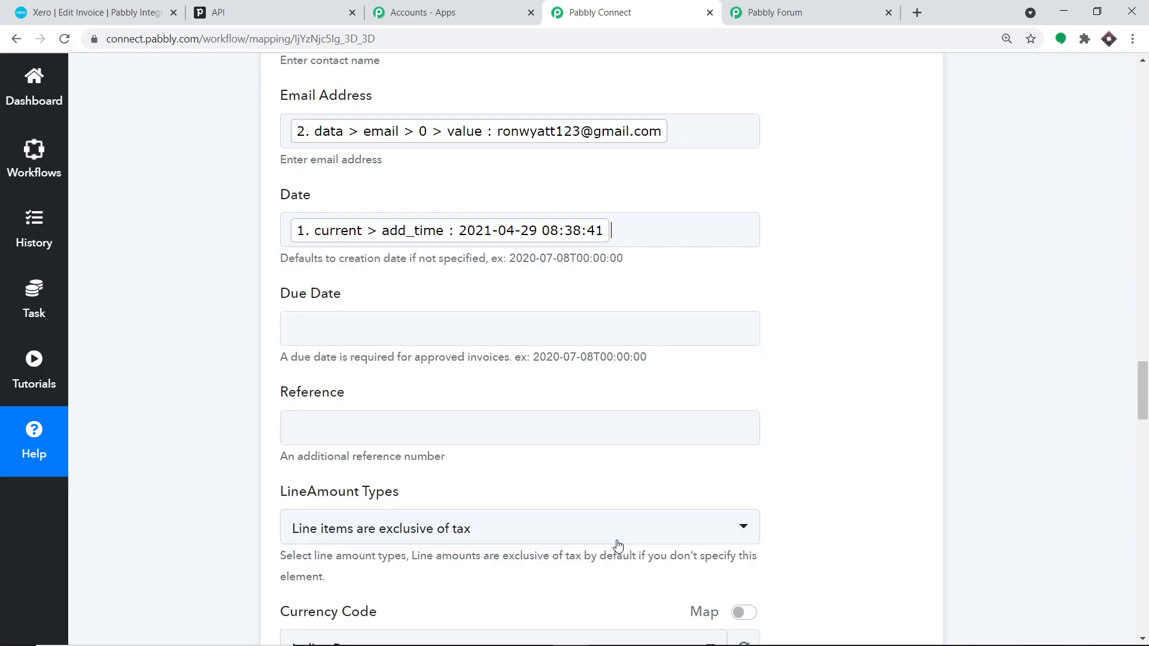
pyautogui.click(903, 351)
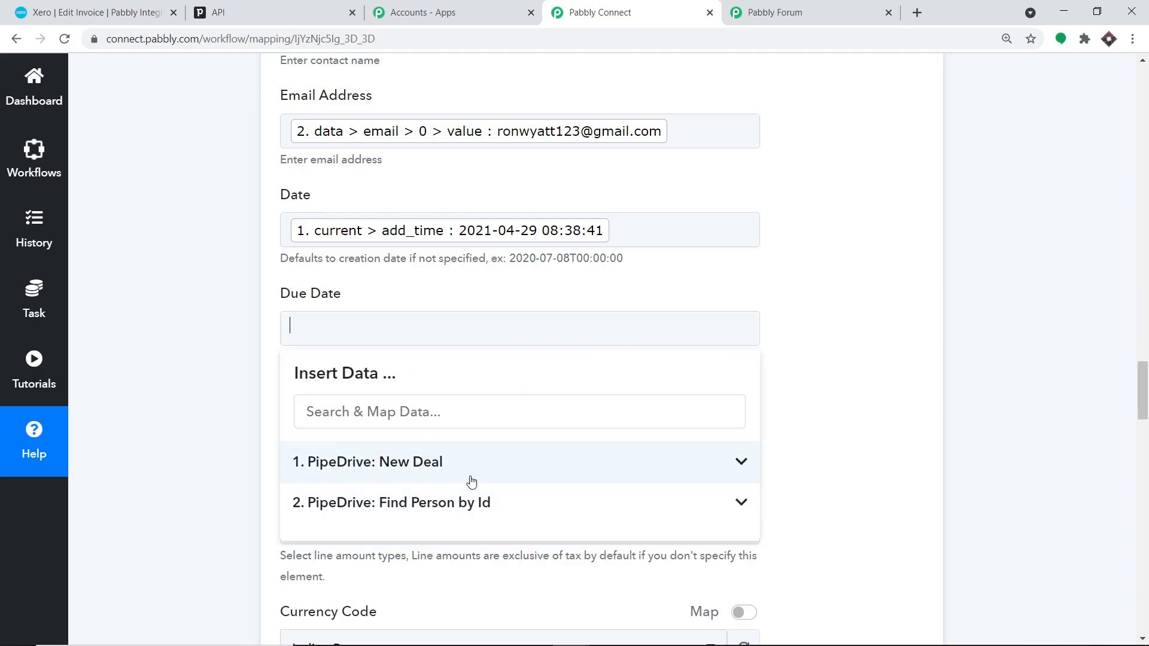
# - Map the New Deal's current > expected_close_date into Due Date
pyautogui.click(598, 470)
pyautogui.scroll(-5, 610, 477)
pyautogui.scroll(-10, 615, 486)
pyautogui.scroll(-10, 614, 509)
pyautogui.scroll(-10, 615, 520)
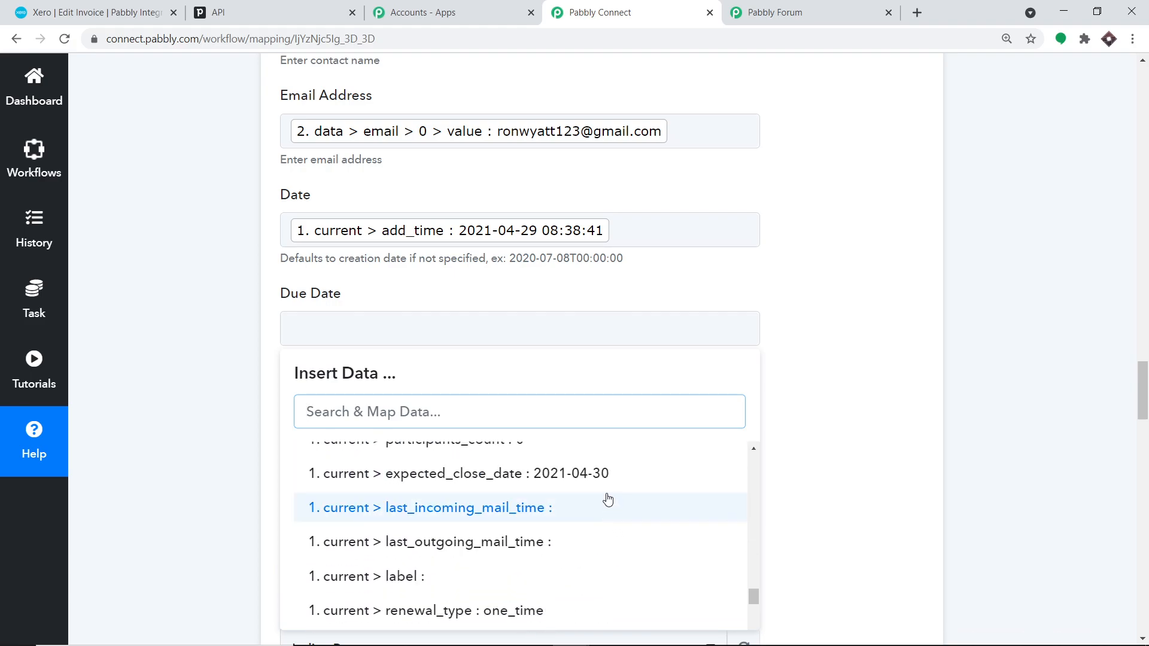
pyautogui.click(602, 476)
pyautogui.scroll(-3, 879, 407)
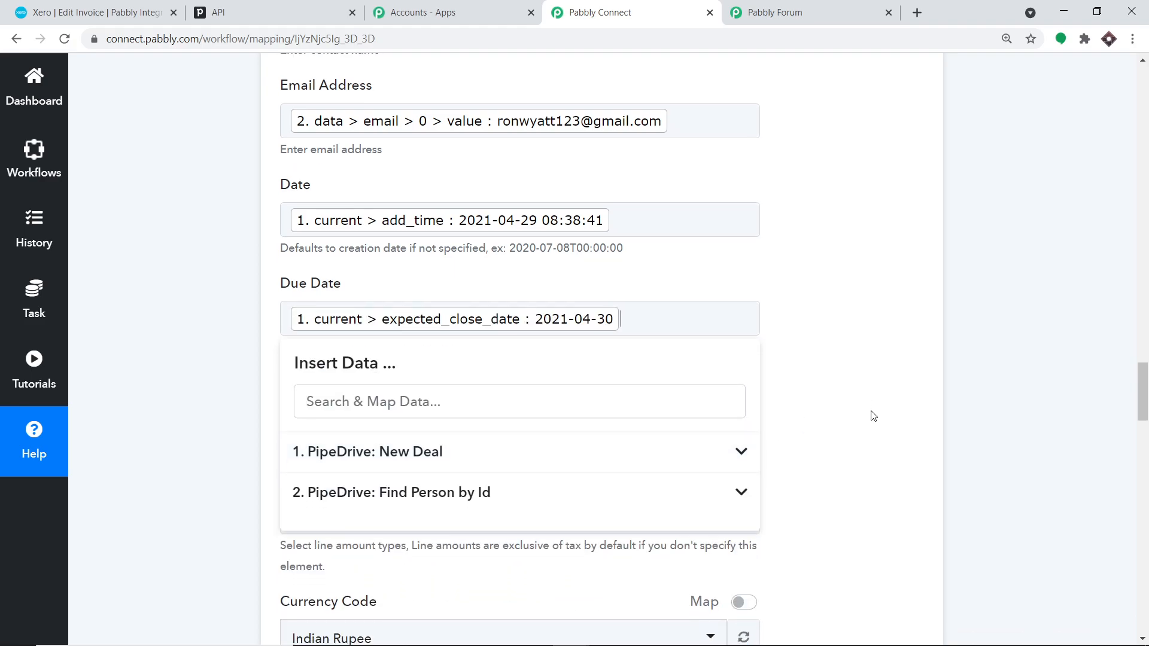
pyautogui.click(893, 390)
# - Set the invoice line Quantity to 1
pyautogui.scroll(-2, 534, 282)
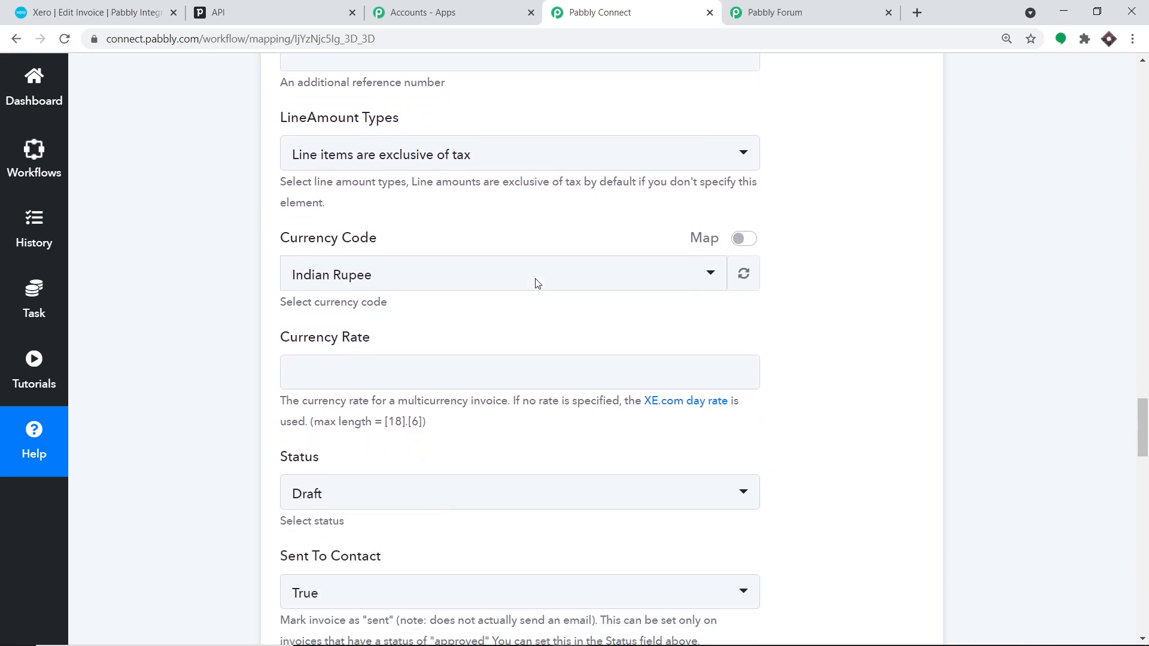
pyautogui.scroll(-2, 513, 303)
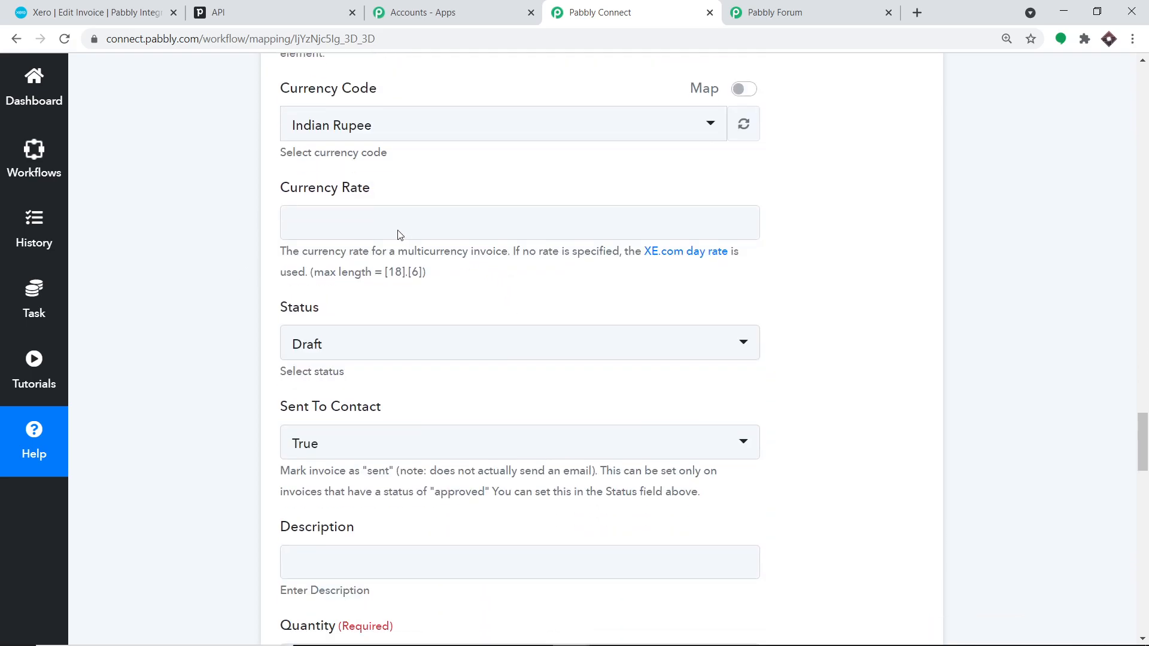
pyautogui.scroll(-4, 503, 281)
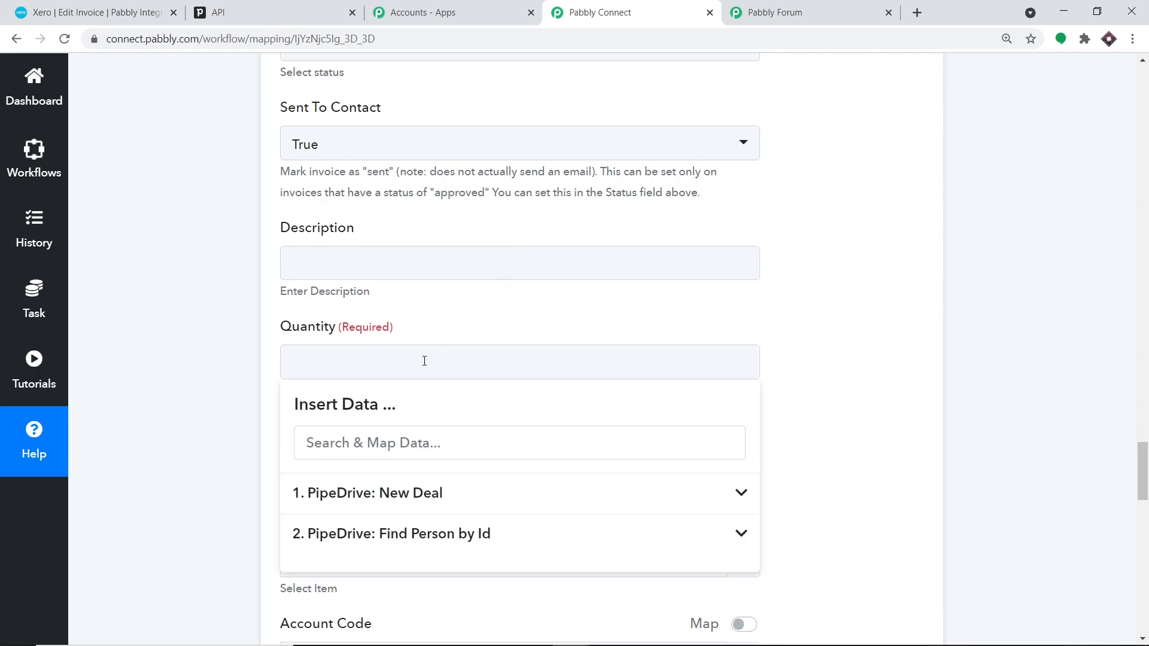
pyautogui.click(847, 126)
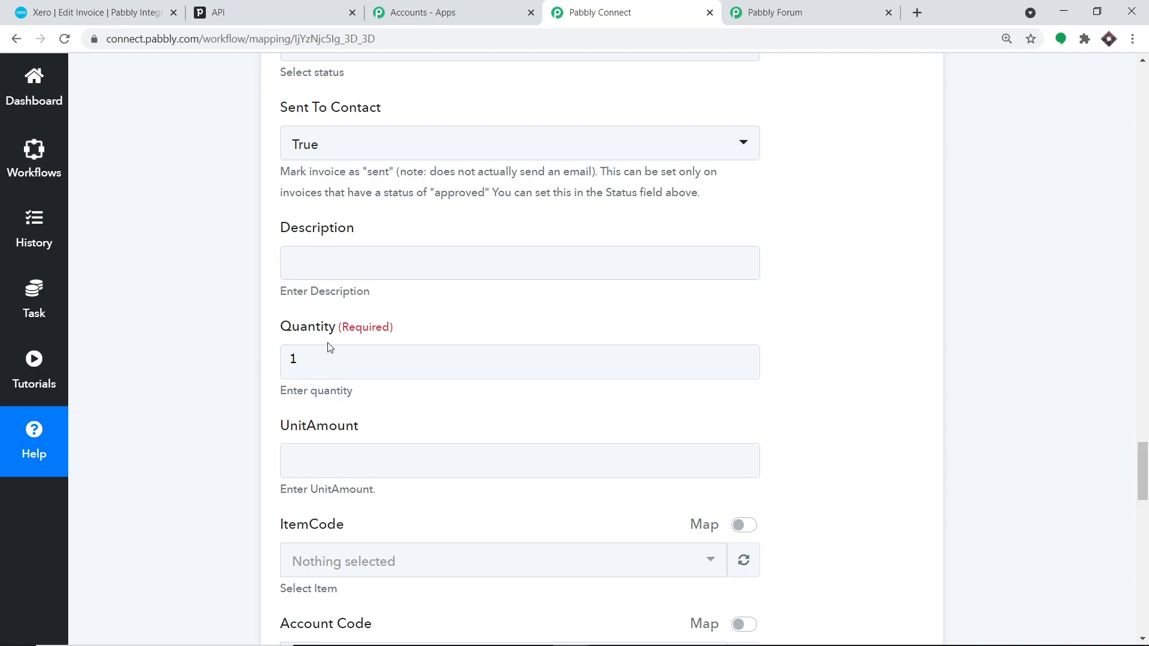
pyautogui.scroll(-3, 365, 322)
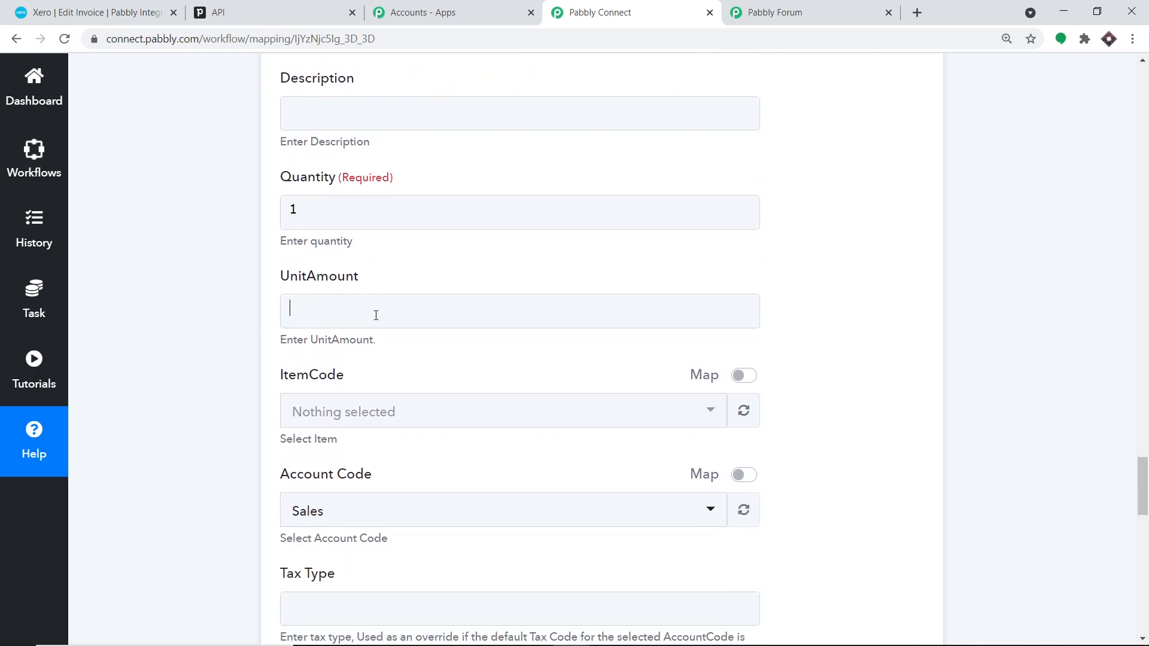
# - Map UnitAmount to the New Deal's current > value (50000) and scroll to the form's end
pyautogui.click(480, 446)
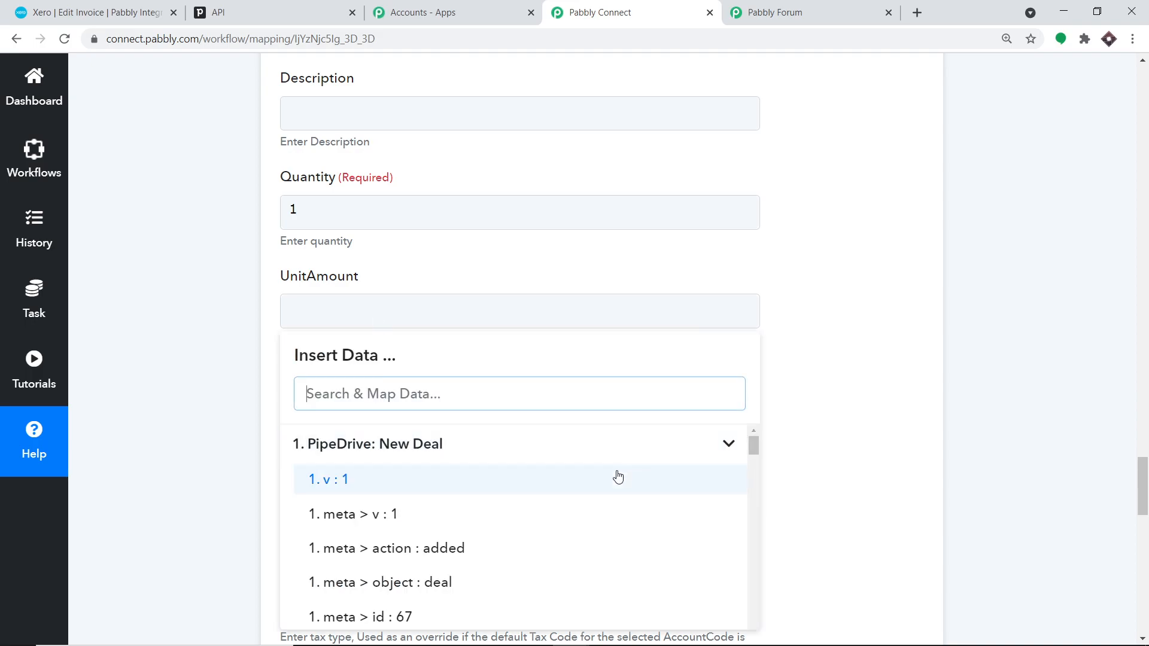
pyautogui.scroll(-7, 618, 477)
pyautogui.scroll(-10, 613, 505)
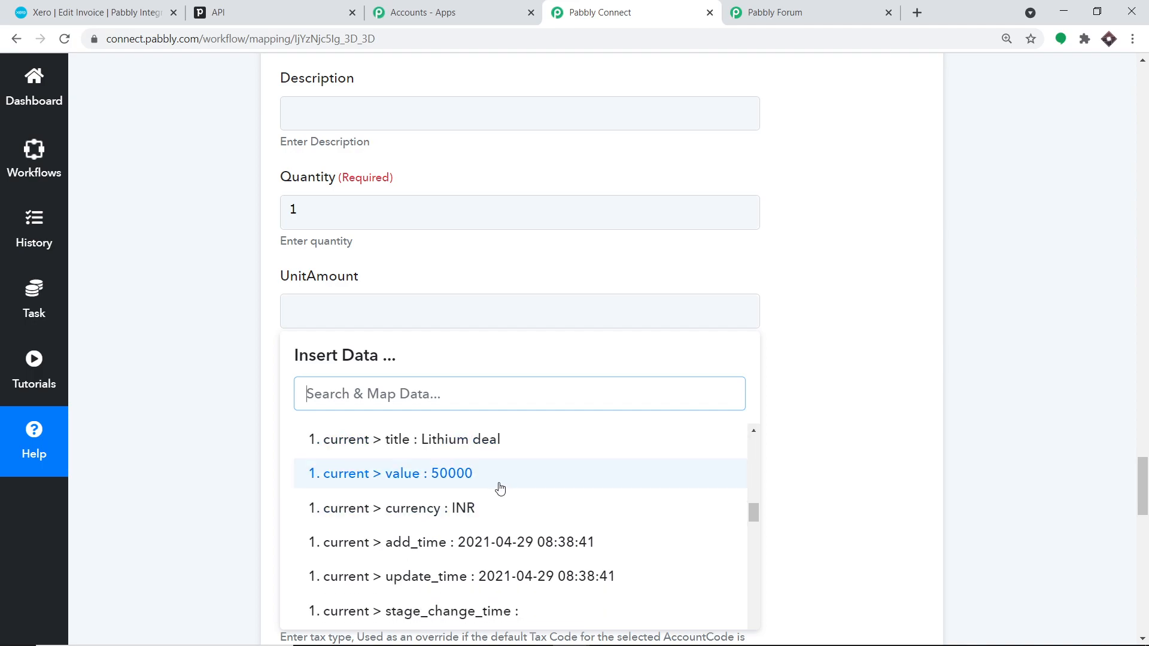
pyautogui.click(500, 473)
pyautogui.scroll(-1, 775, 426)
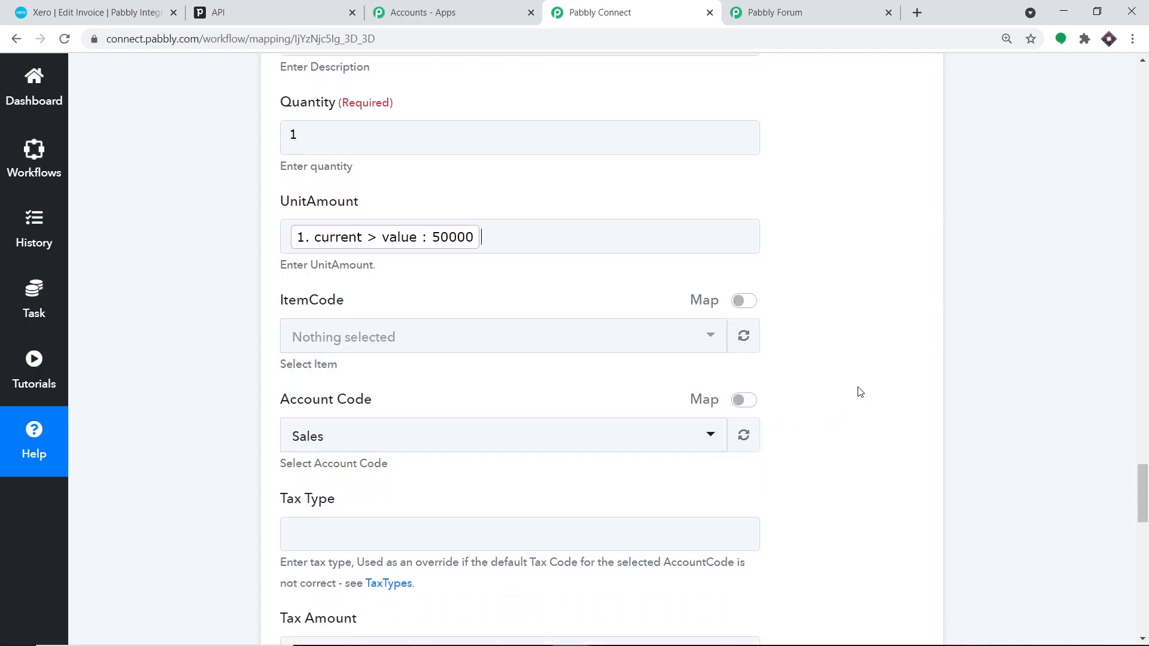
pyautogui.scroll(-3, 415, 343)
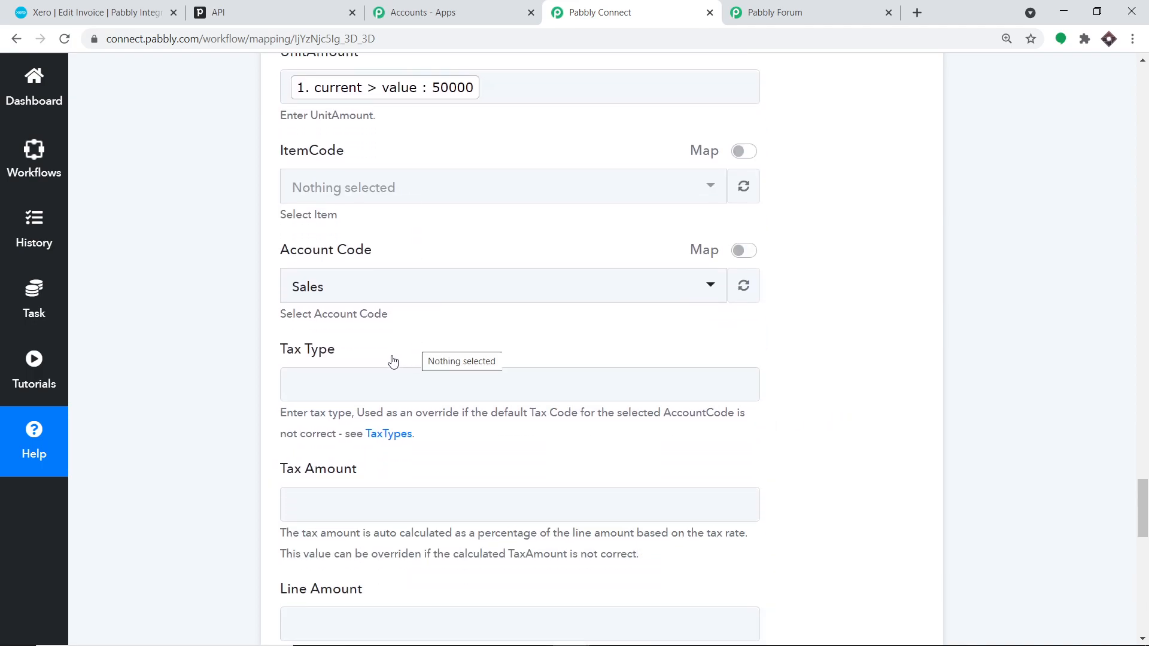
pyautogui.scroll(-3, 416, 350)
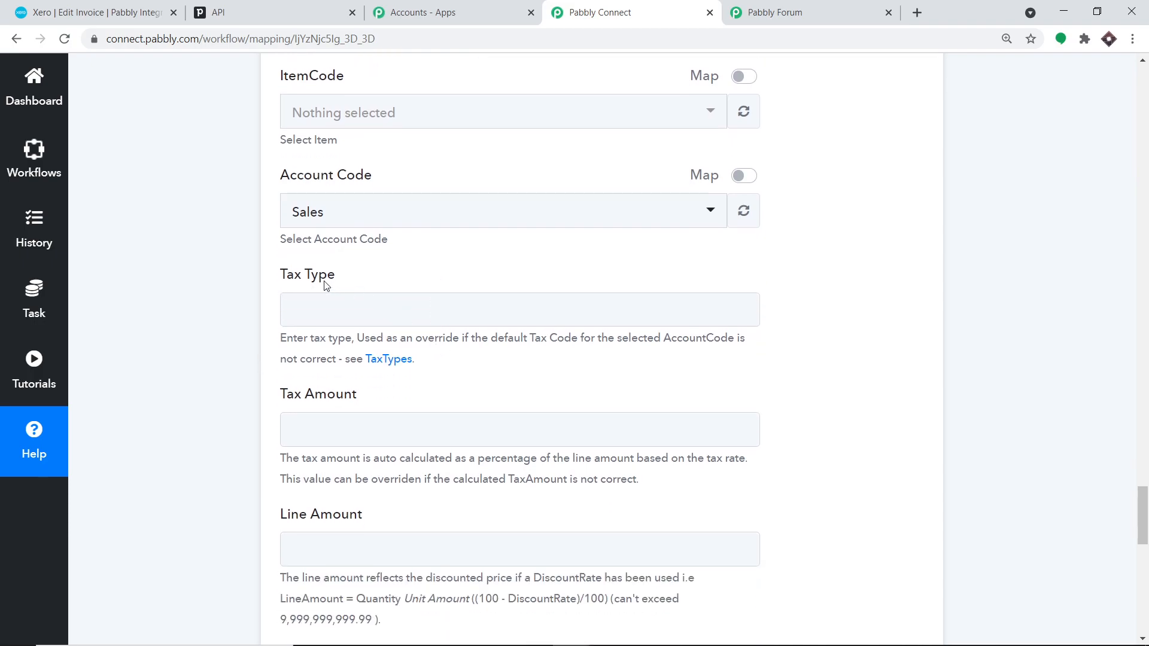
pyautogui.scroll(-1, 410, 337)
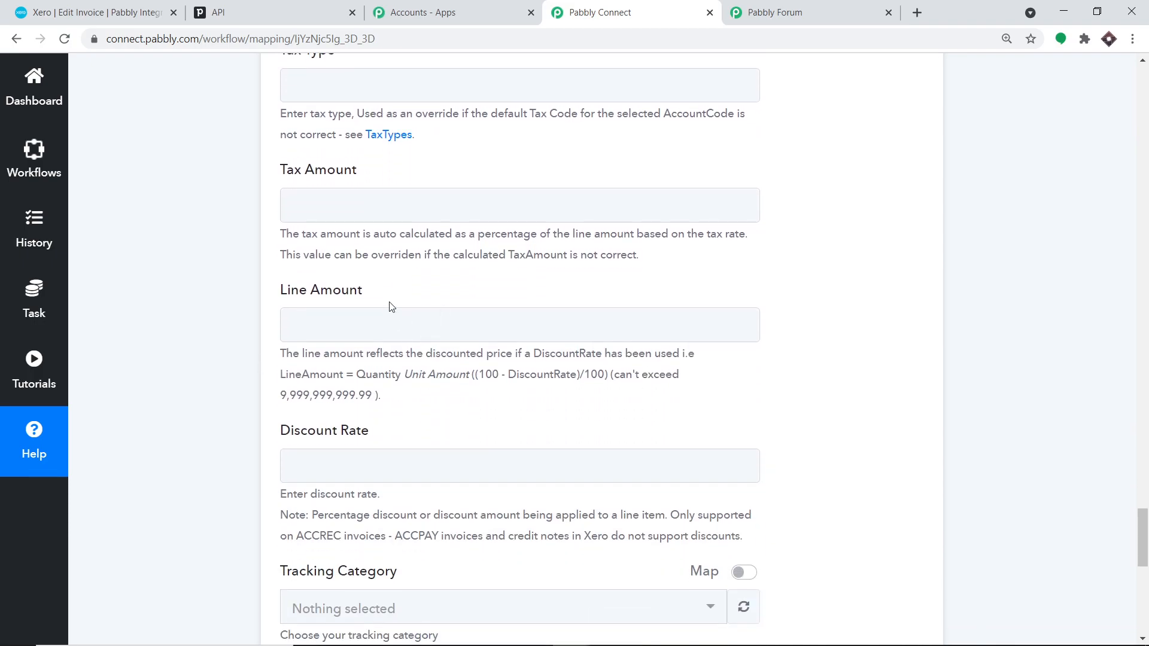
pyautogui.scroll(-5, 403, 300)
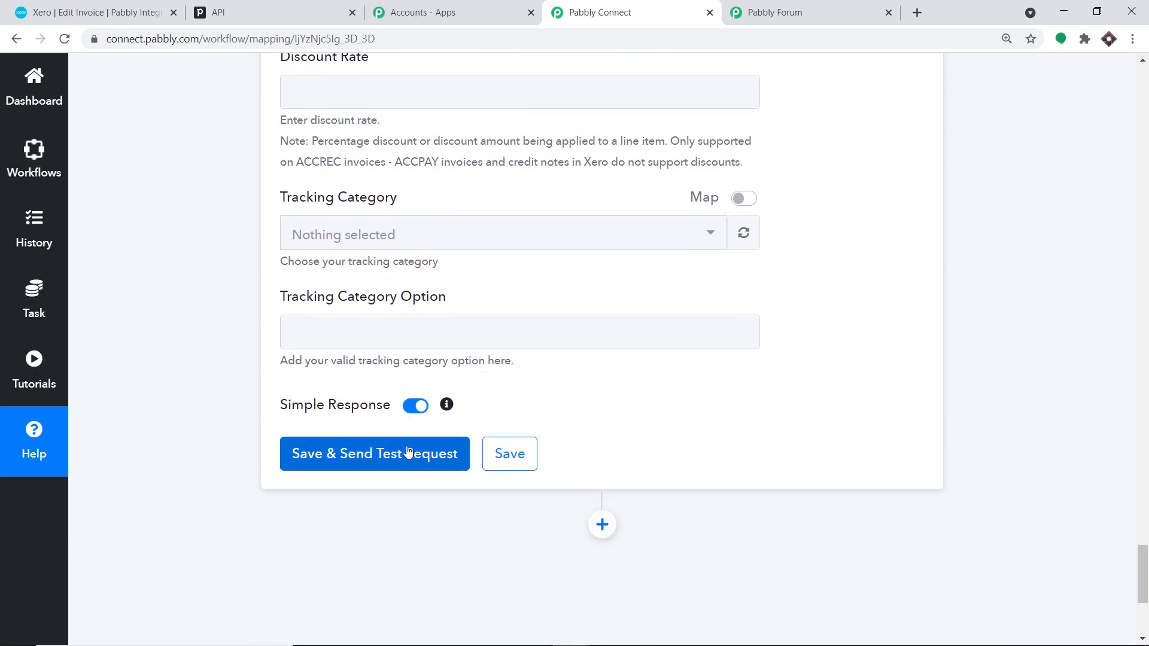
# - Save the invoice step and send a test request, confirming an OK response with an ACCREC invoice ID
pyautogui.click(407, 450)
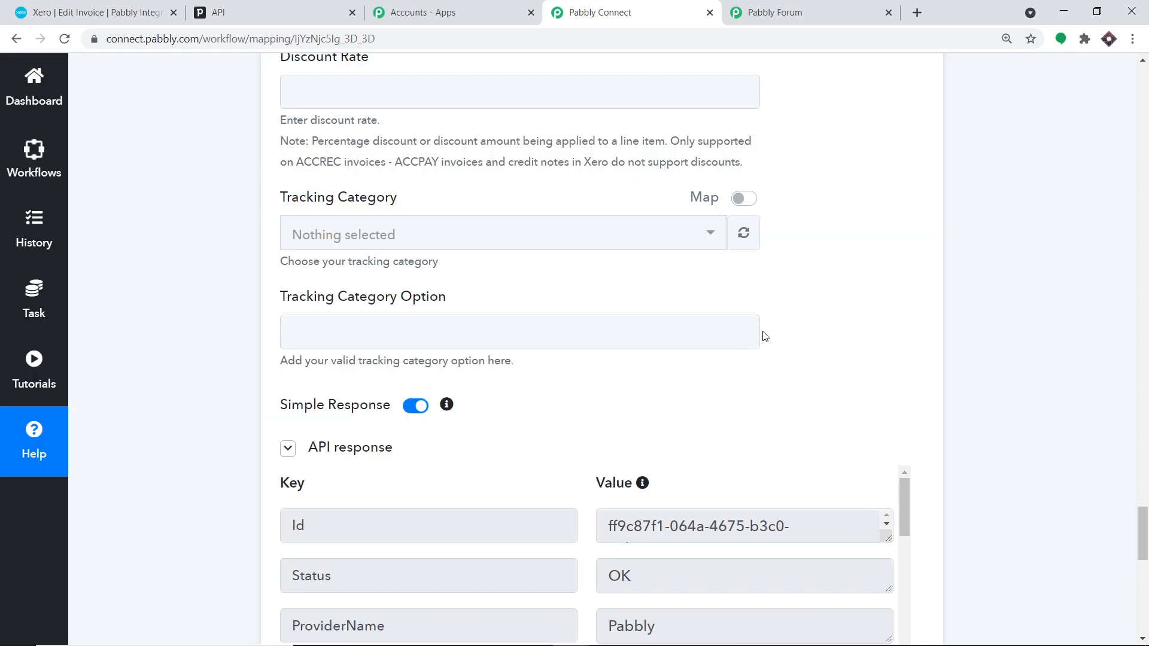
pyautogui.scroll(-3, 764, 337)
pyautogui.scroll(1, 777, 339)
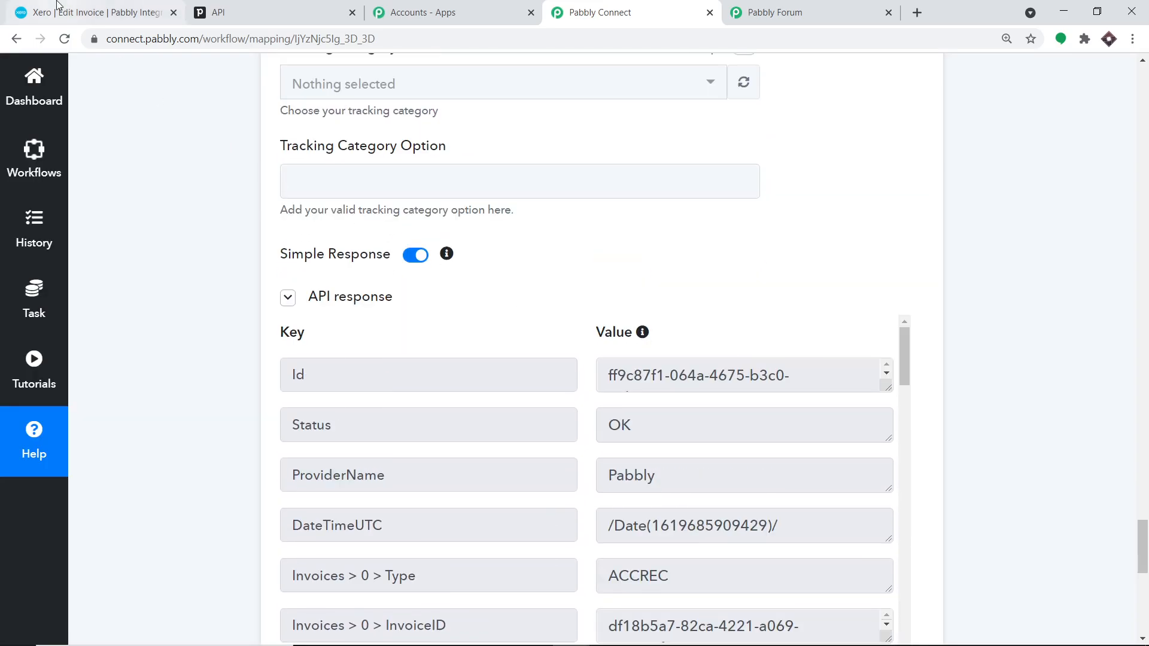
pyautogui.click(158, 12)
# - Open Xero's invoice list and view the new draft invoice INV-0003 for 50,000.00 INR
pyautogui.click(256, 113)
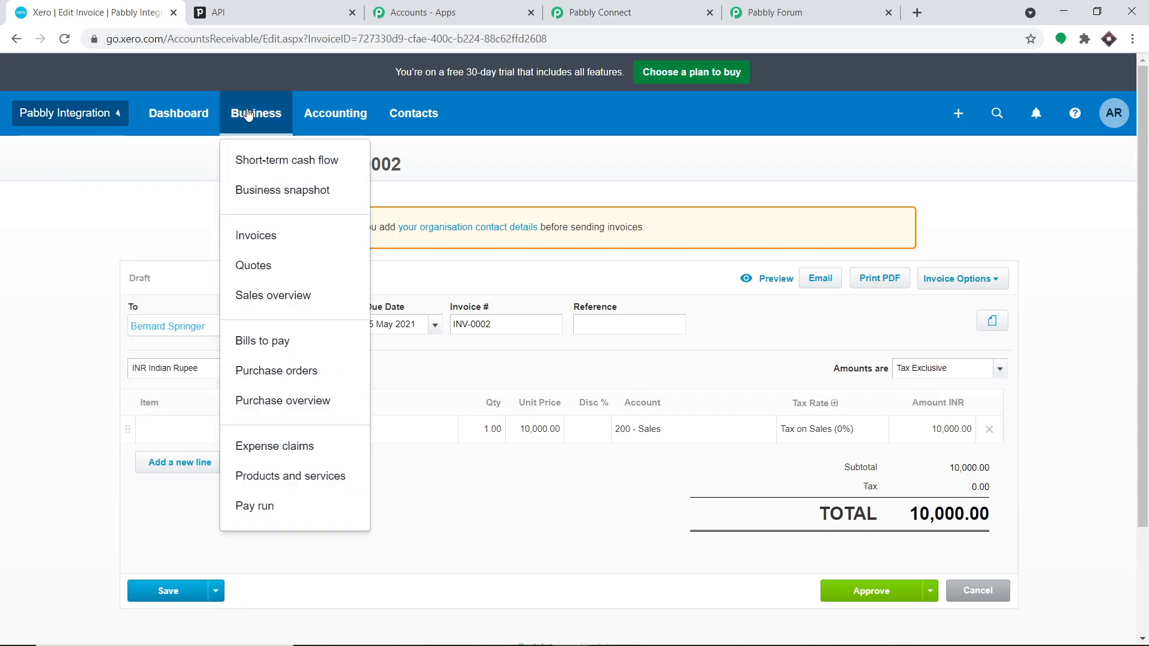
pyautogui.click(277, 247)
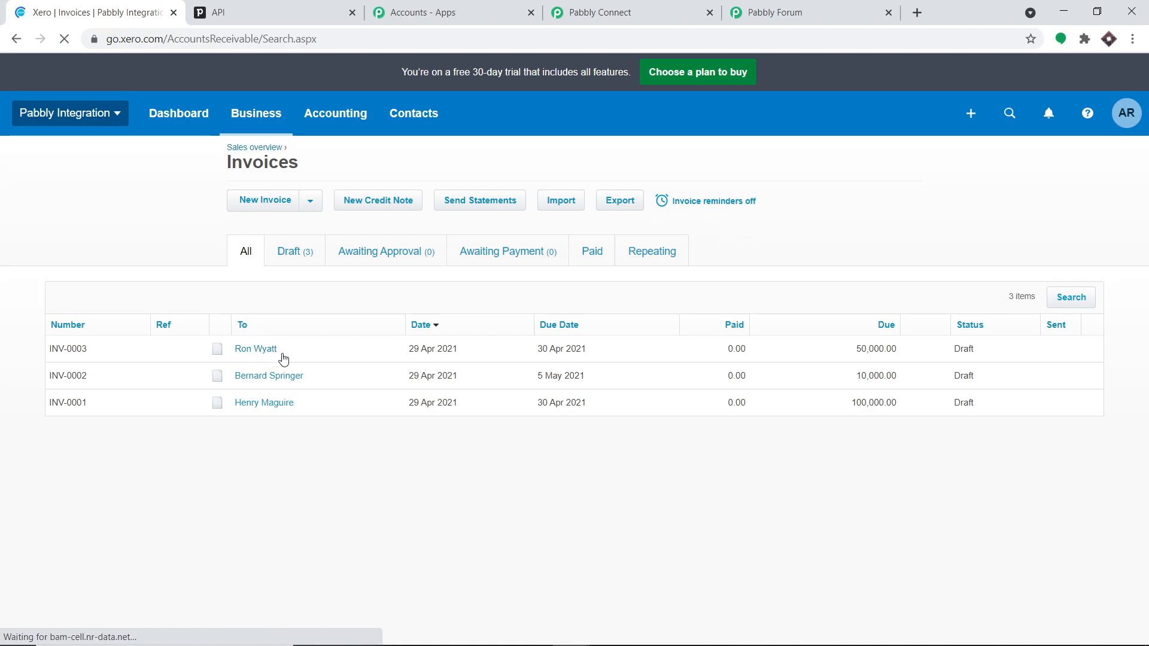
pyautogui.click(259, 353)
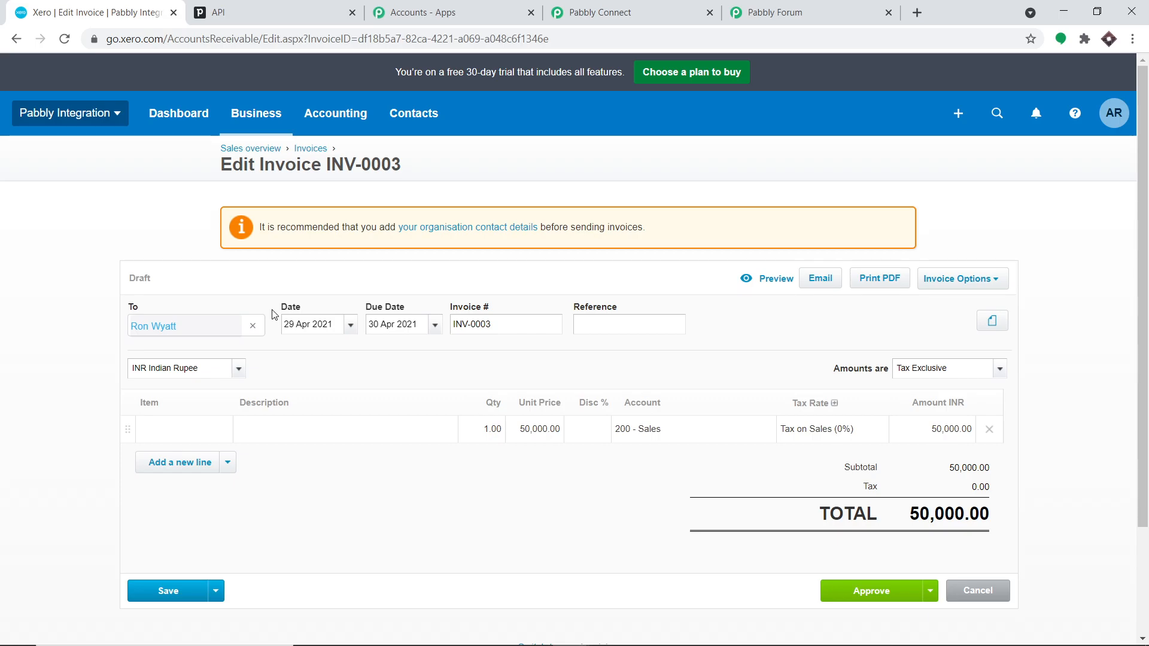
pyautogui.click(623, 7)
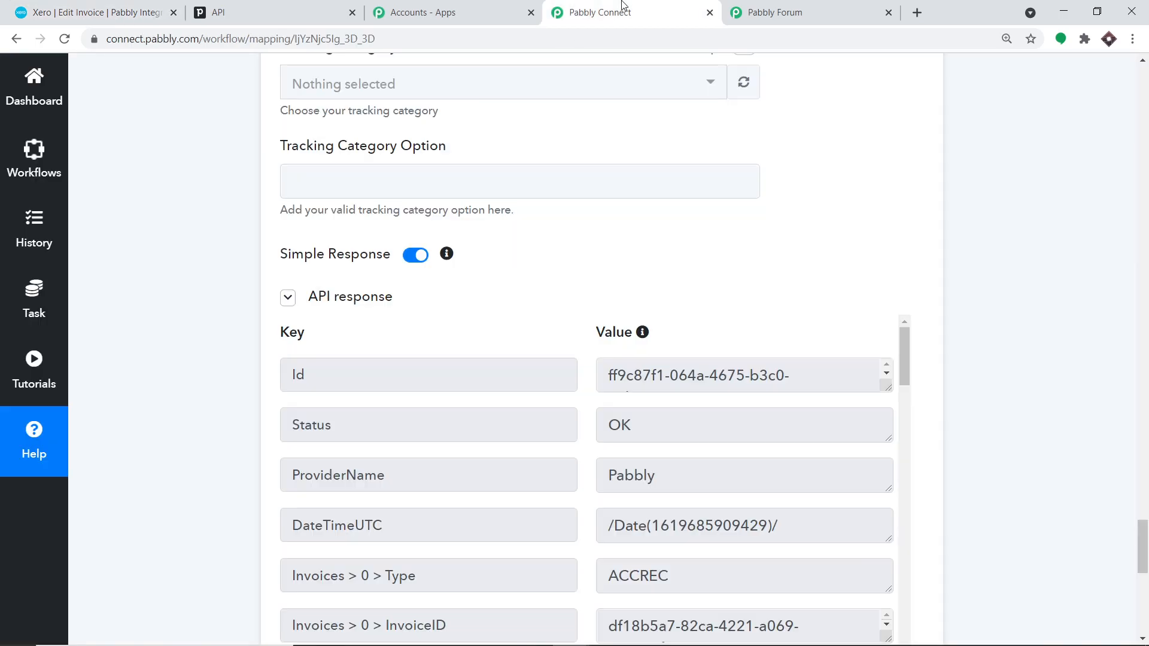
# - Collapse the PipeDrive trigger to show the New Deal, Find Person by Id and Create an Invoice steps
pyautogui.scroll(15, 1145, 389)
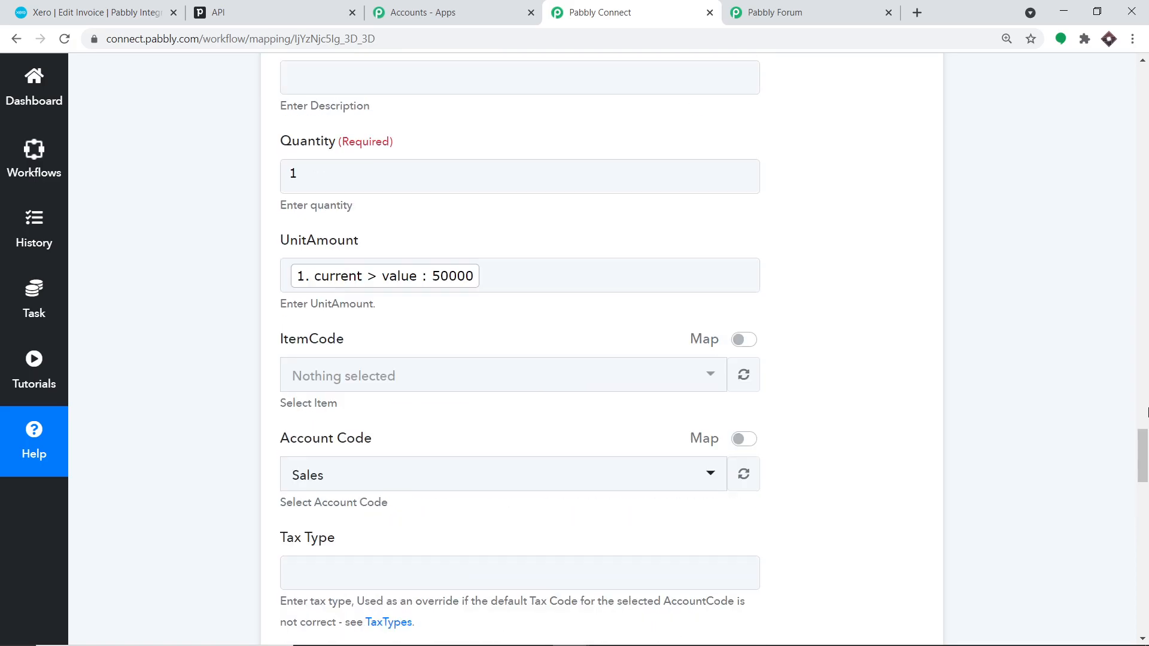
pyautogui.scroll(10, 1146, 456)
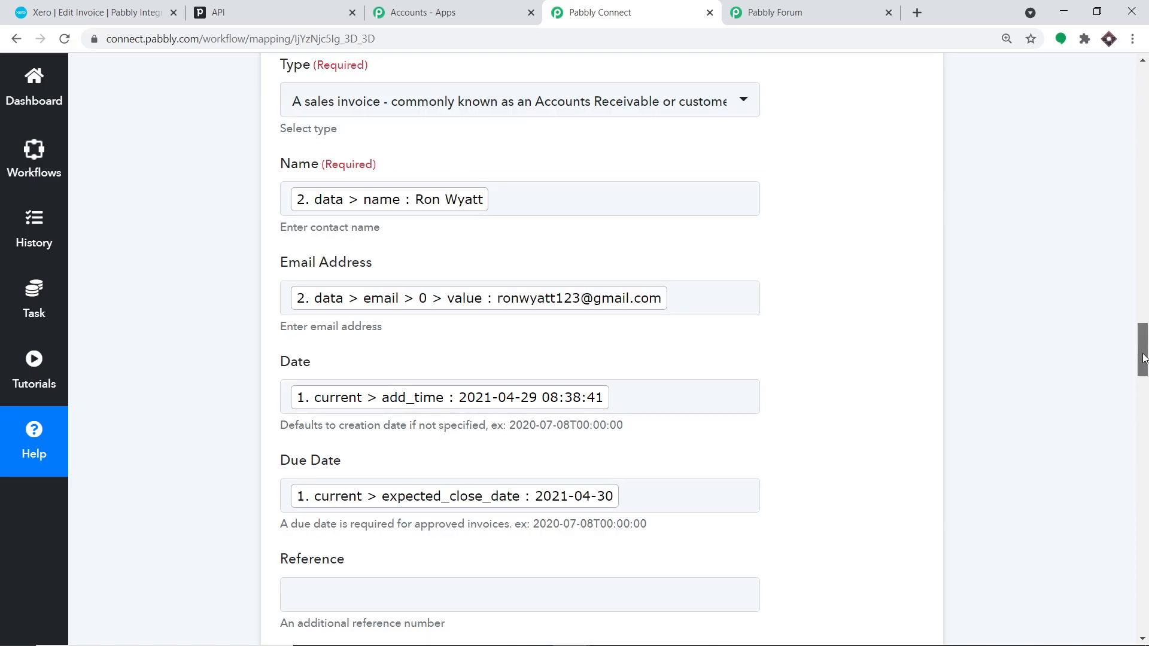
pyautogui.scroll(15, 1146, 239)
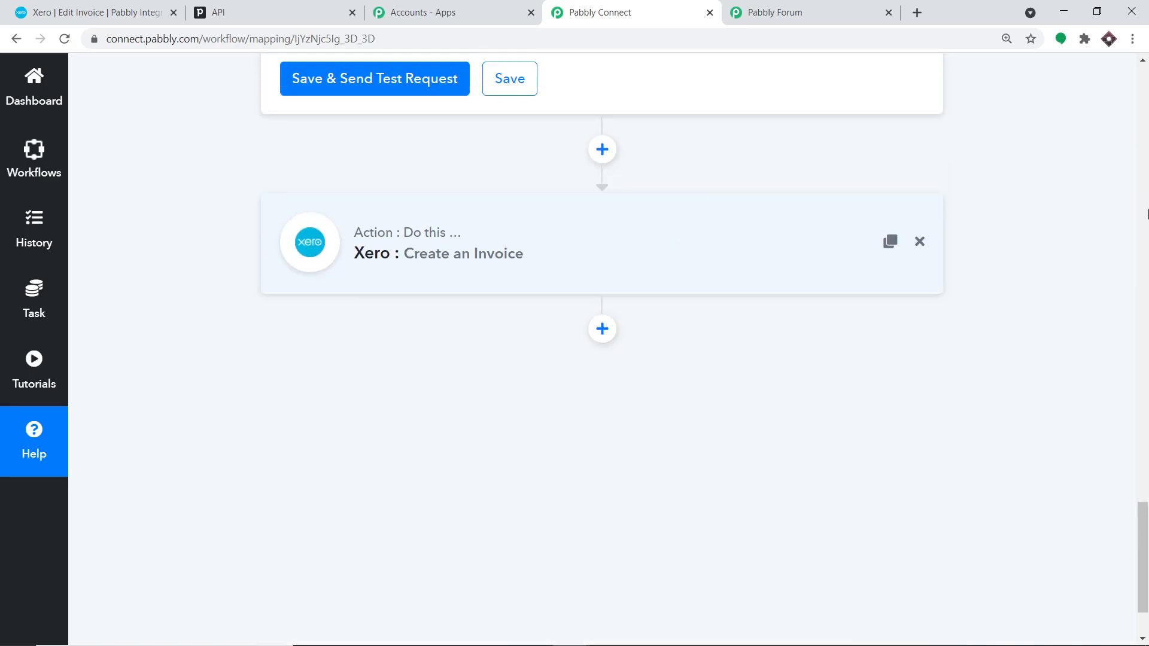
pyautogui.scroll(15, 1145, 214)
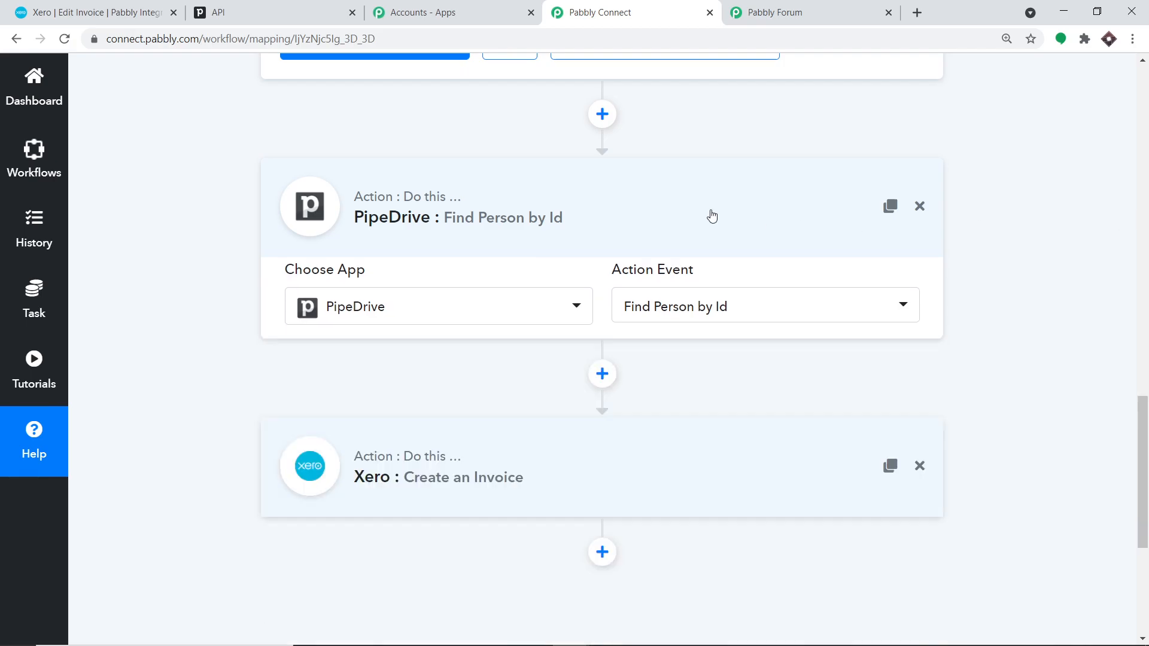
pyautogui.scroll(3, 1146, 198)
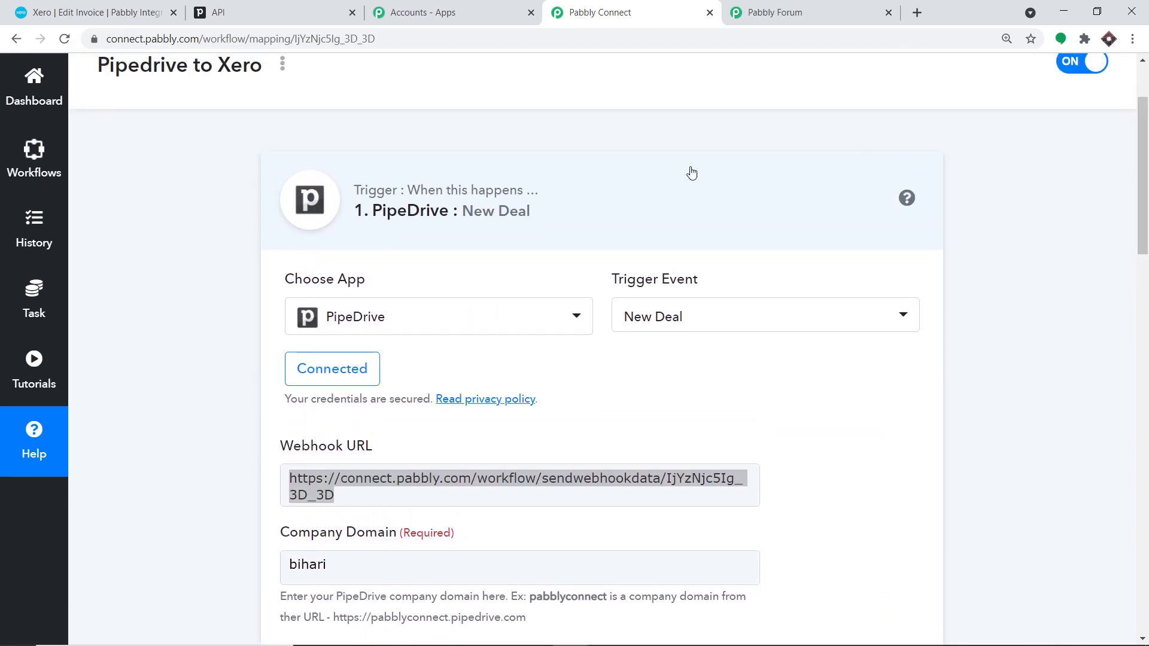
pyautogui.click(630, 178)
pyautogui.scroll(-1, 690, 195)
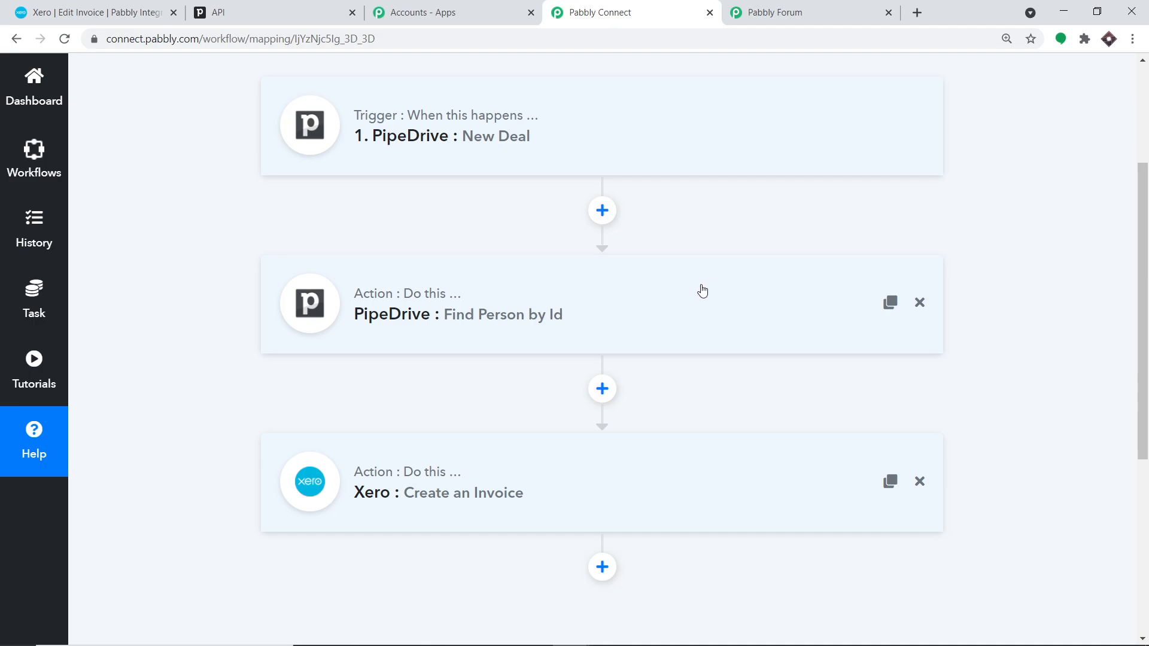
pyautogui.scroll(-1, 688, 386)
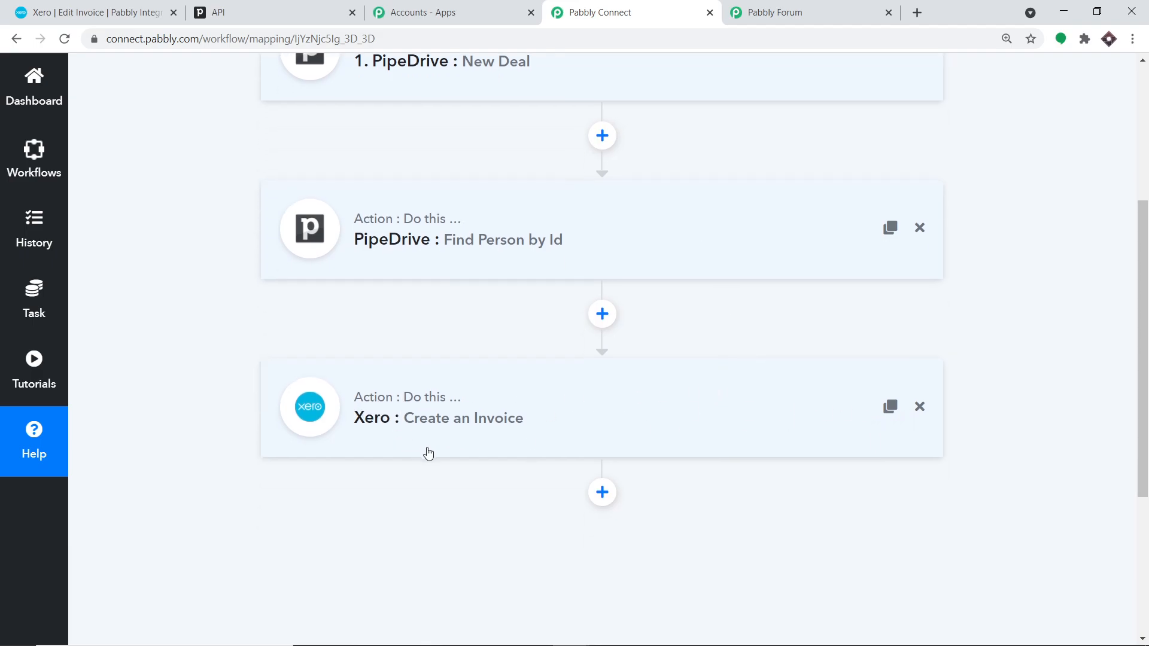
pyautogui.scroll(2, 426, 453)
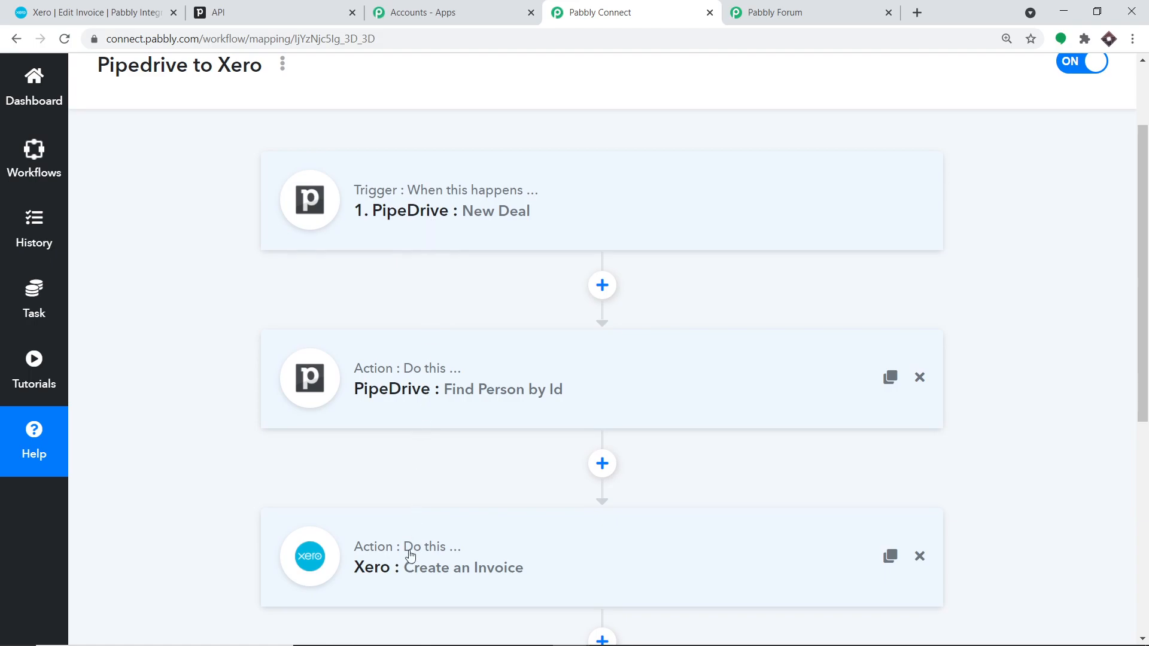